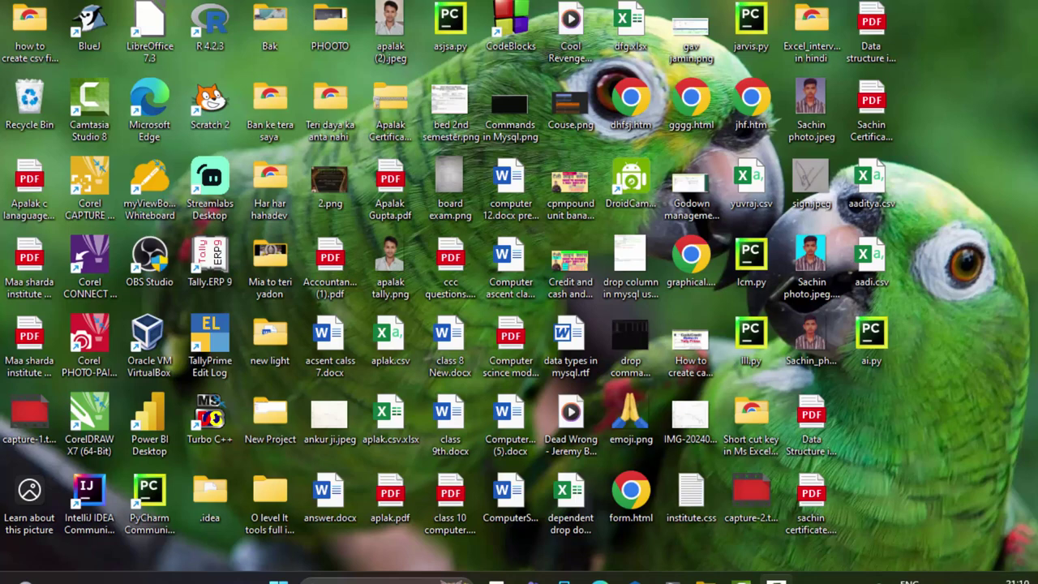
# Refresh the desktop twice from its right-click menu.
pyautogui.rightClick(963, 86)
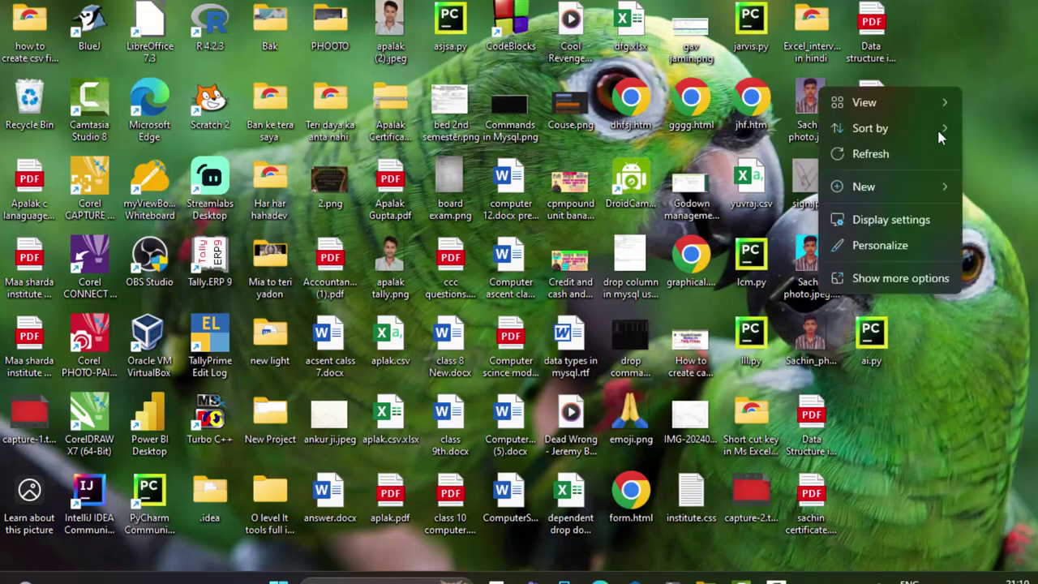
pyautogui.click(918, 150)
pyautogui.rightClick(962, 135)
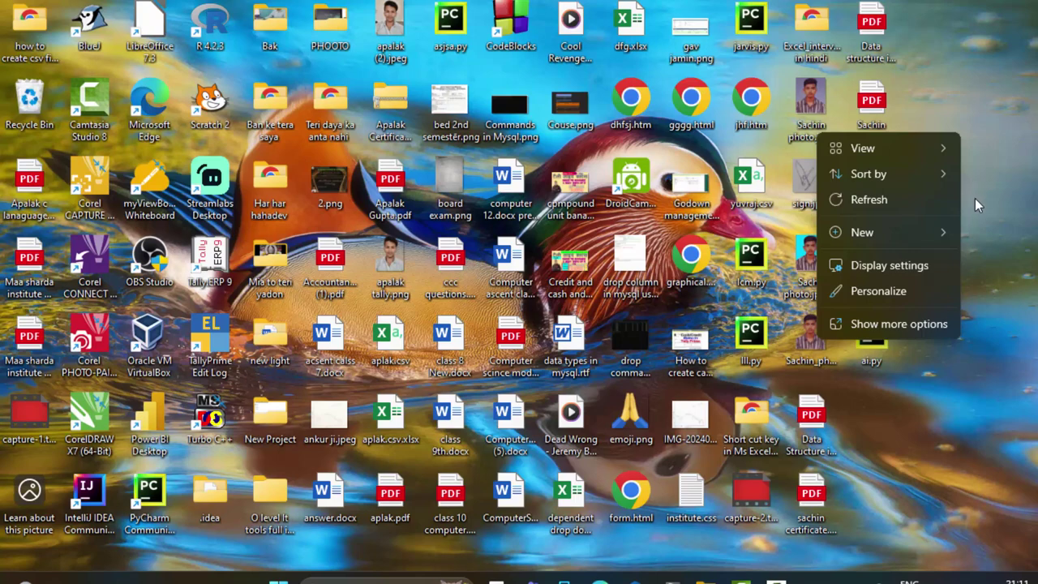
pyautogui.click(844, 202)
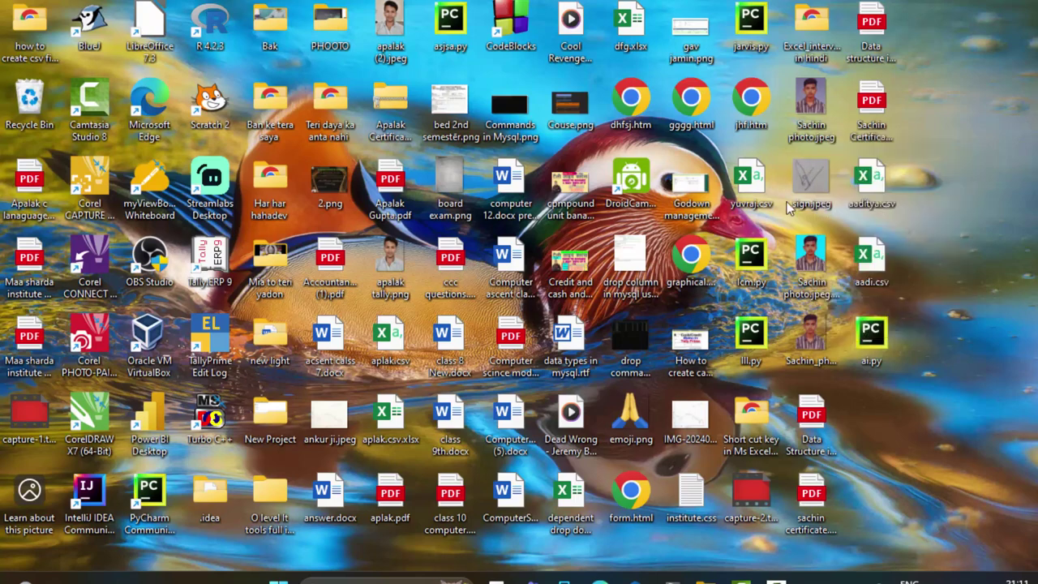
# Find Microsoft Access through the Start menu search and launch it.
pyautogui.click(278, 580)
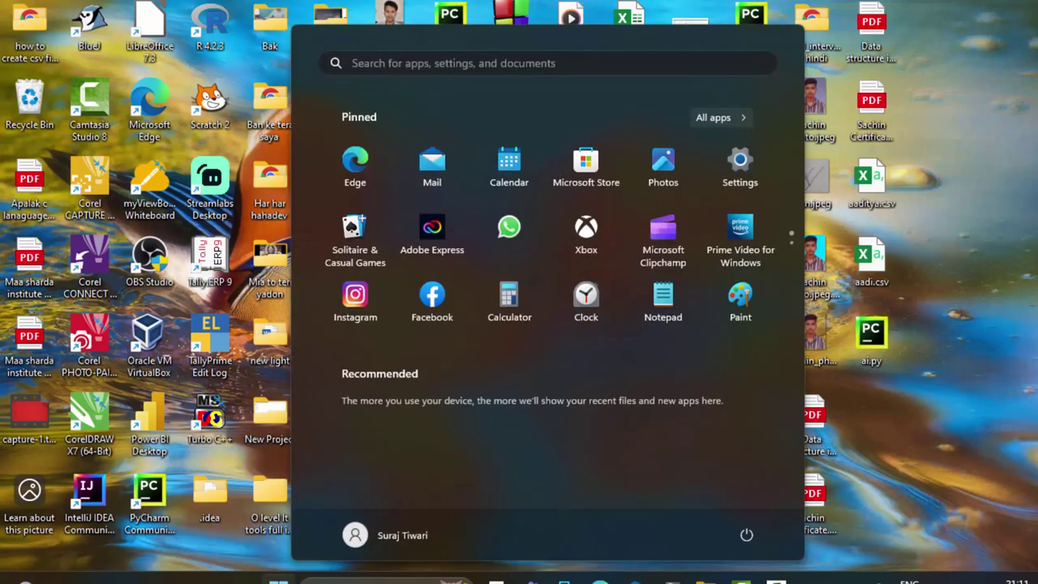
pyautogui.write('m')
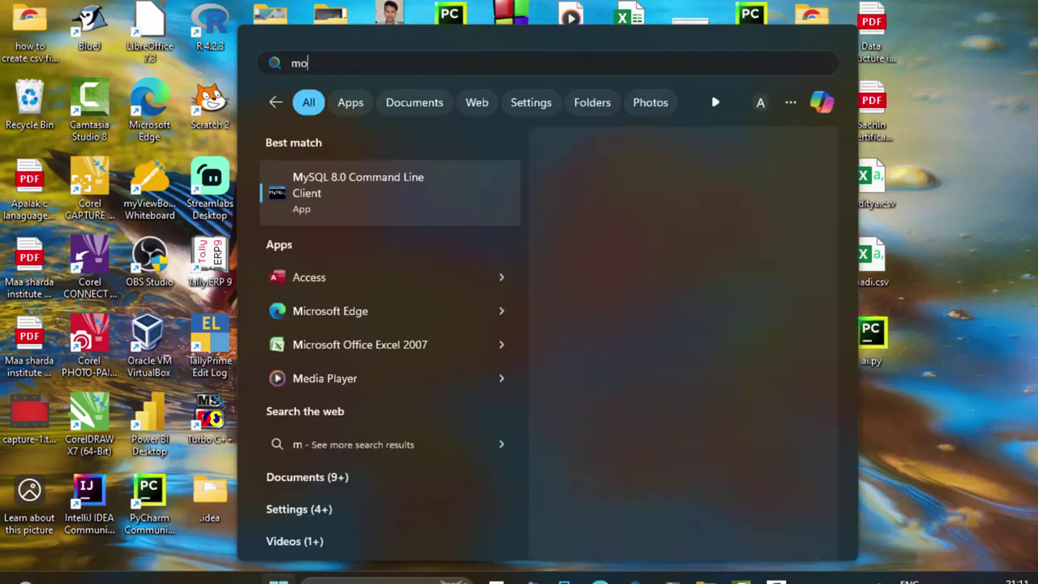
pyautogui.write('o')
pyautogui.press('BackSpace')
pyautogui.write('ySQL 8.0 Command Line Client')
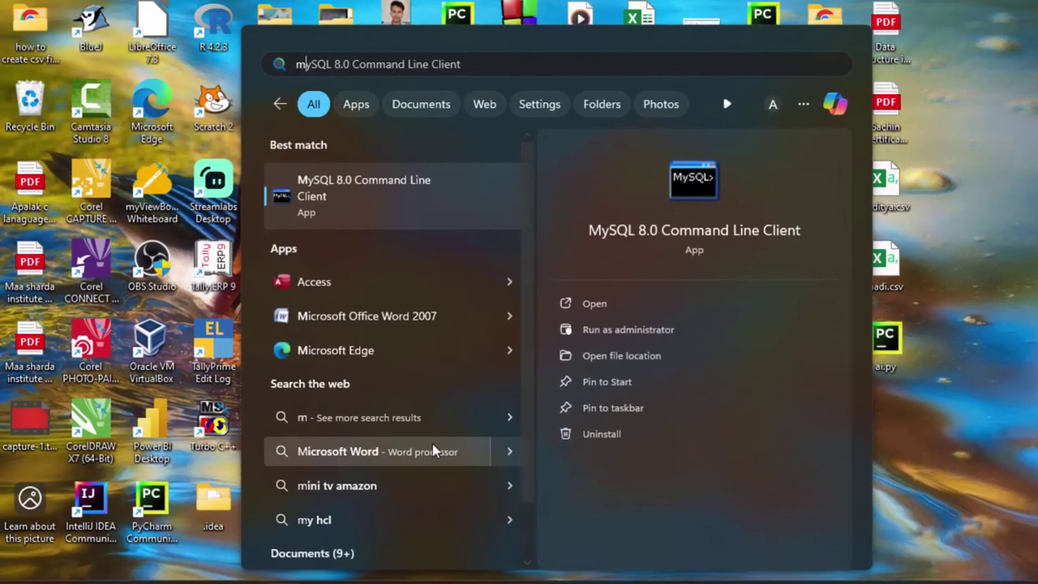
pyautogui.press('Return')
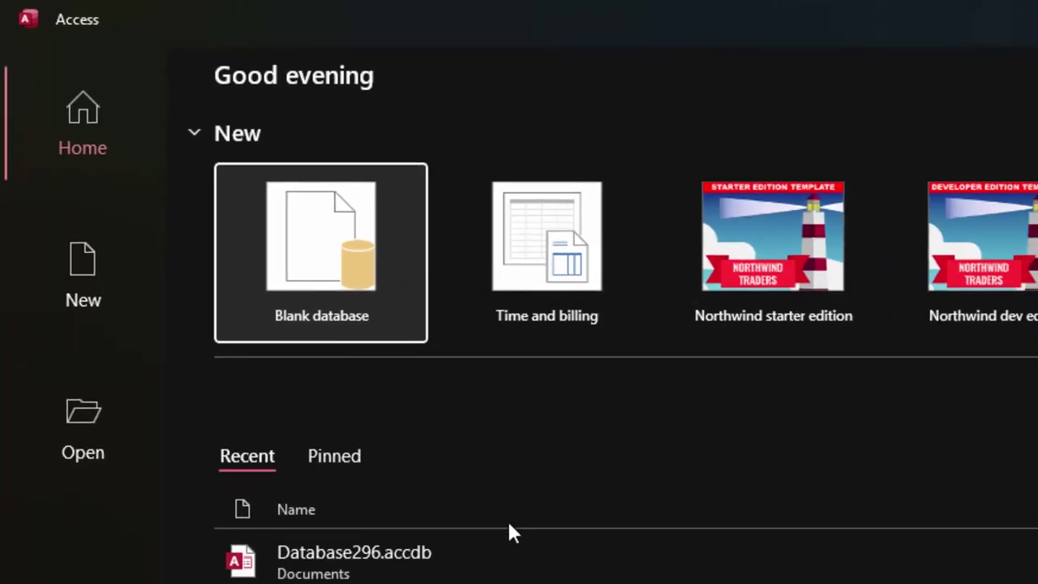
# Create a blank database named Database297.accdb.
pyautogui.click(305, 241)
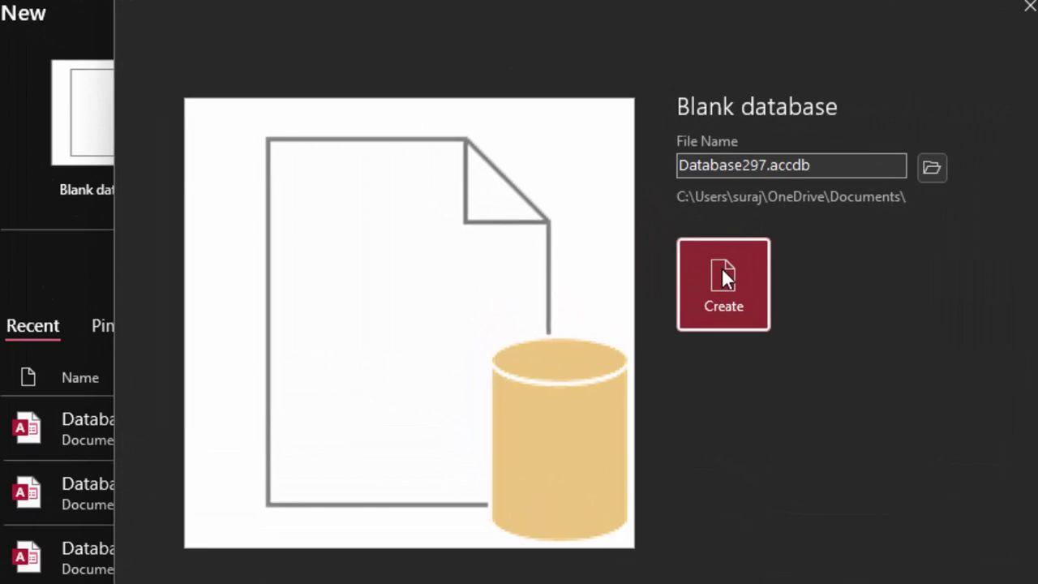
pyautogui.click(722, 269)
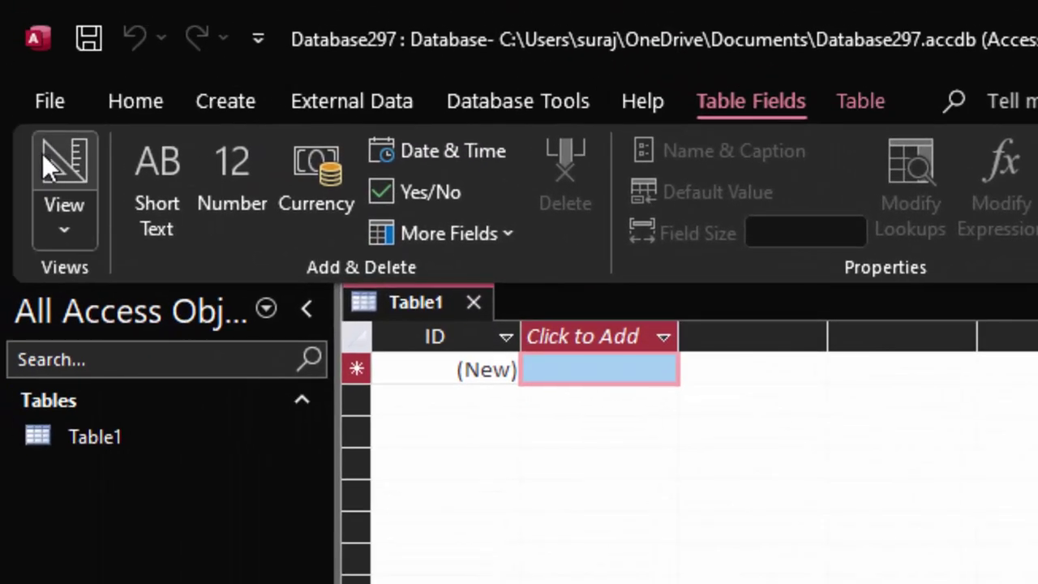
# Switch Table1 to Design View, saving it as Registration_table.
pyautogui.click(50, 160)
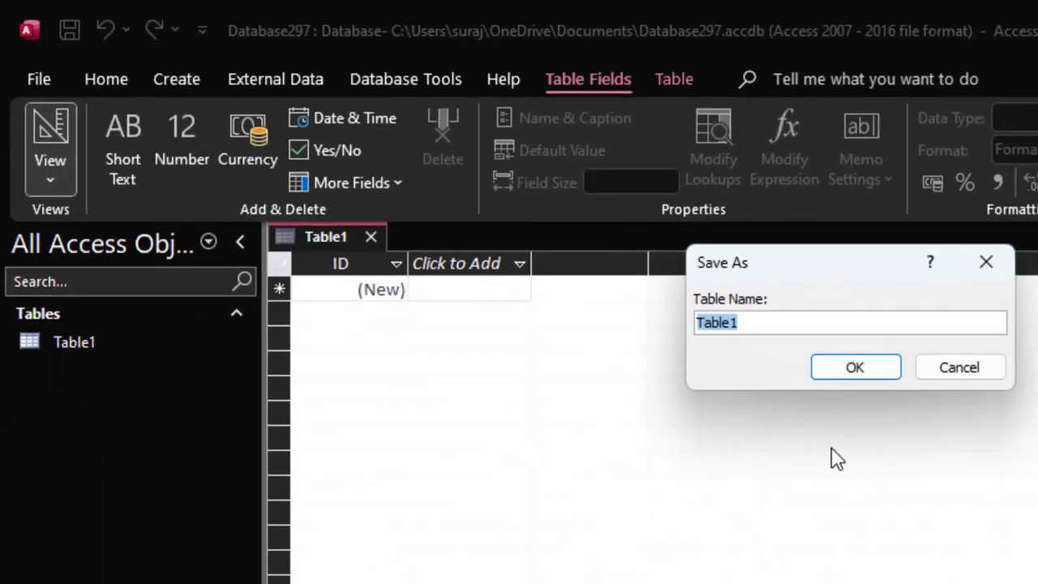
pyautogui.press('BackSpace')
pyautogui.write('Regist')
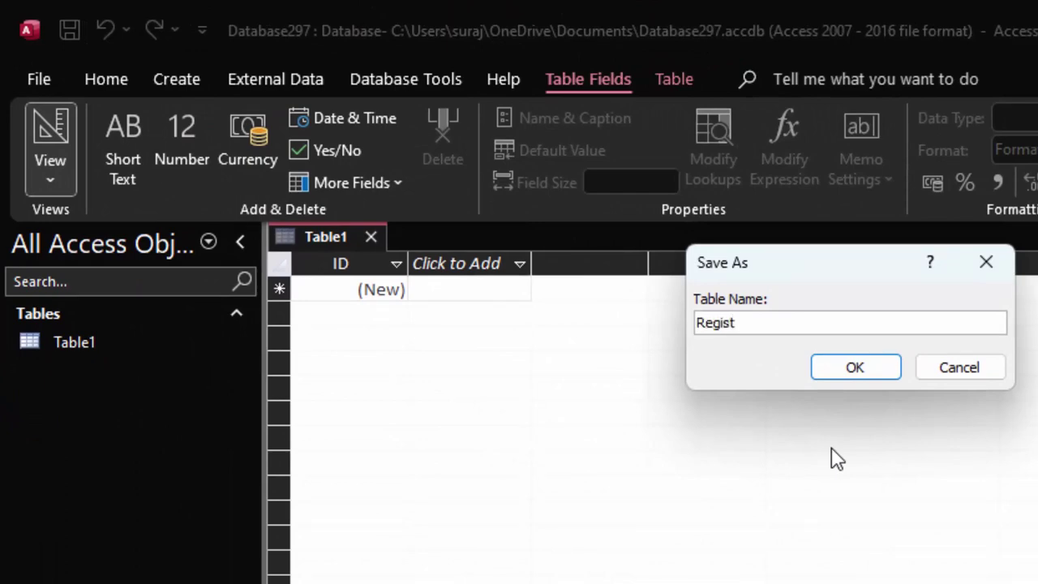
pyautogui.write('rat')
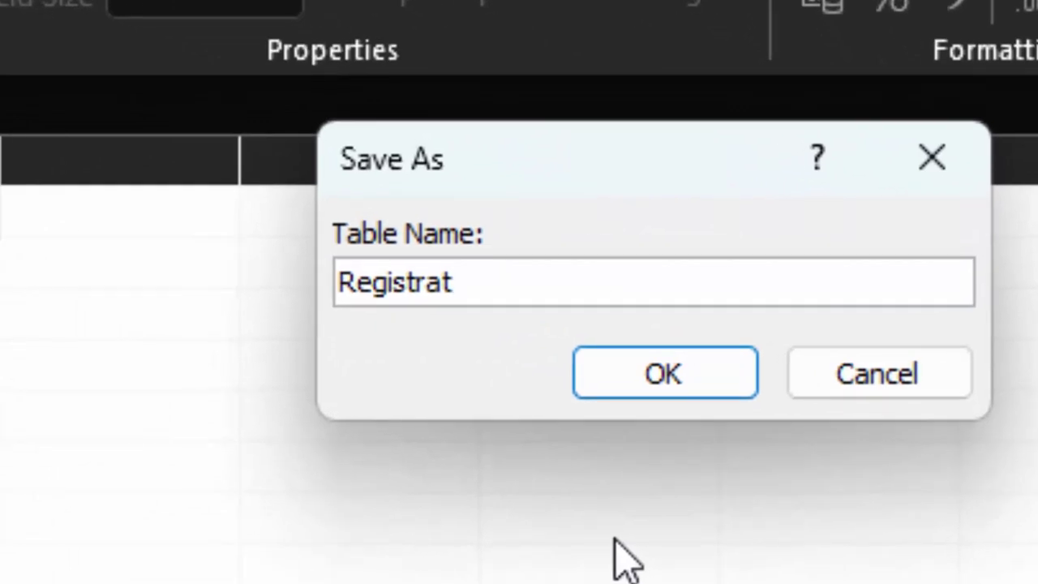
pyautogui.write('iom')
pyautogui.press('BackSpace')
pyautogui.write('n_t')
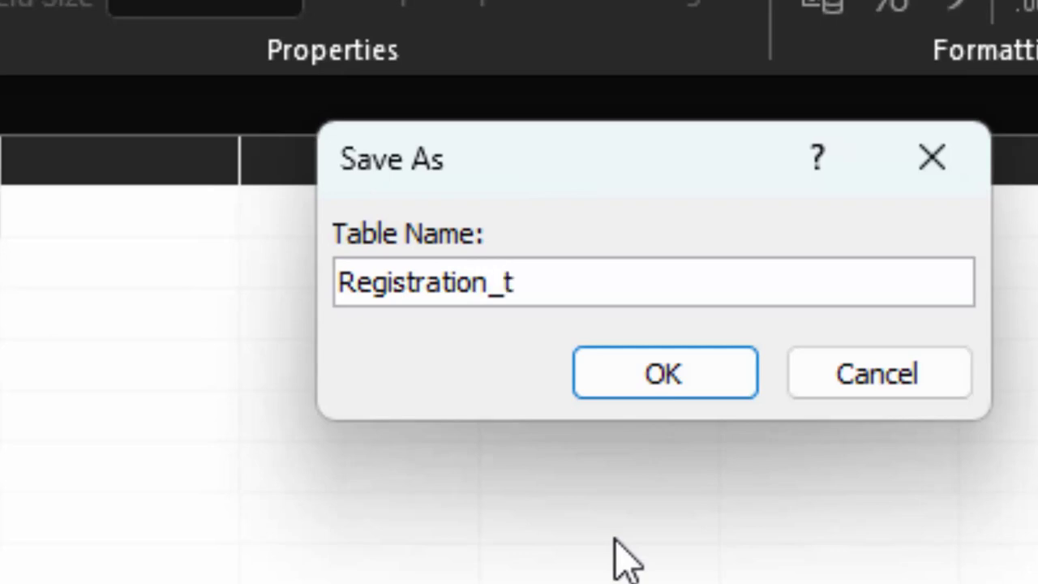
pyautogui.write('able')
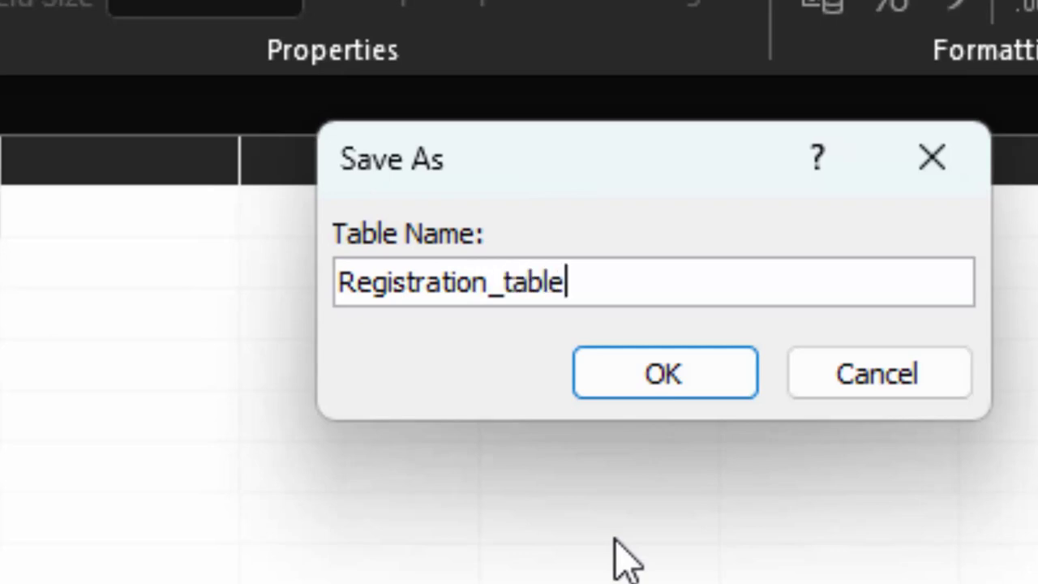
pyautogui.press('Return')
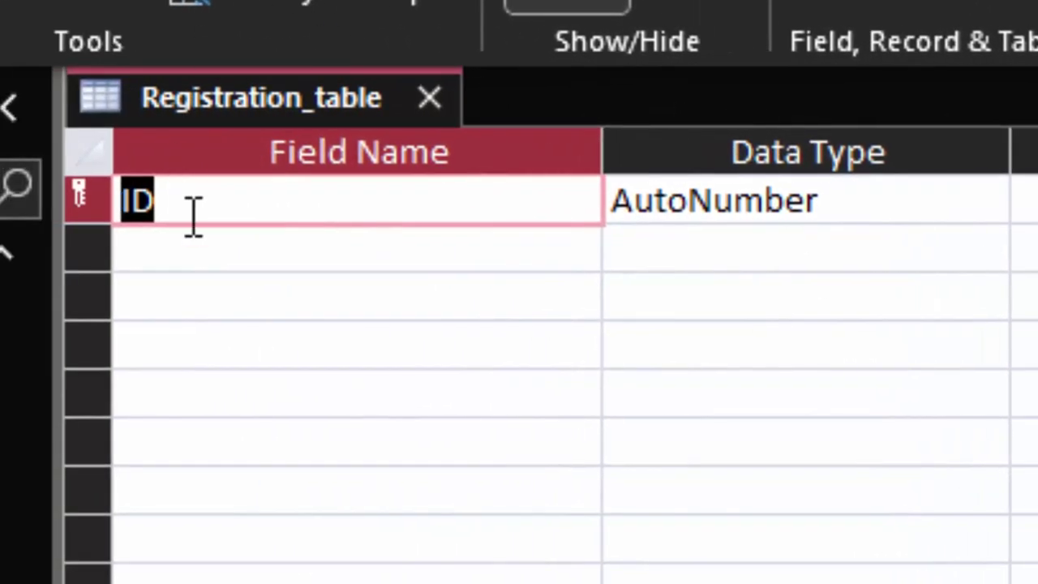
# Rename the ID key field to Registration_id.
pyautogui.click(186, 213)
pyautogui.moveTo(79, 195)
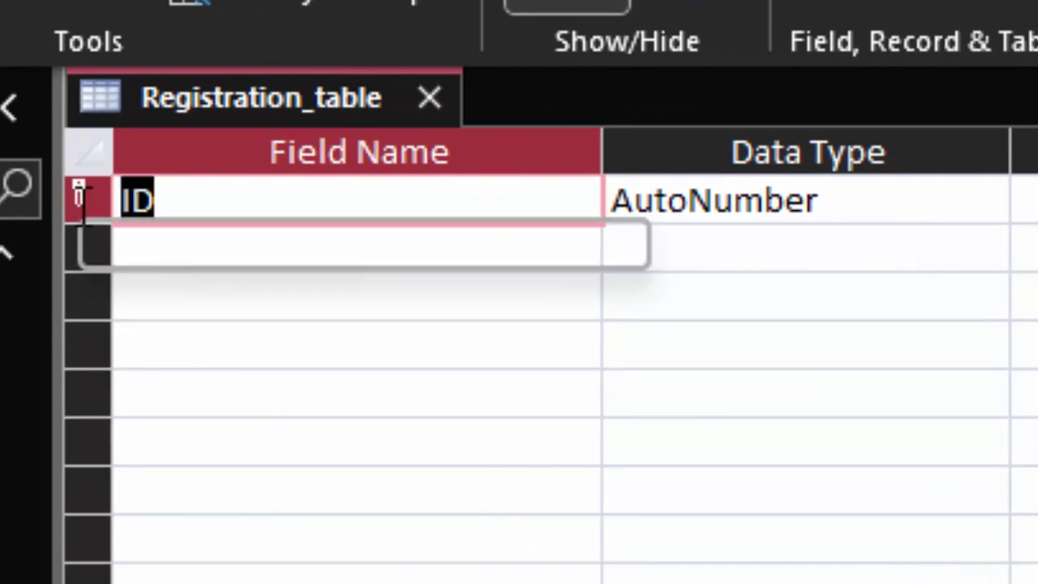
pyautogui.press('BackSpace')
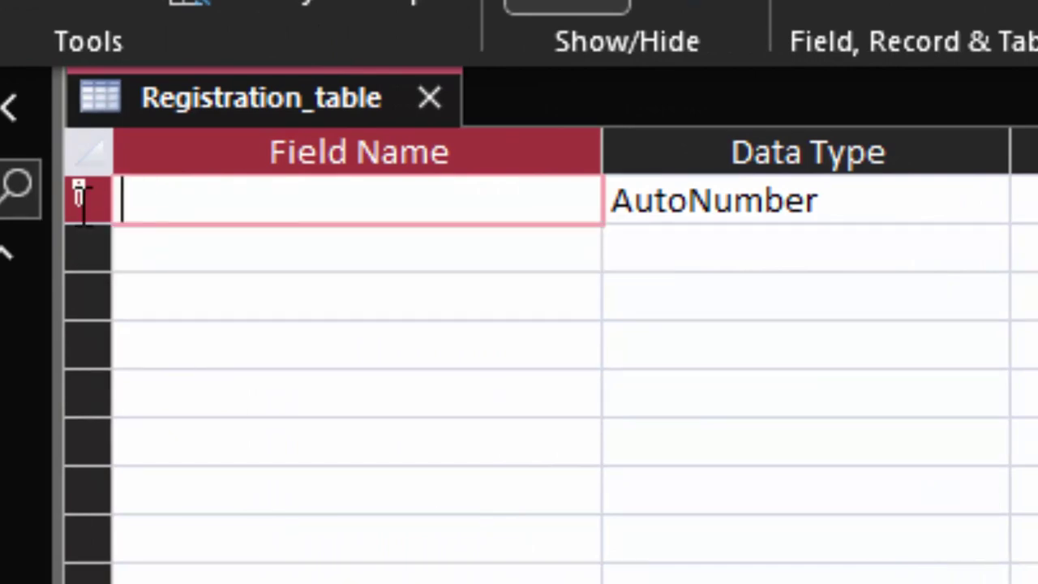
pyautogui.write('Reg')
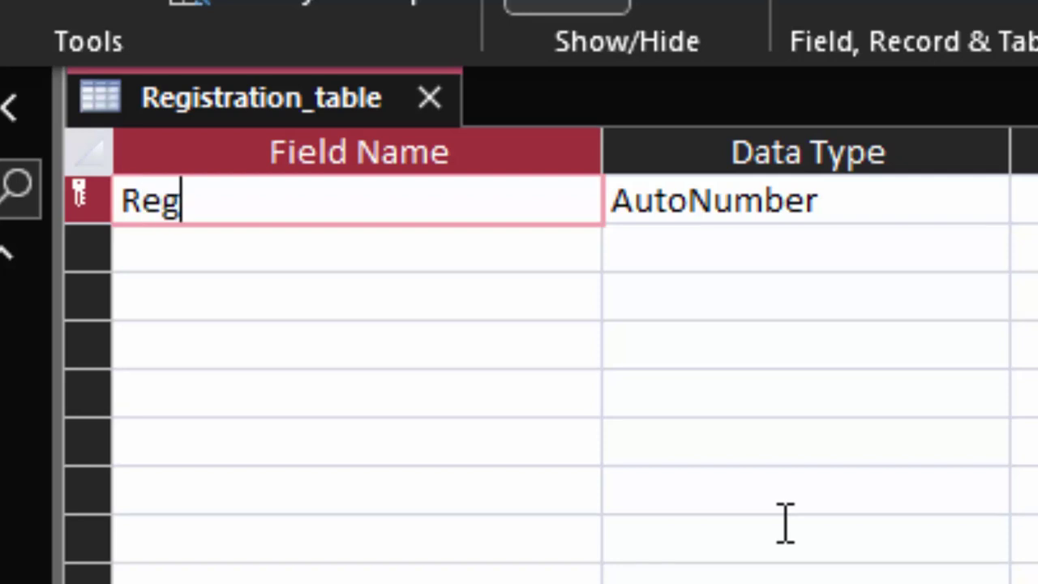
pyautogui.write('i')
pyautogui.write('strati')
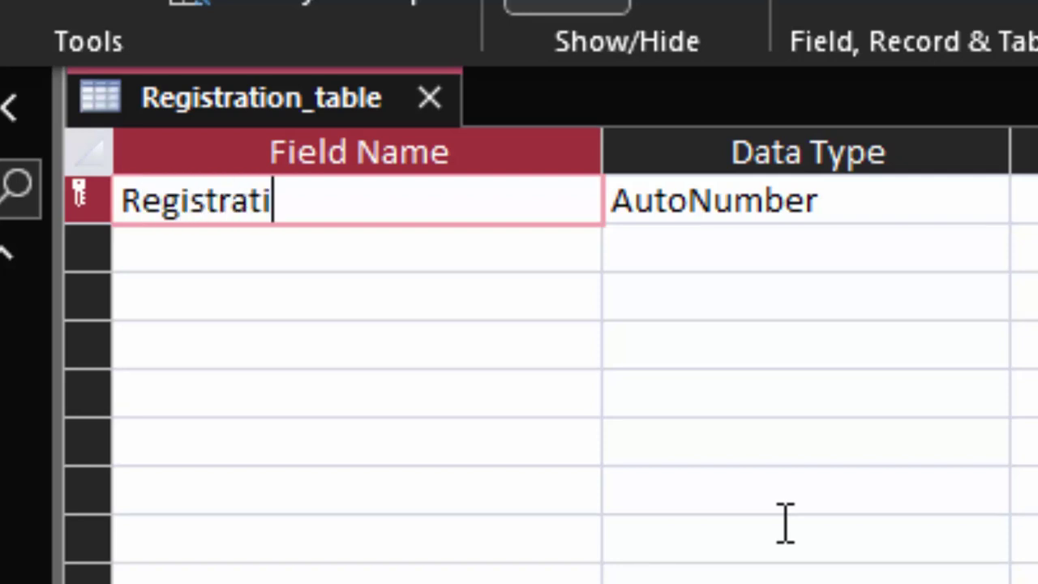
pyautogui.write('on_id')
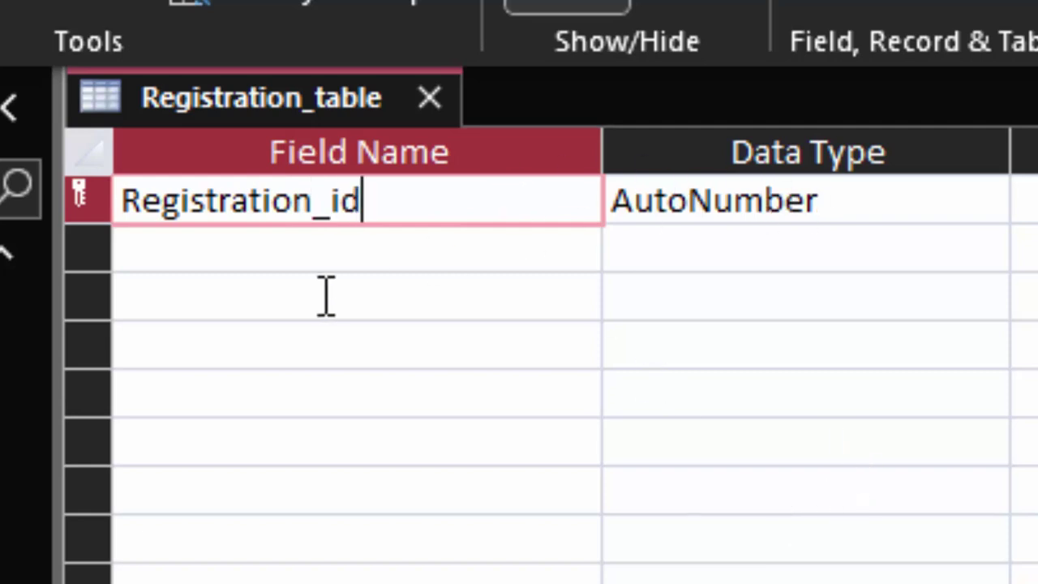
# Add a second field named Class below Registration_id.
pyautogui.click(327, 241)
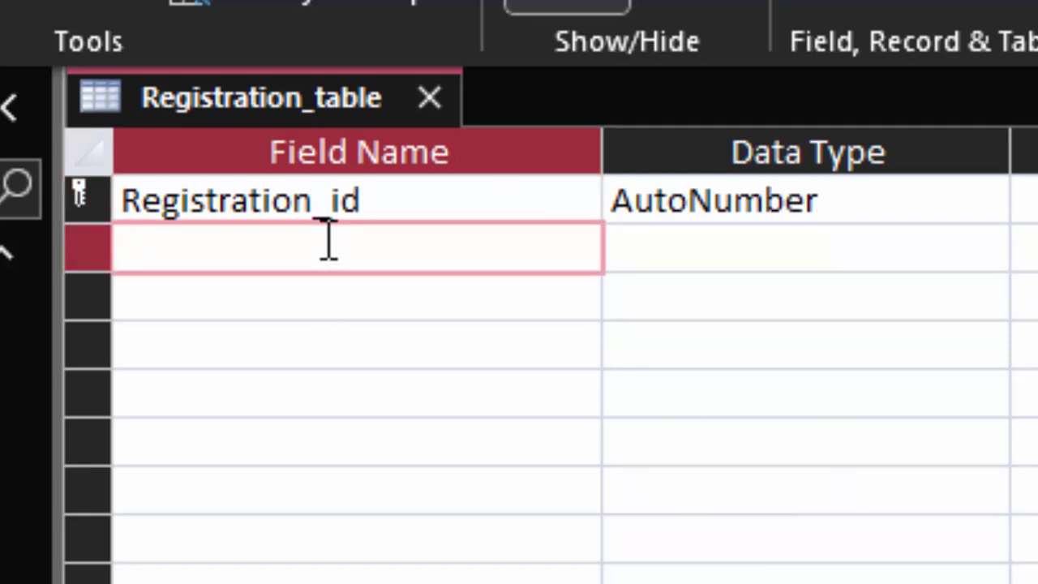
pyautogui.write('Name')
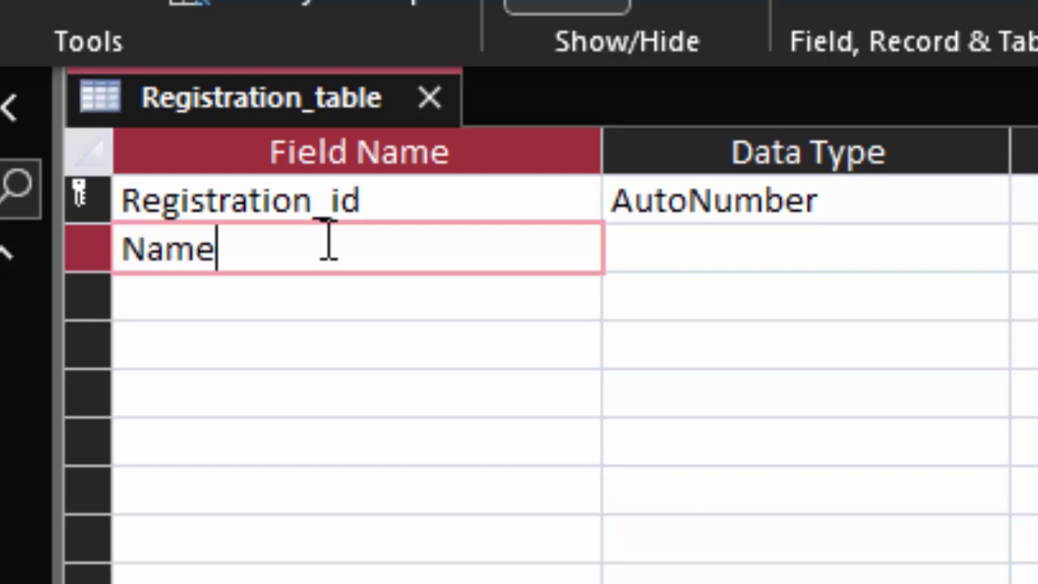
pyautogui.press('BackSpace')
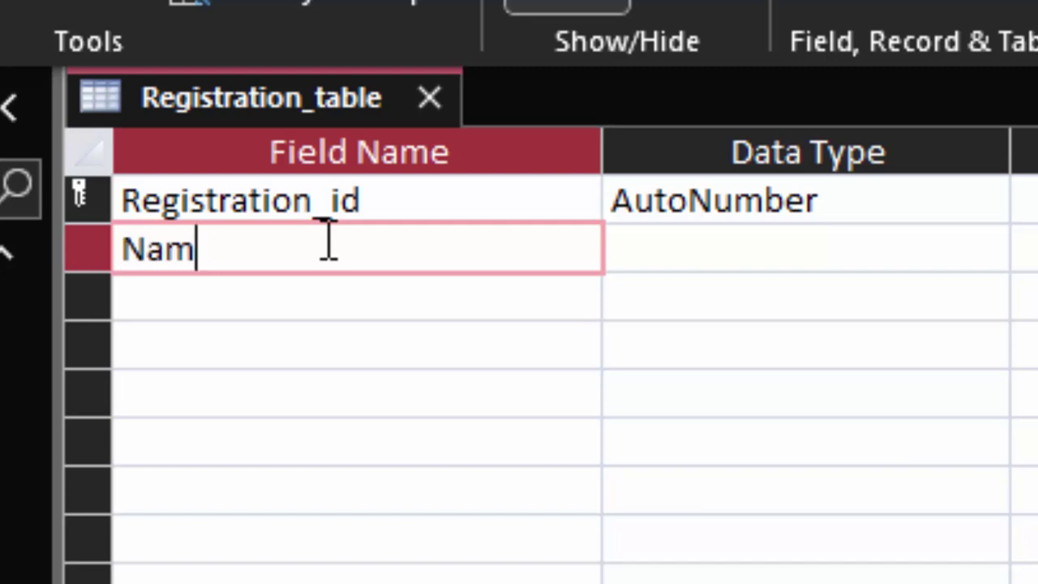
pyautogui.press('BackSpace')
pyautogui.press('BackSpace')
pyautogui.press('BackSpace')
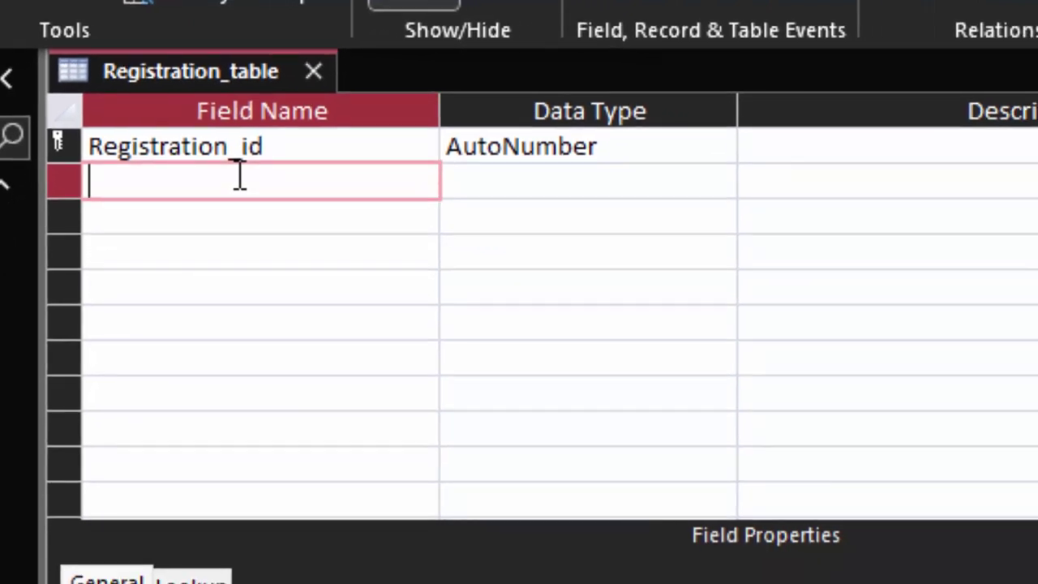
pyautogui.write('Class')
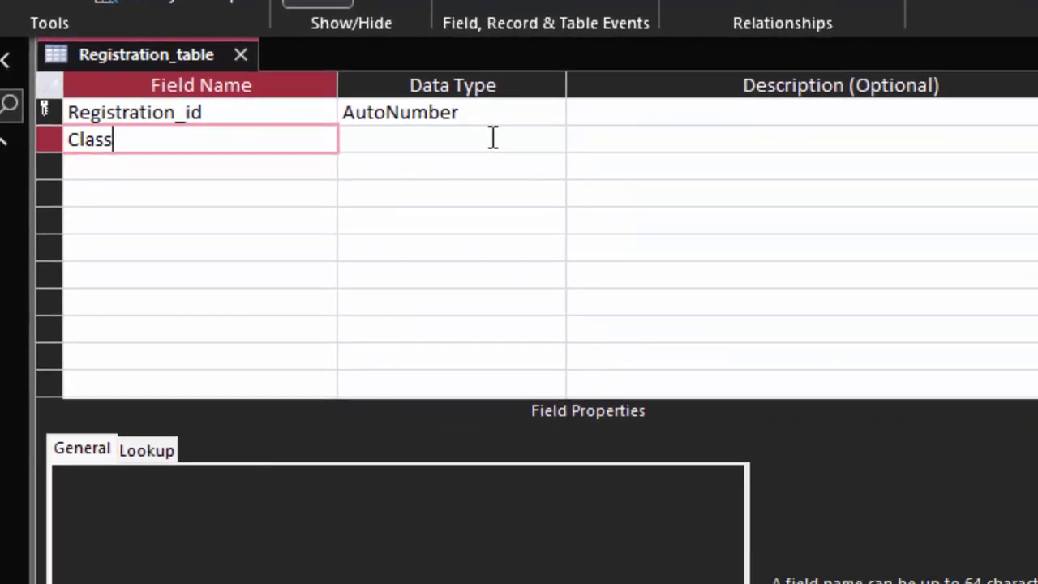
# Make Class a Number field, then start its Lookup Wizard with manually typed values.
pyautogui.click(561, 156)
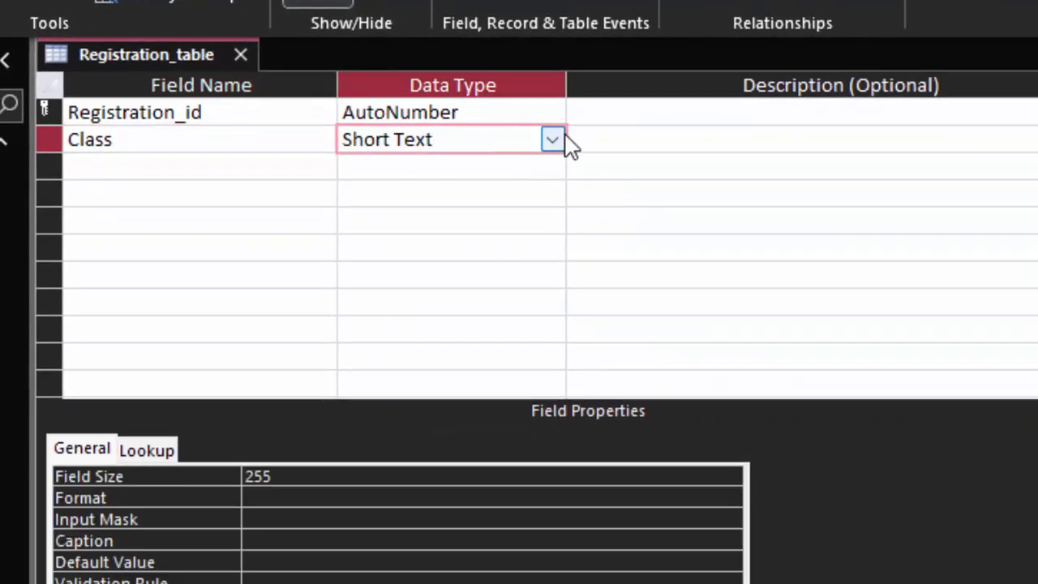
pyautogui.click(630, 160)
pyautogui.click(476, 222)
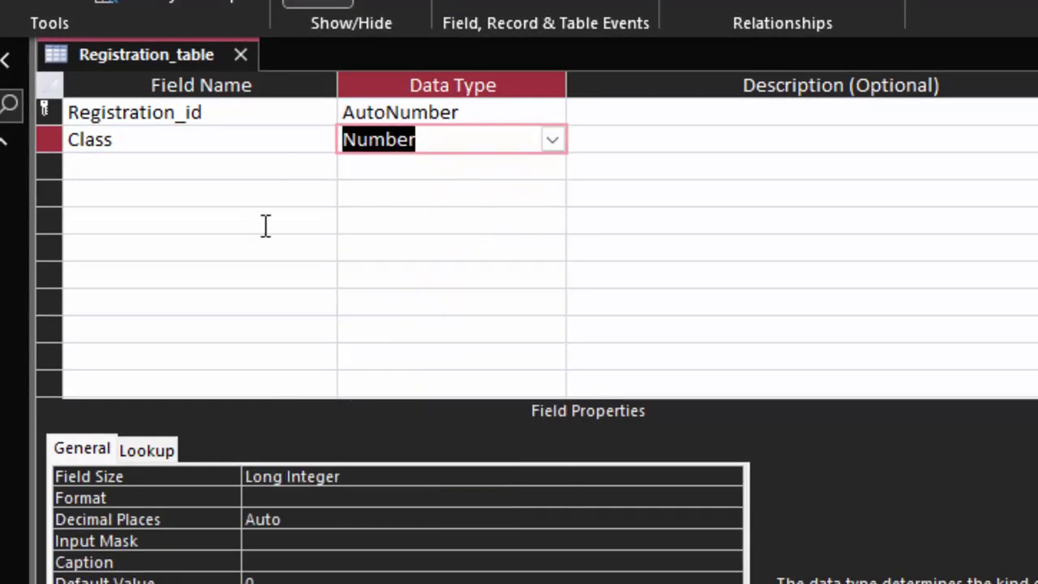
pyautogui.click(553, 141)
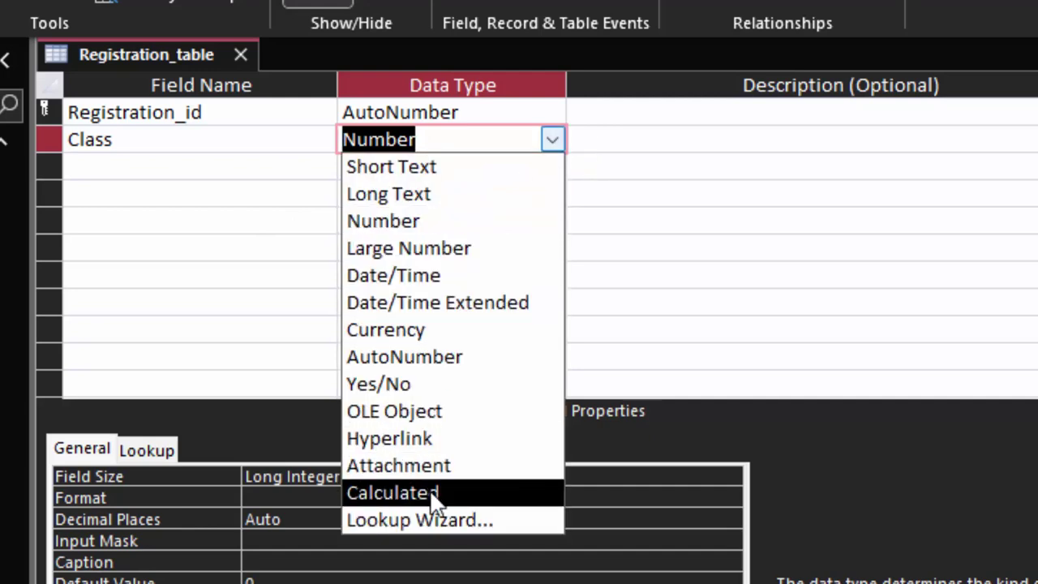
pyautogui.click(438, 529)
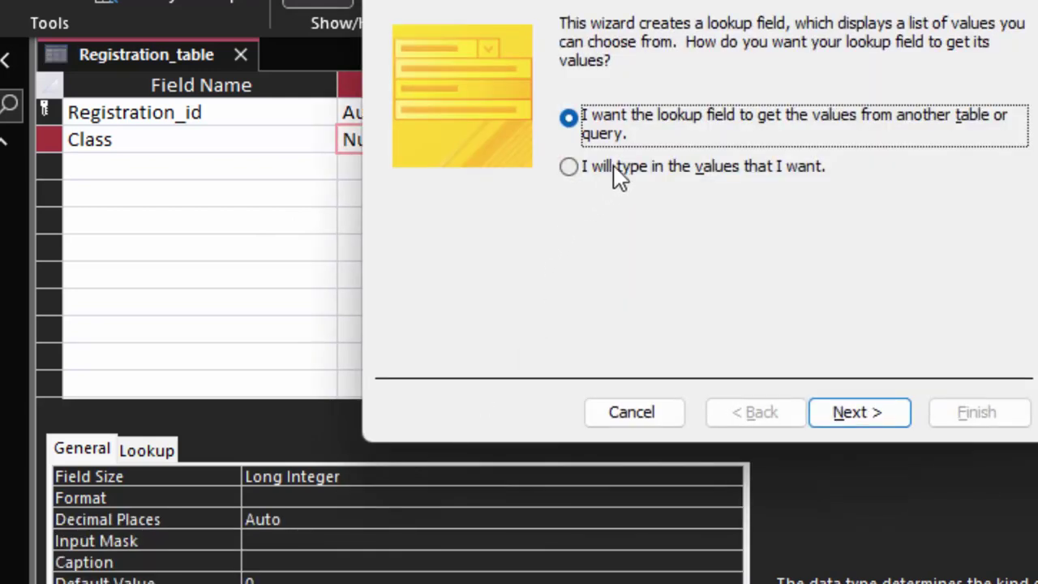
pyautogui.click(619, 168)
pyautogui.click(882, 422)
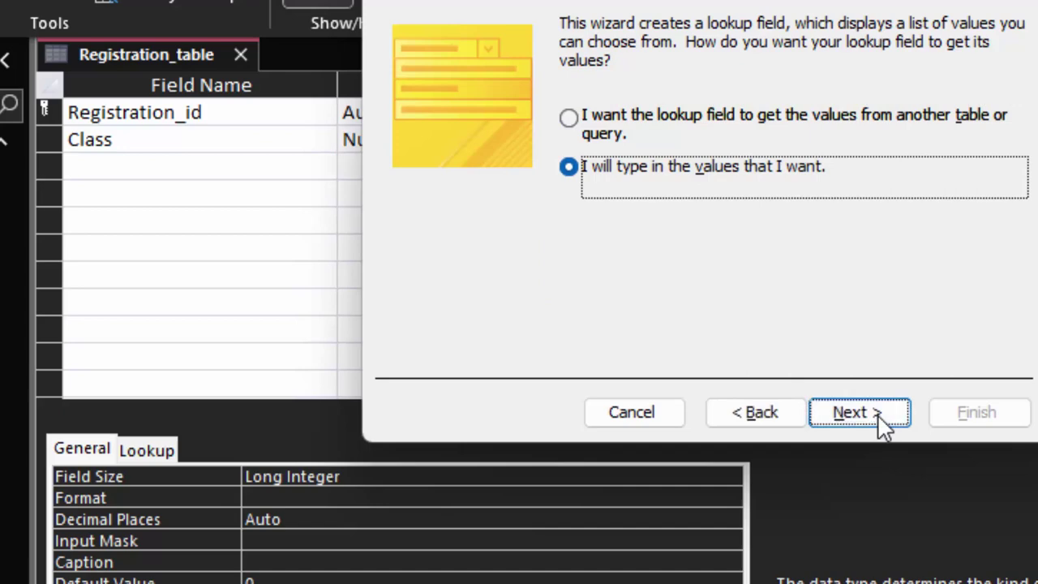
# Enter lookup values 12, 11, 10 and 9 in Col1 and finish the wizard.
pyautogui.click(458, 193)
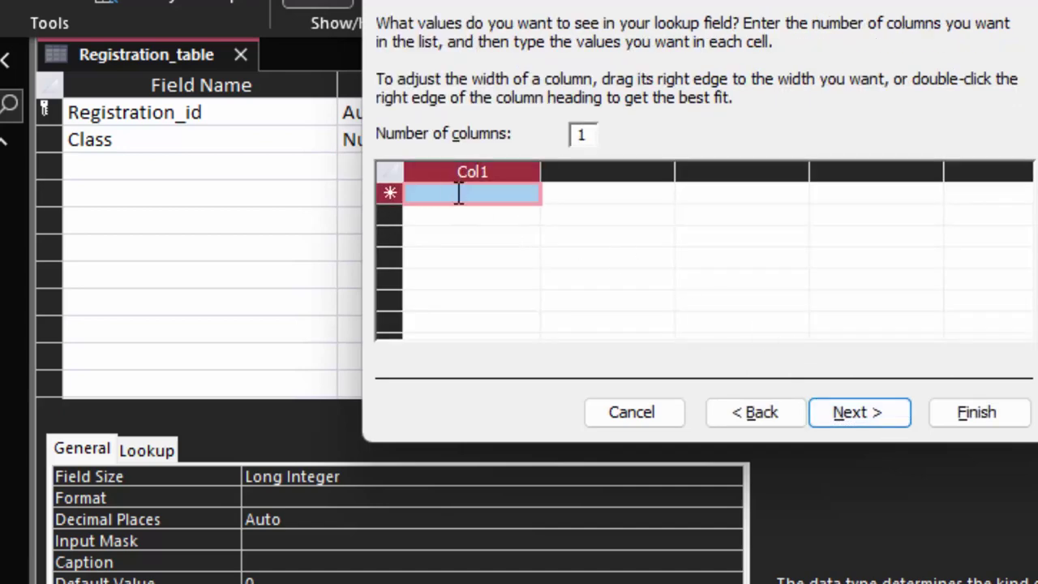
pyautogui.write('12')
pyautogui.press('Tab')
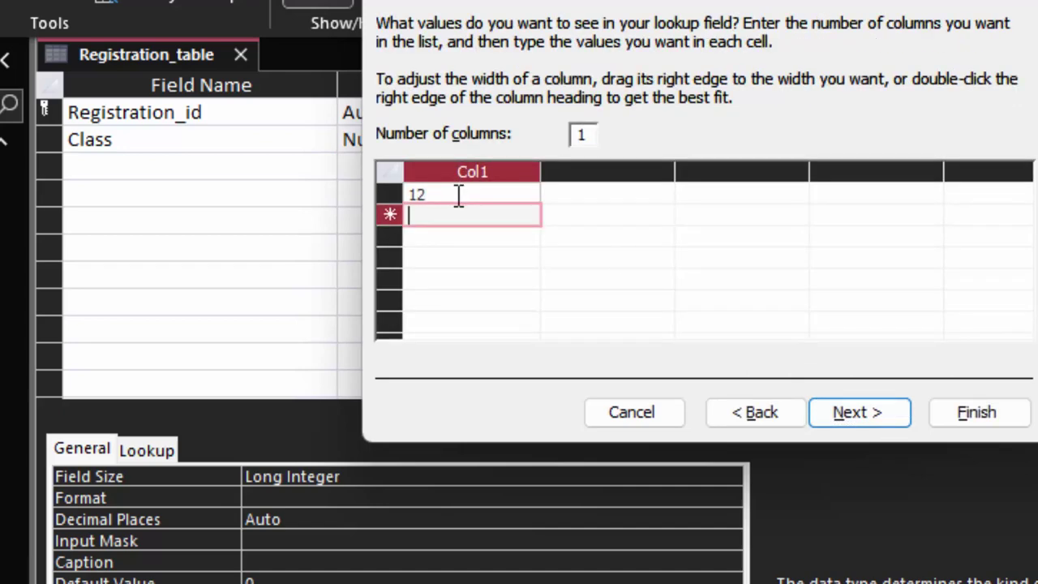
pyautogui.write('11')
pyautogui.press('Tab')
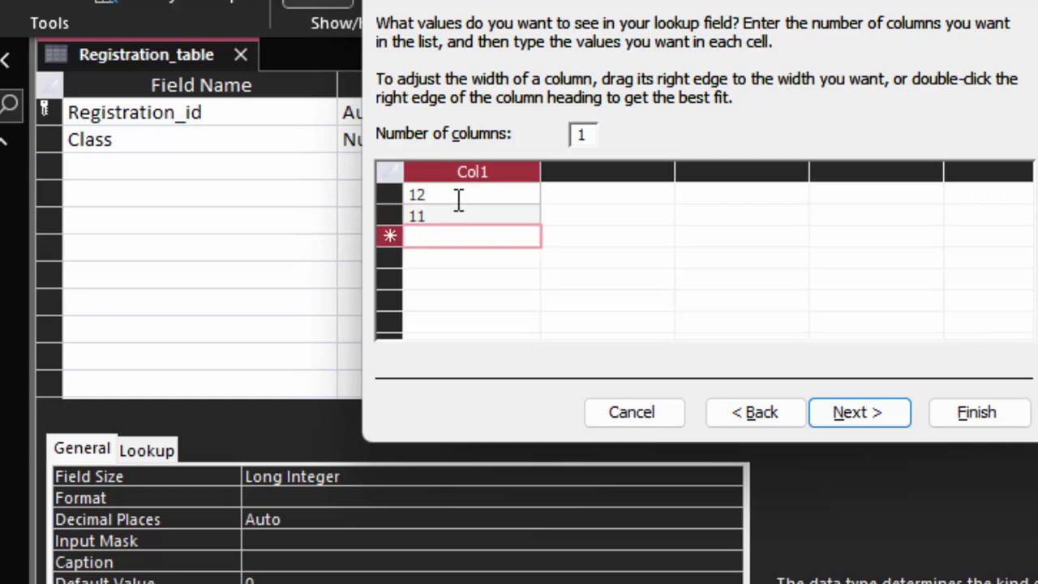
pyautogui.write('10')
pyautogui.press('Tab')
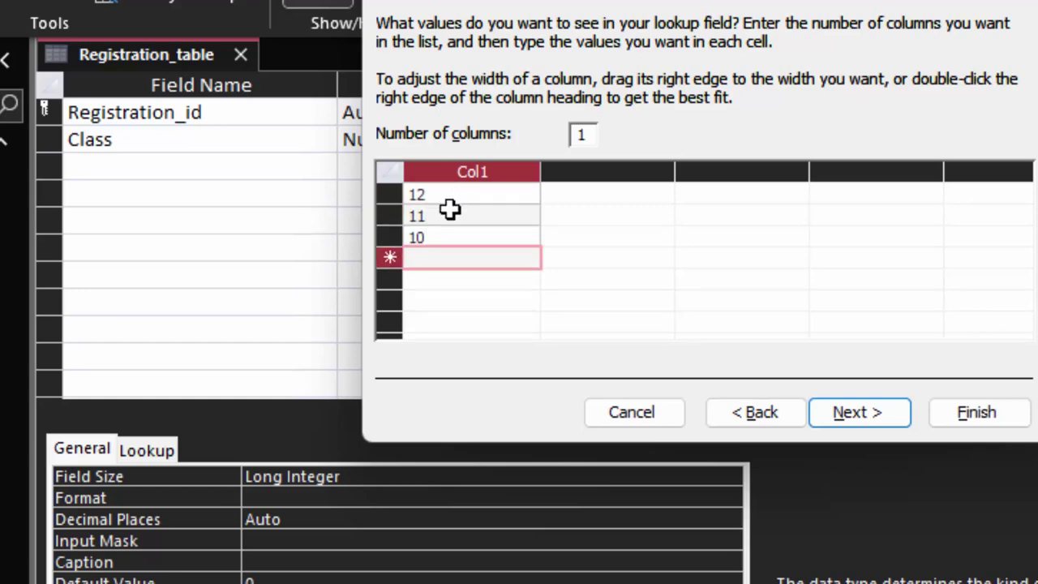
pyautogui.write('9')
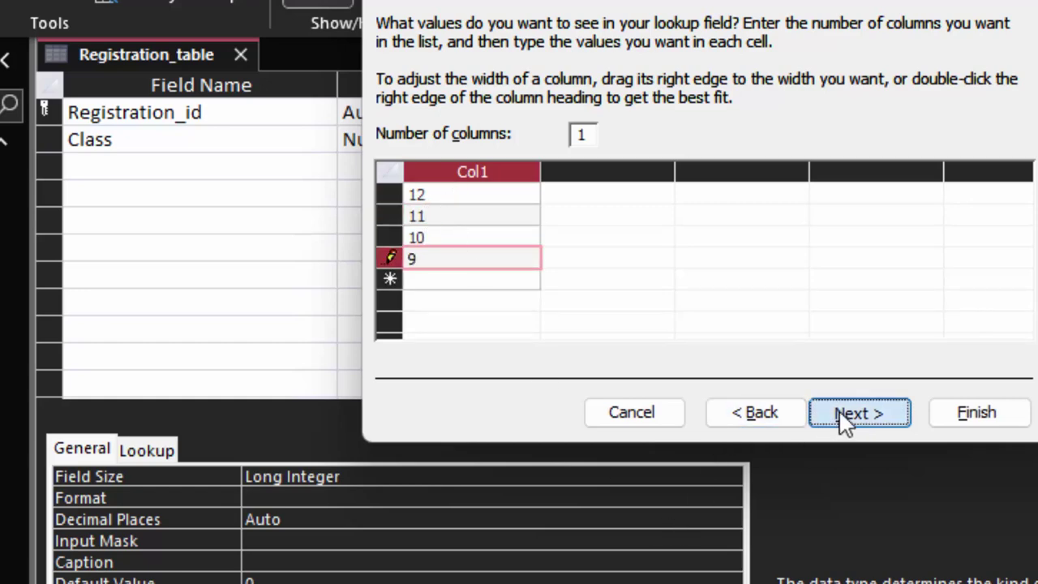
pyautogui.click(839, 410)
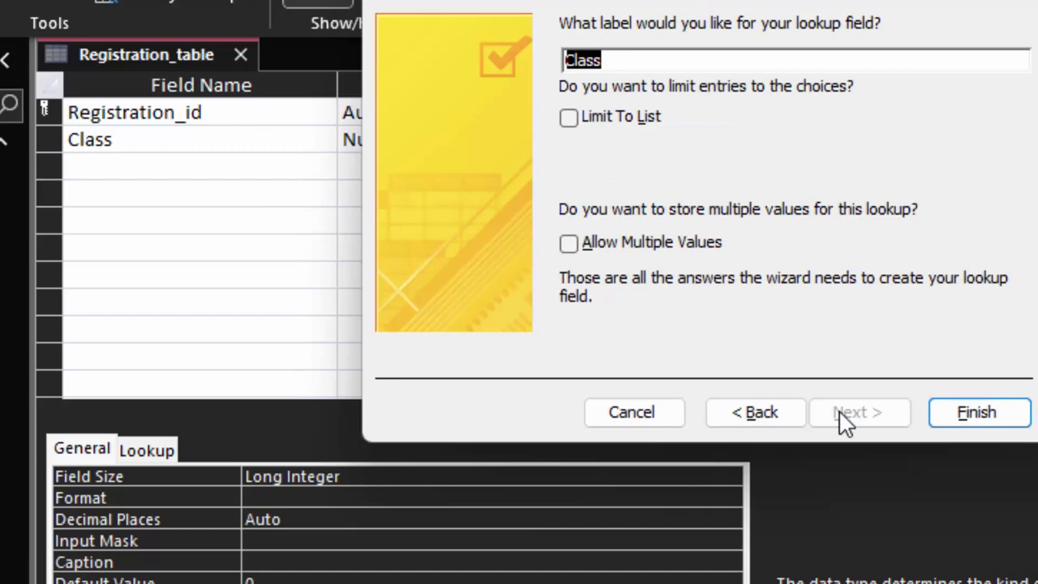
pyautogui.click(983, 418)
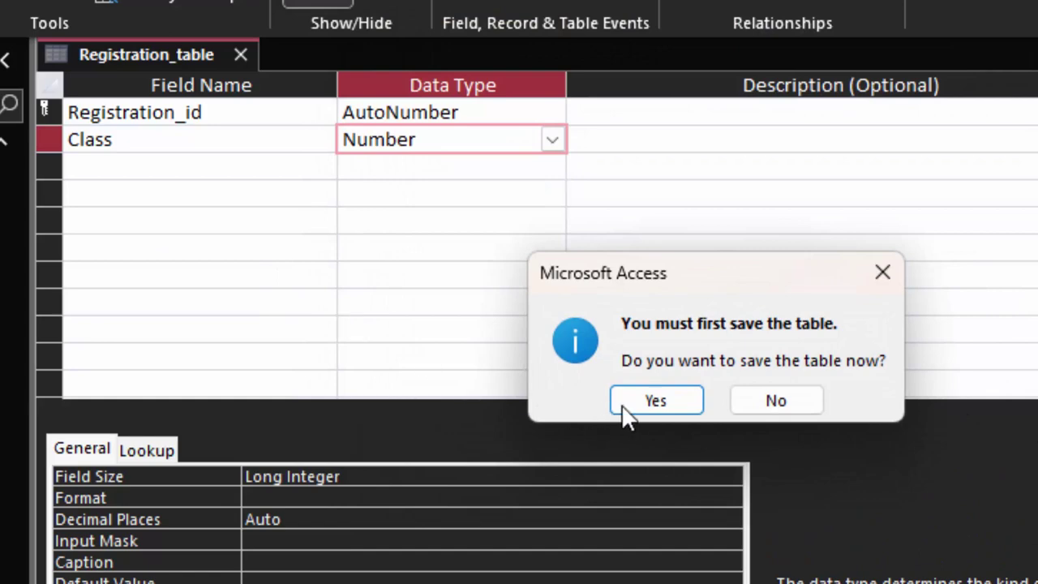
# Save the table and widen the Registration_id and Class columns.
pyautogui.click(651, 401)
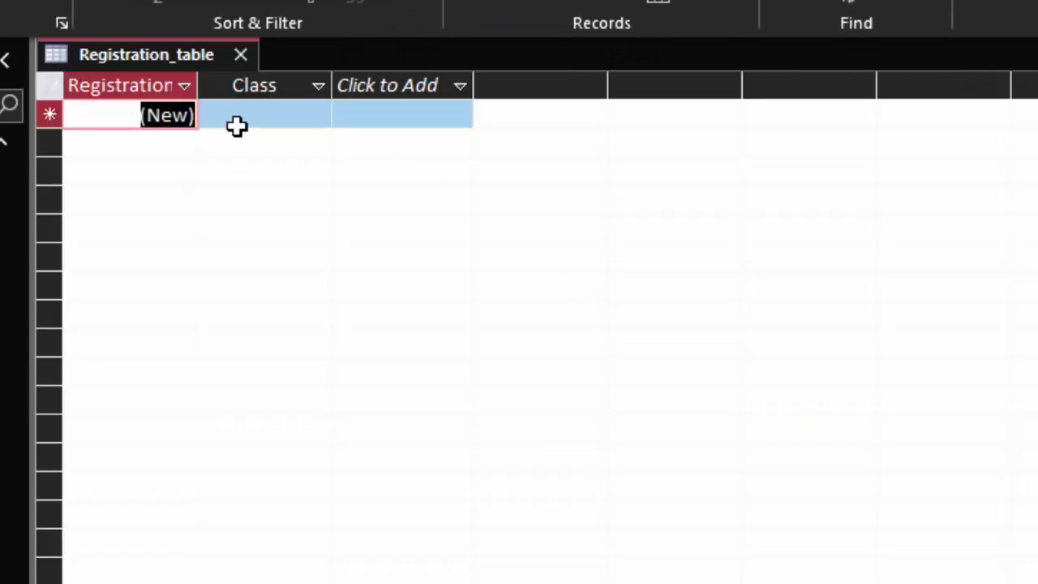
pyautogui.moveTo(198, 87); pyautogui.dragTo(257, 149)
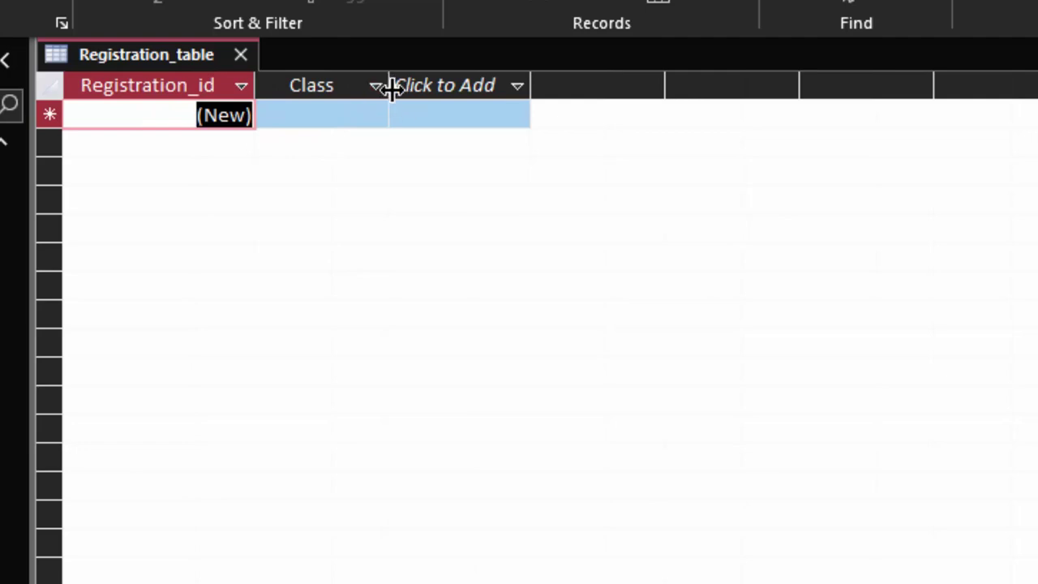
pyautogui.moveTo(391, 87); pyautogui.dragTo(436, 129)
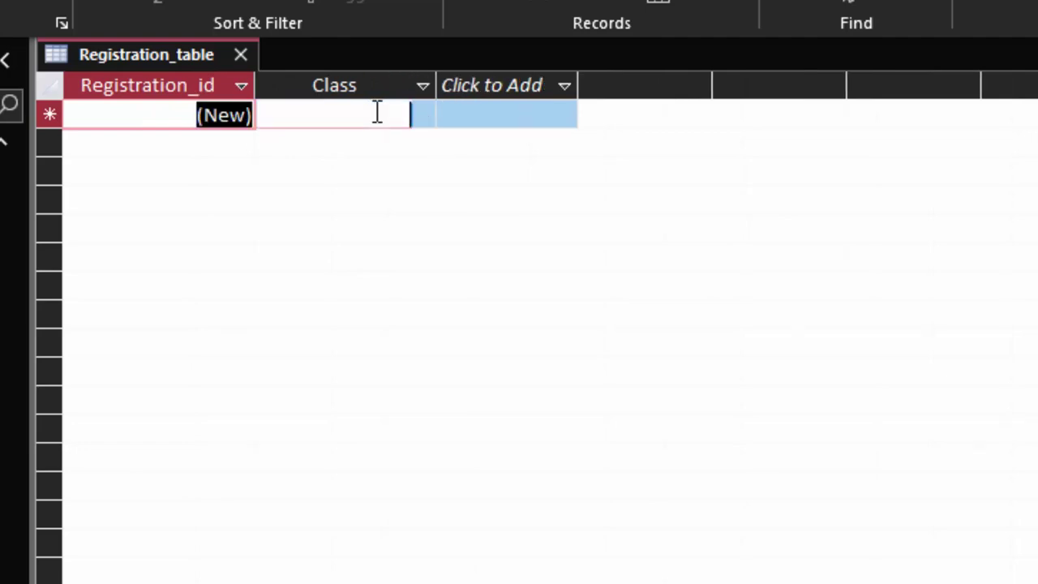
# Enter four records with Class values 12, 10, 9 and 12 from the dropdown.
pyautogui.click(377, 112)
pyautogui.click(422, 116)
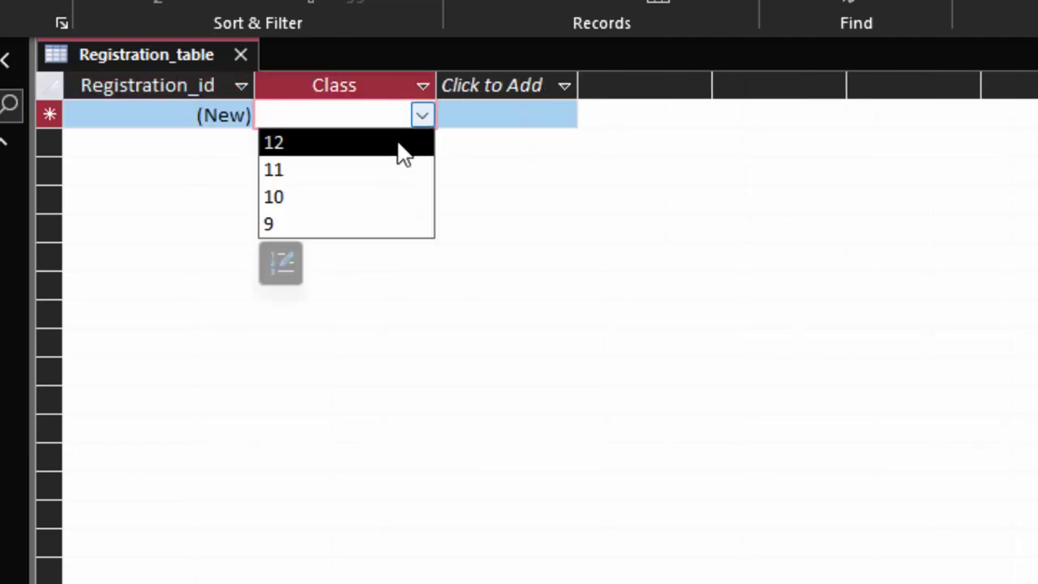
pyautogui.click(394, 159)
pyautogui.click(401, 144)
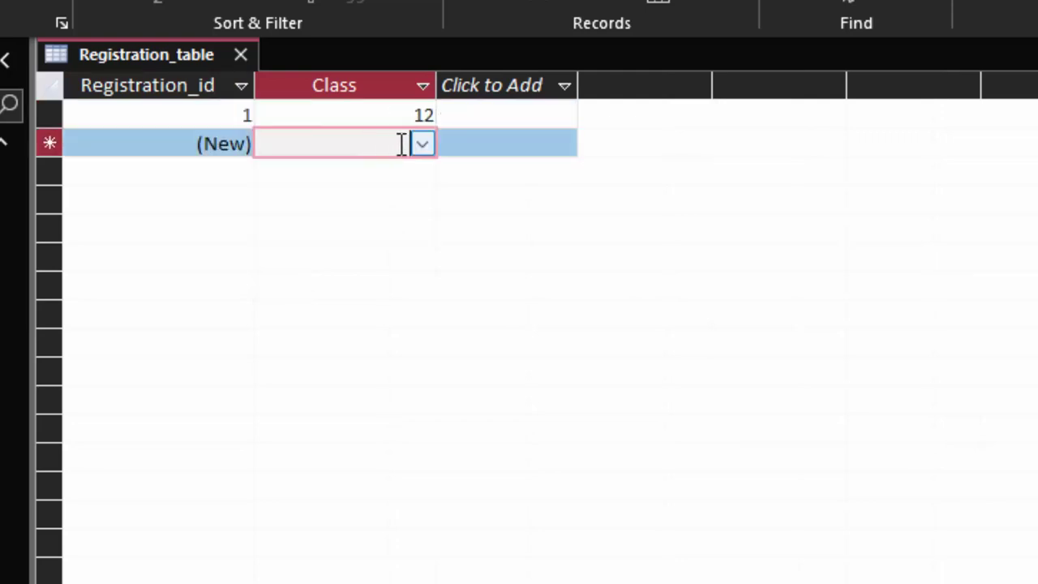
pyautogui.click(422, 144)
pyautogui.click(331, 225)
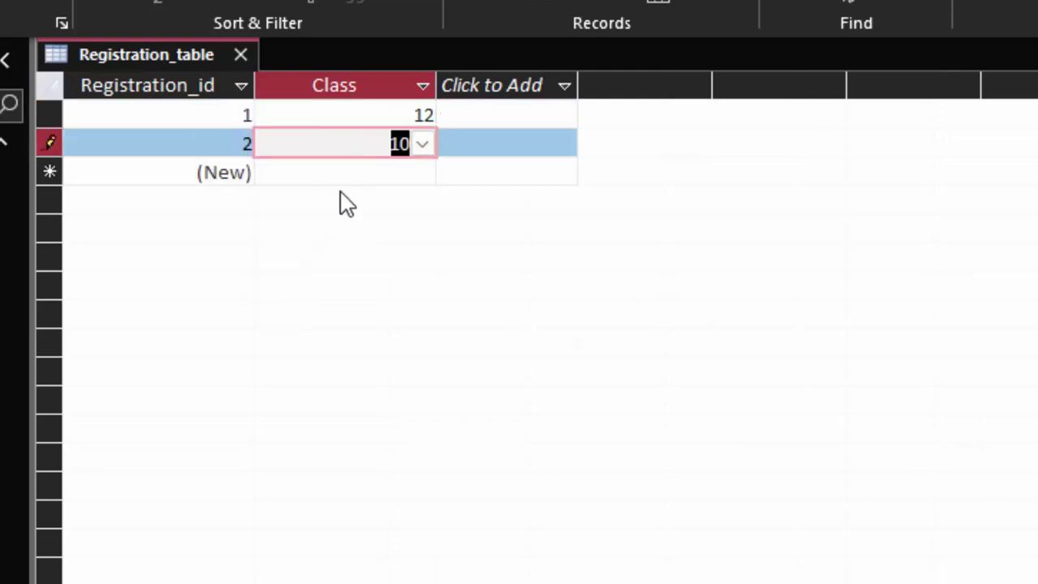
pyautogui.click(352, 172)
pyautogui.click(422, 172)
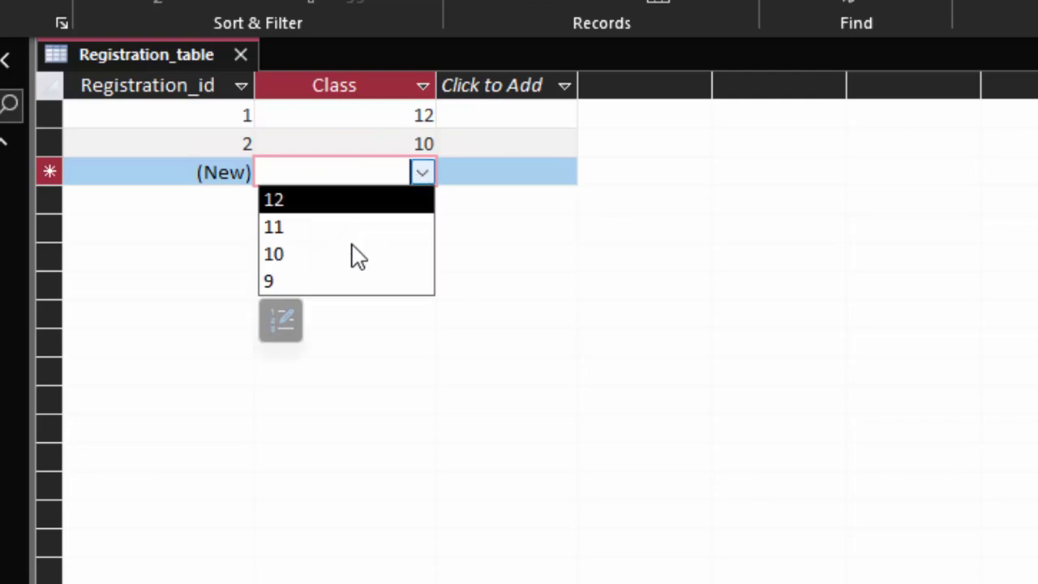
pyautogui.click(314, 286)
pyautogui.click(359, 202)
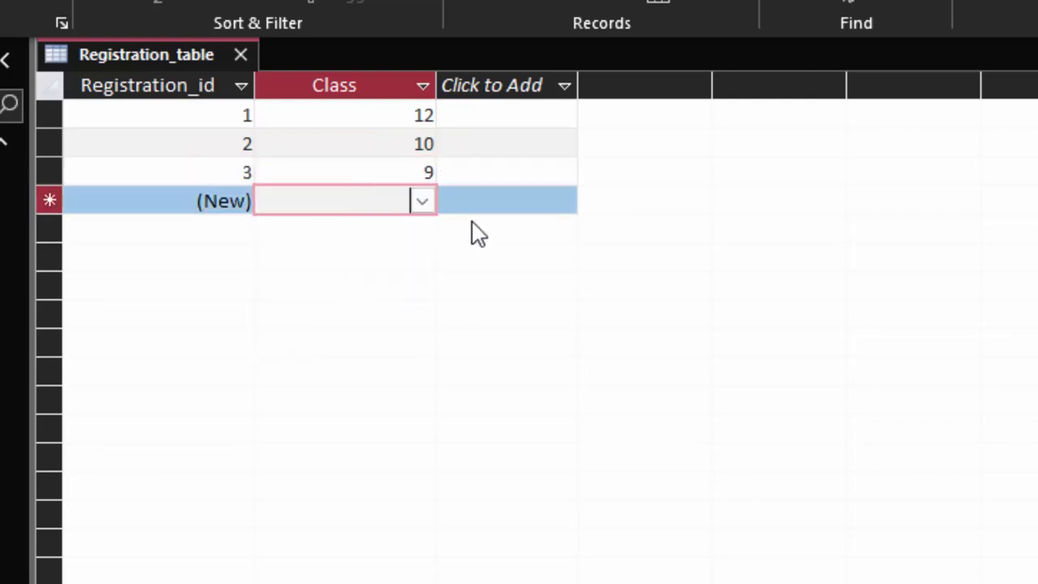
pyautogui.click(425, 203)
pyautogui.click(379, 236)
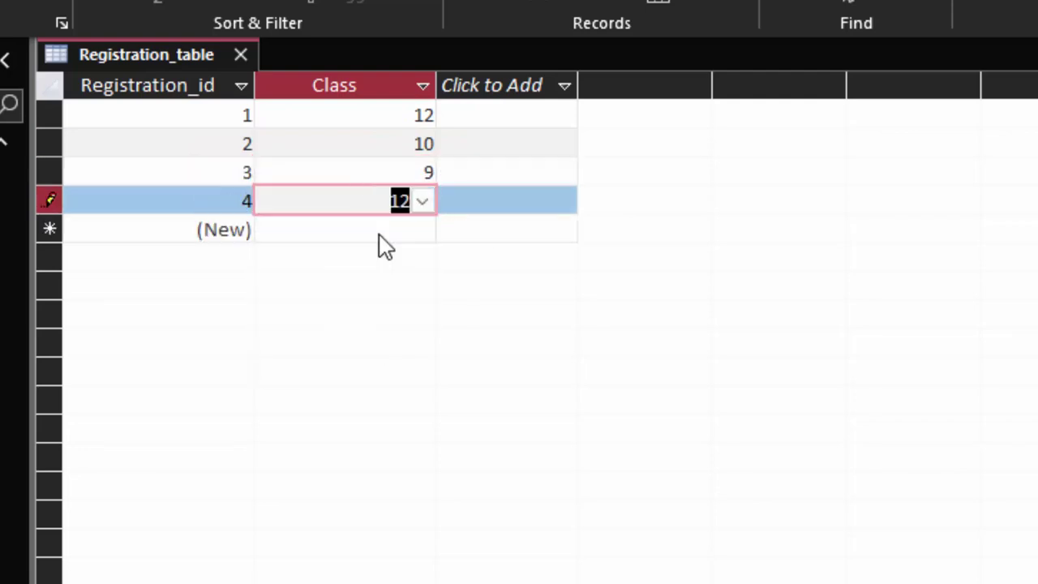
# Close Registration_table saving its layout, and create a new blank table.
pyautogui.click(242, 60)
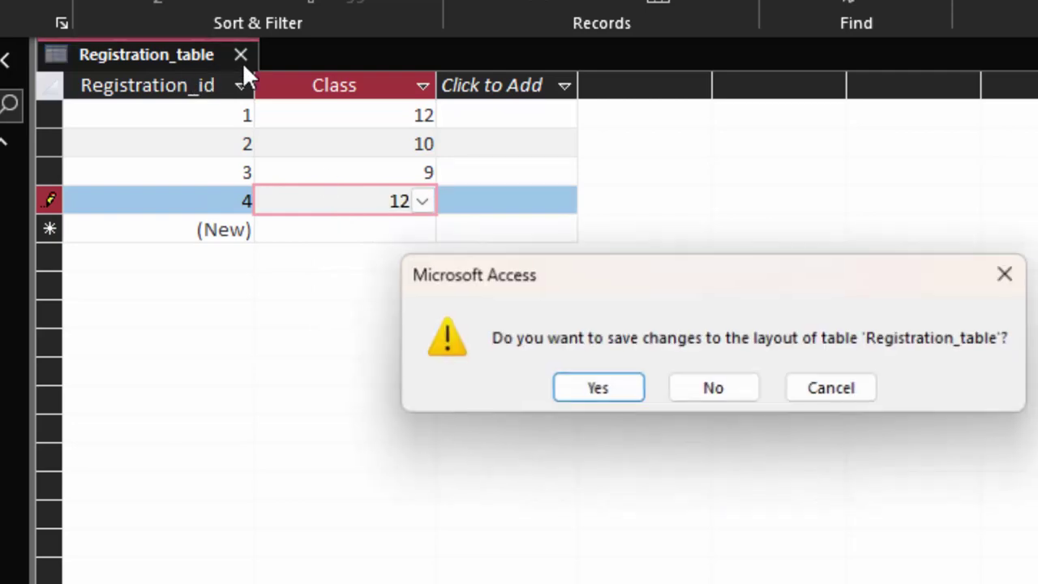
pyautogui.click(581, 397)
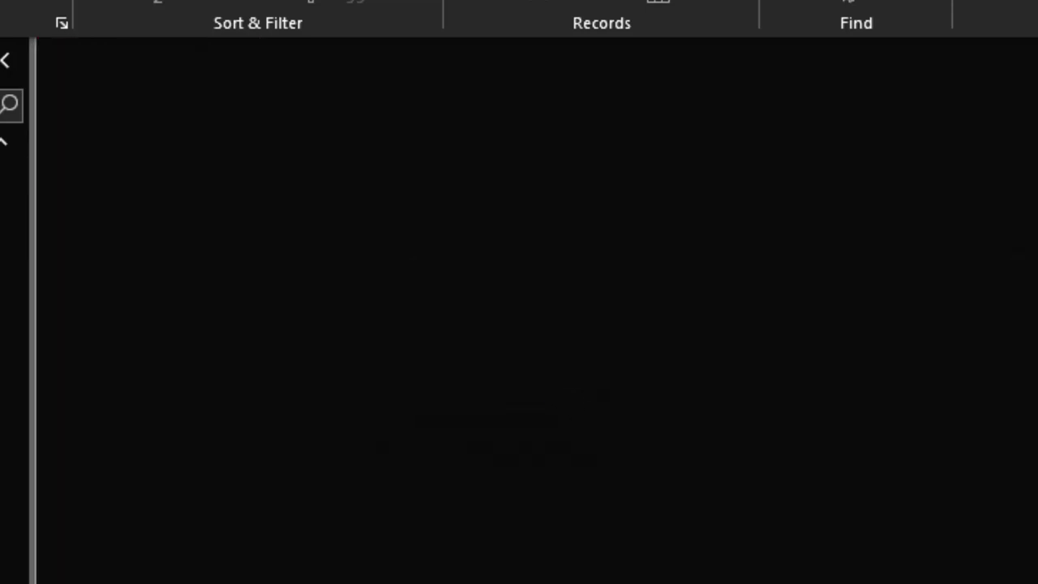
pyautogui.click(147, 65)
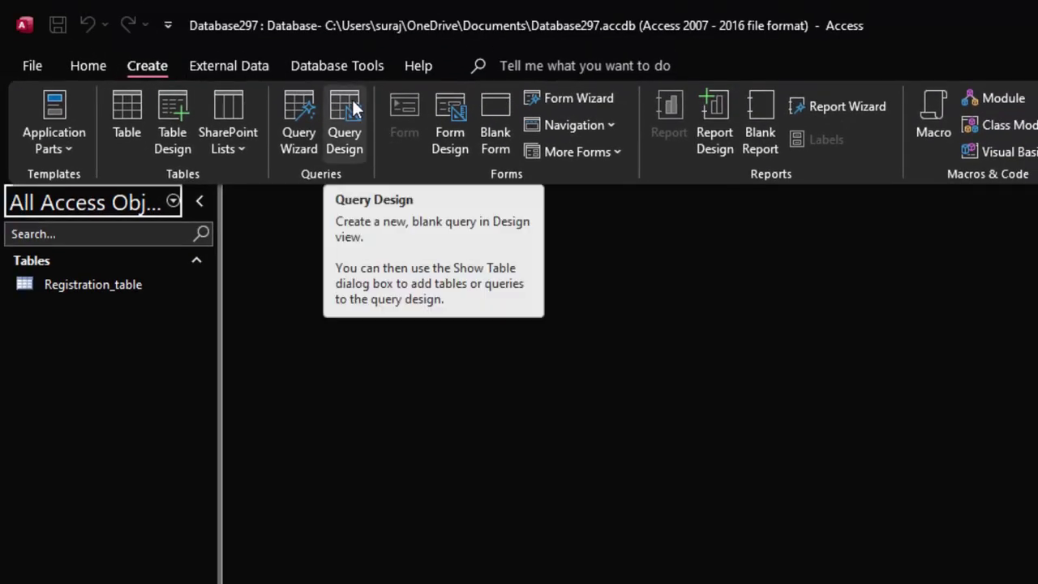
pyautogui.click(124, 104)
# Switch the new table to Design View, saving it as StudentR.
pyautogui.click(38, 113)
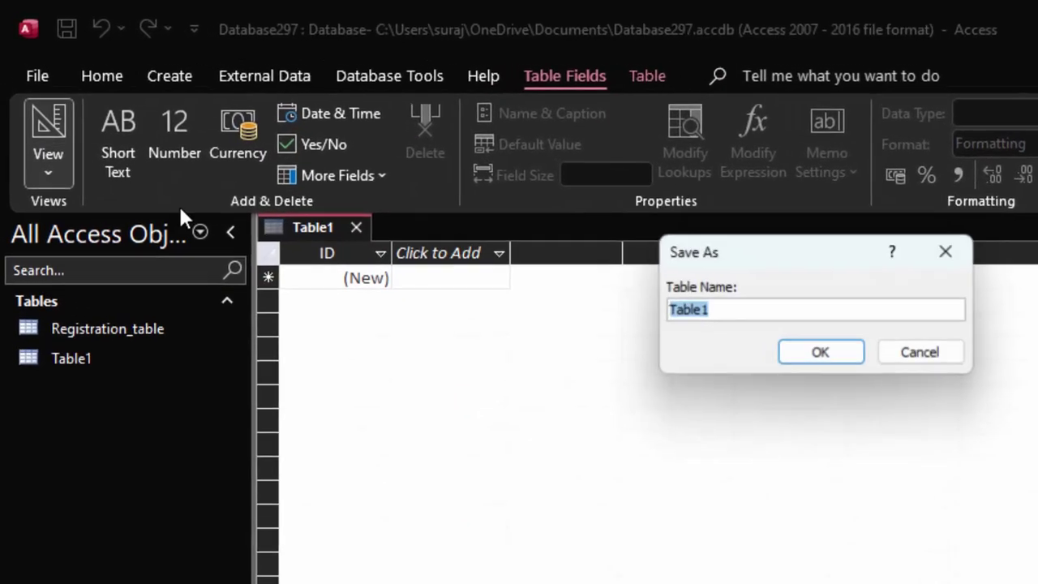
pyautogui.press('BackSpace')
pyautogui.write('S')
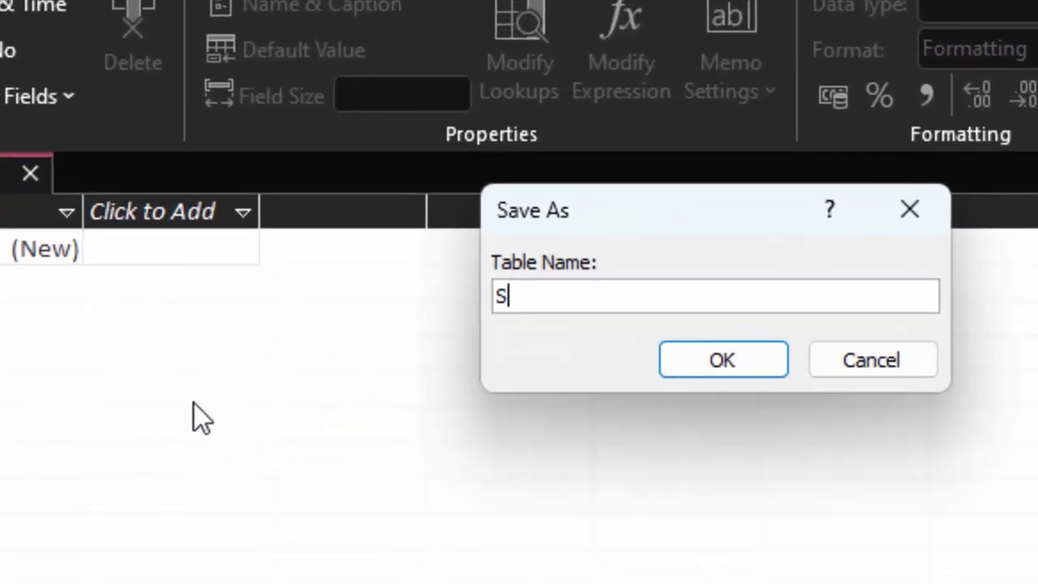
pyautogui.write('tudent')
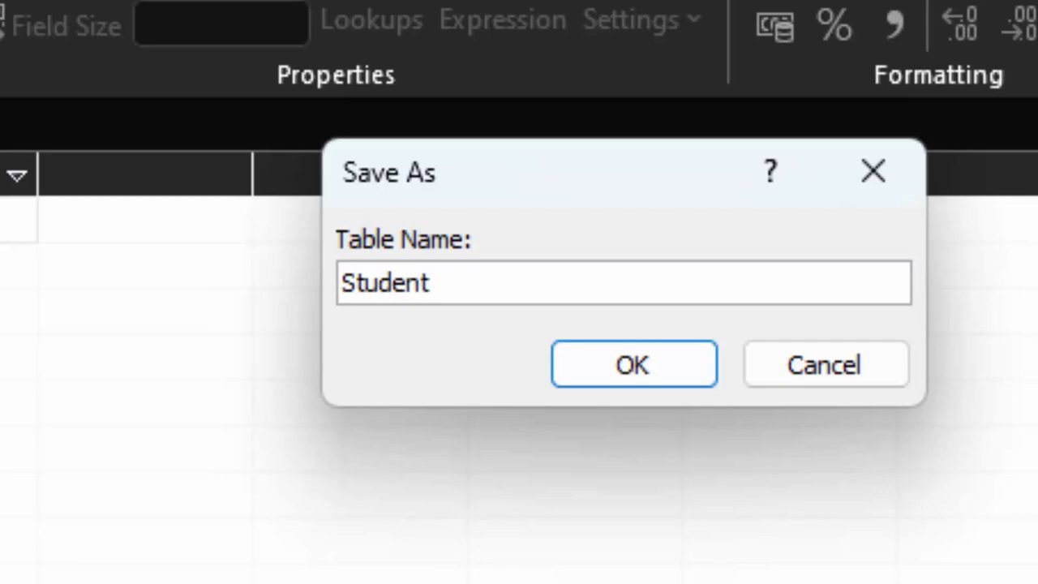
pyautogui.write('R')
pyautogui.press('BackSpace')
pyautogui.write('T')
pyautogui.press('BackSpace')
pyautogui.write('R')
pyautogui.press('Return')
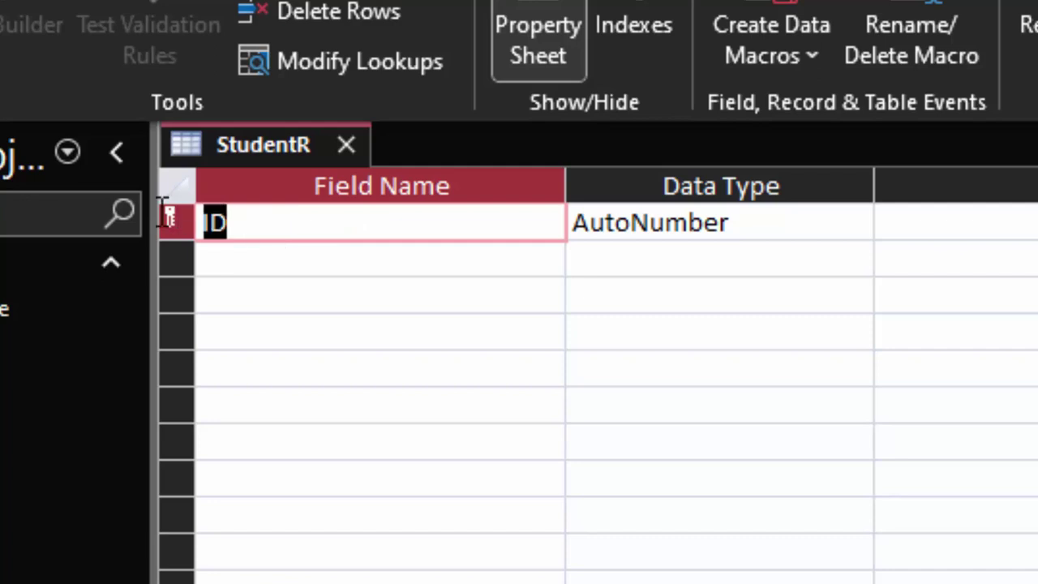
# Rename the key field to Roll_Number with Short Text data type.
pyautogui.press('BackSpace')
pyautogui.write('Ro')
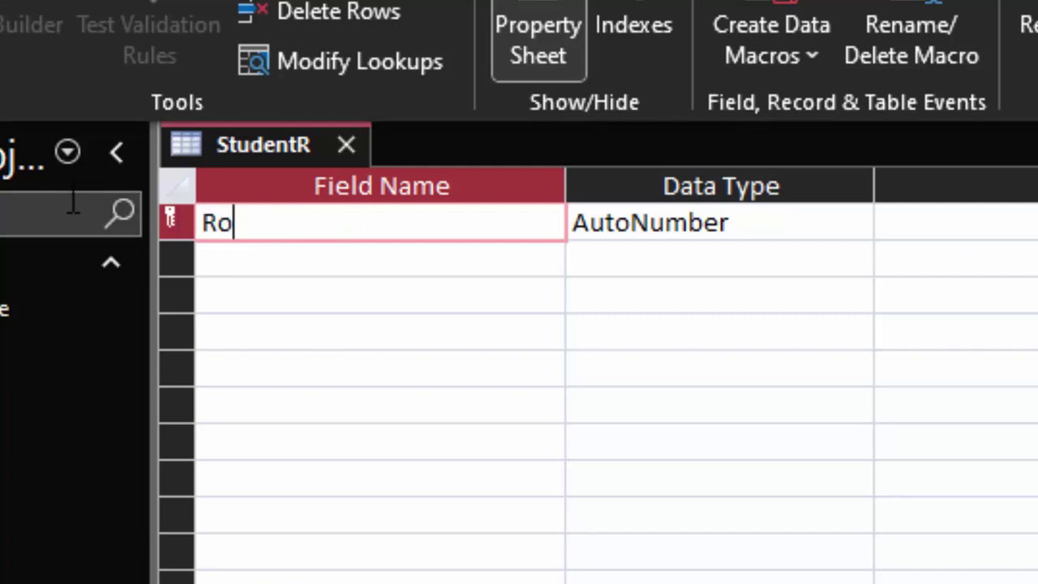
pyautogui.write('ll_')
pyautogui.write('Number')
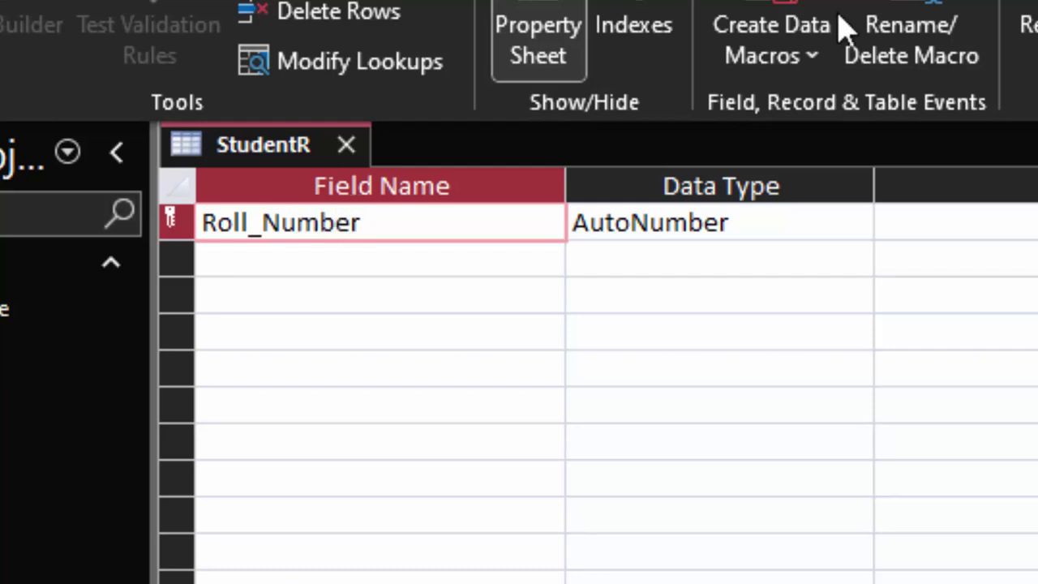
pyautogui.click(856, 224)
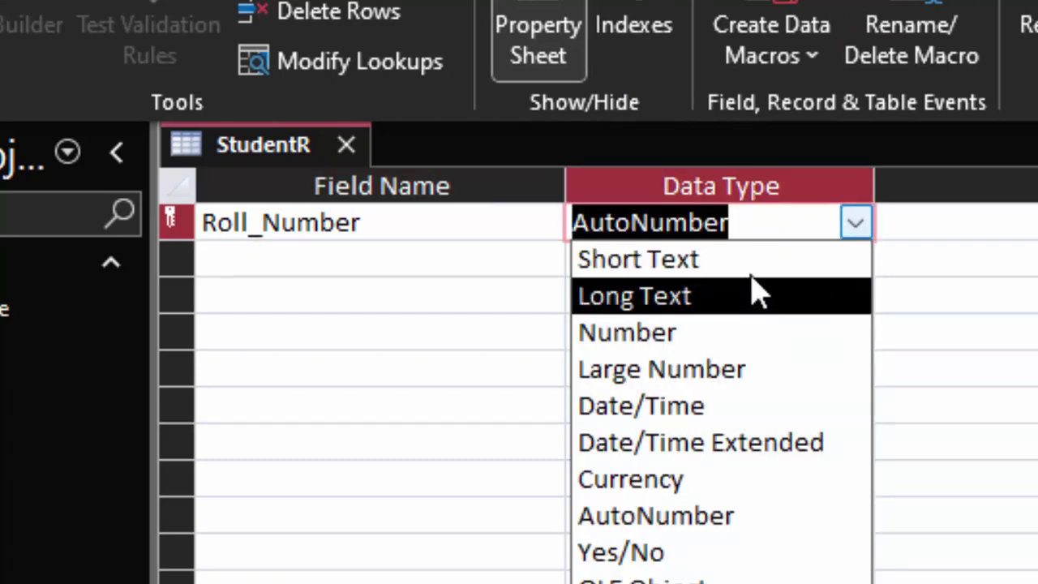
pyautogui.click(713, 260)
# Add a Registration_id field of Number data type.
pyautogui.click(286, 247)
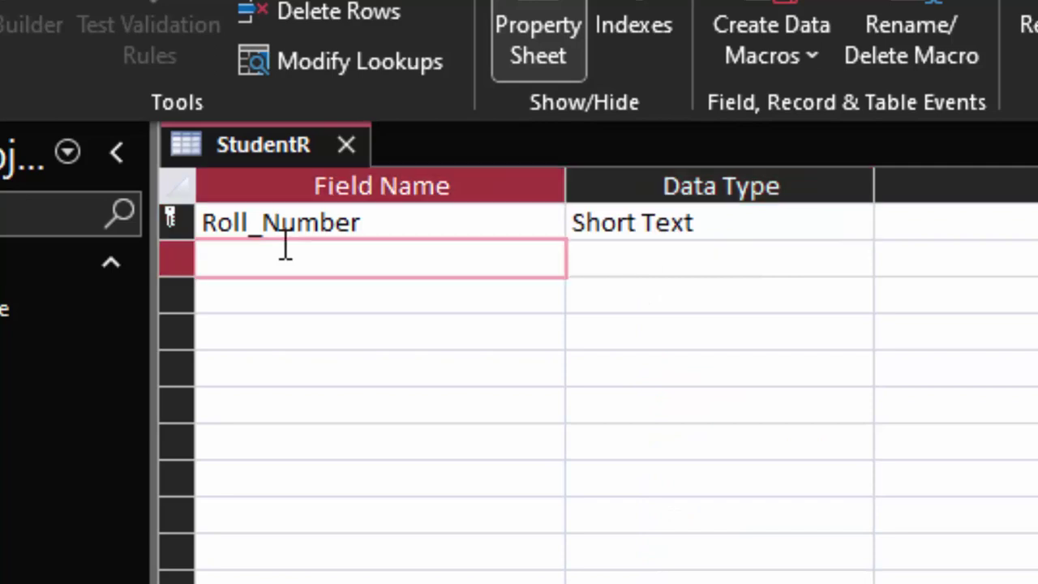
pyautogui.write('Re')
pyautogui.write('gistrat')
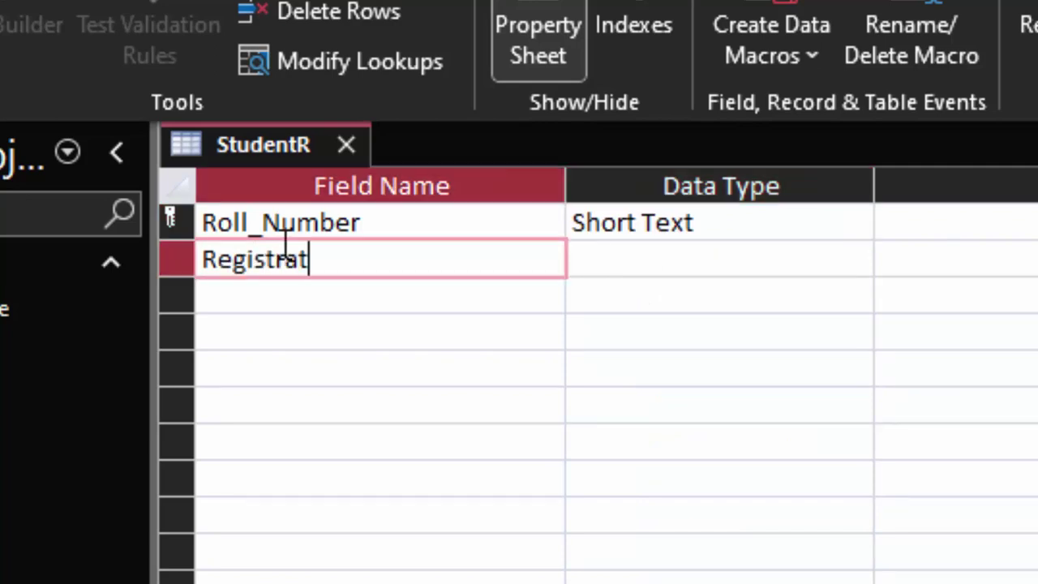
pyautogui.write('ion_id')
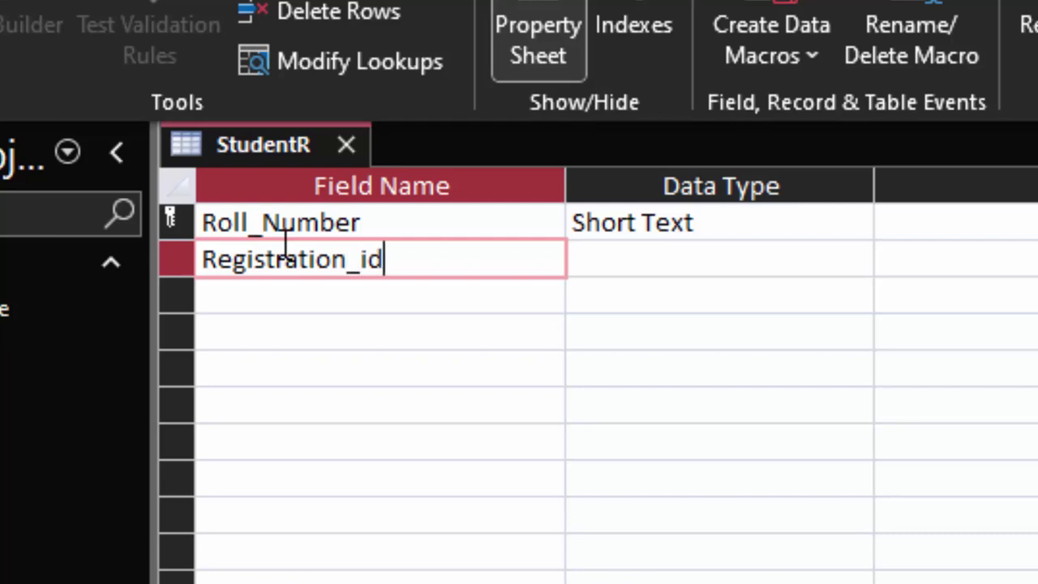
pyautogui.click(756, 252)
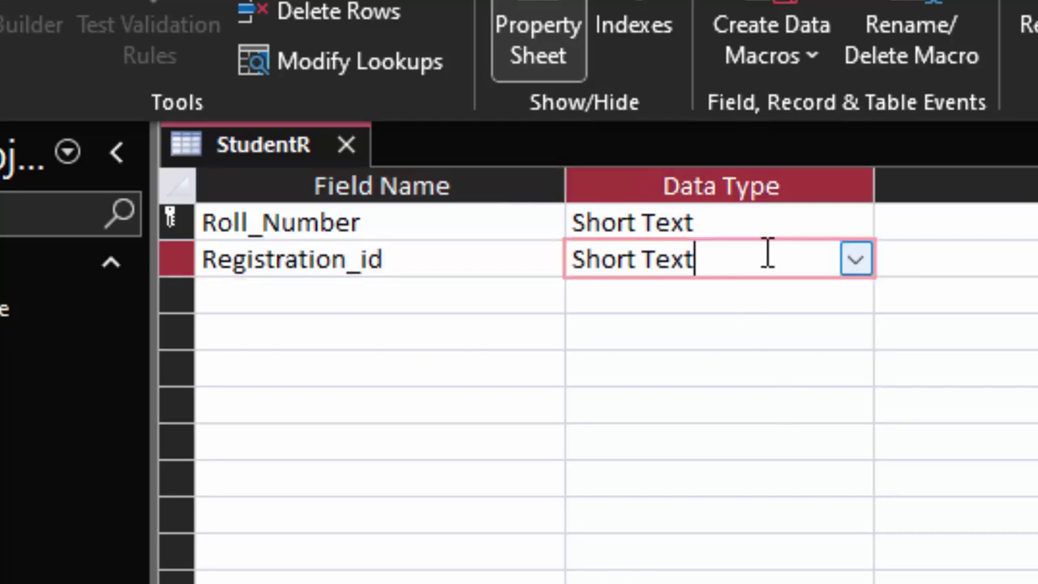
pyautogui.click(856, 260)
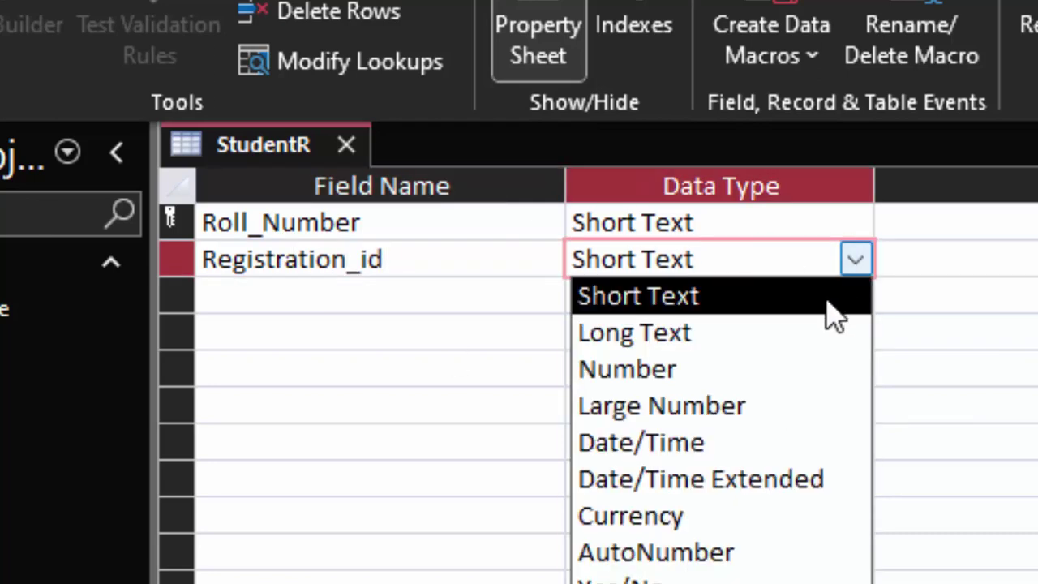
pyautogui.click(774, 374)
# Add a Name_of_Students field keeping the Short Text data type.
pyautogui.click(333, 311)
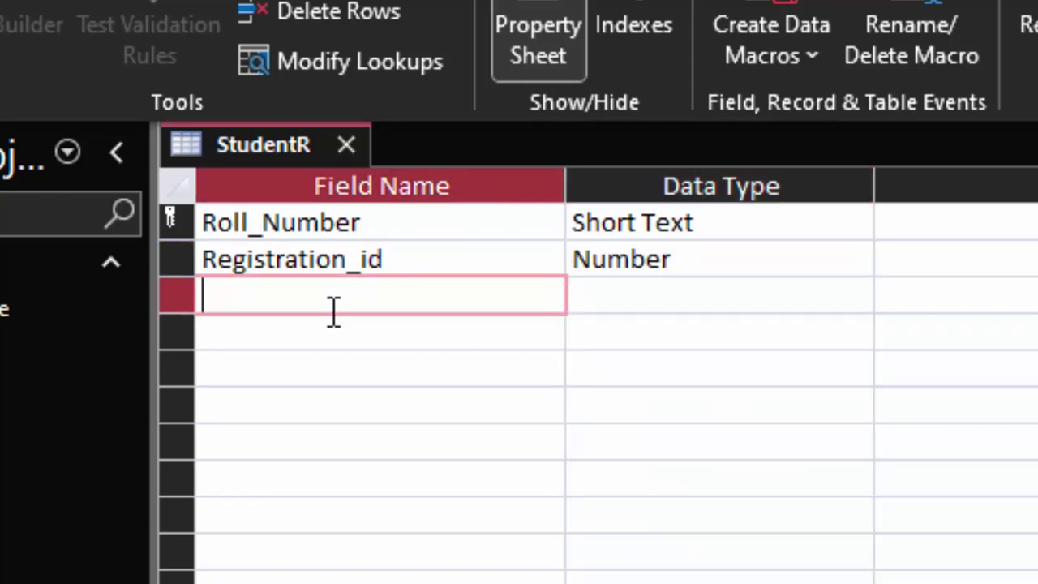
pyautogui.write('Name')
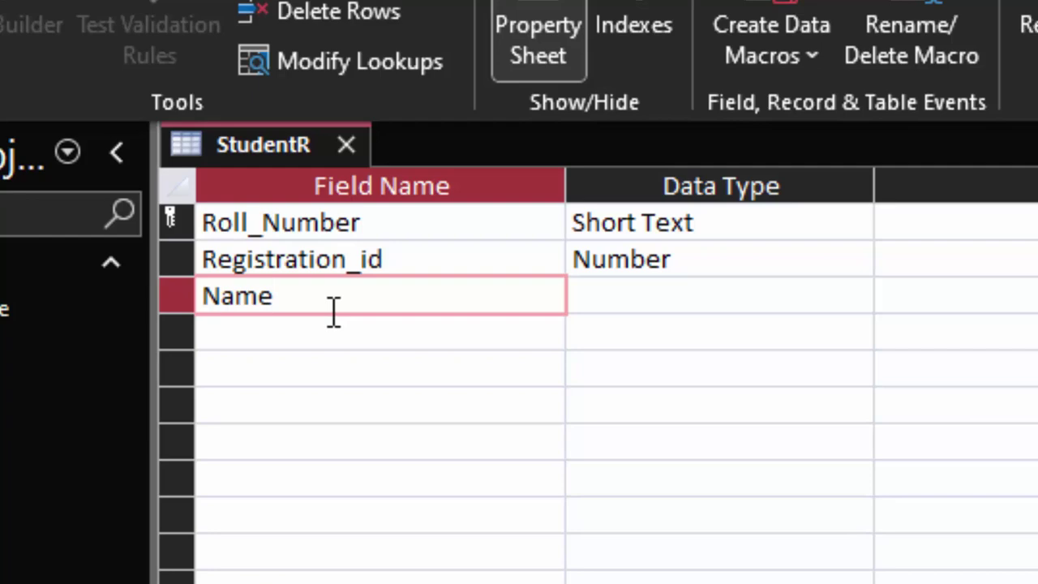
pyautogui.write('_of_S')
pyautogui.write('tudents')
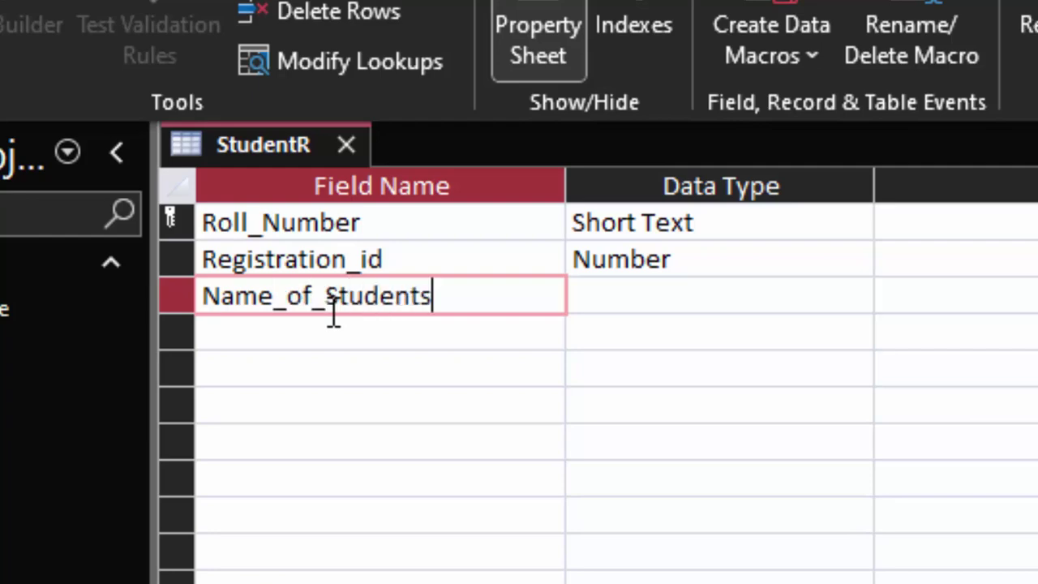
pyautogui.click(790, 296)
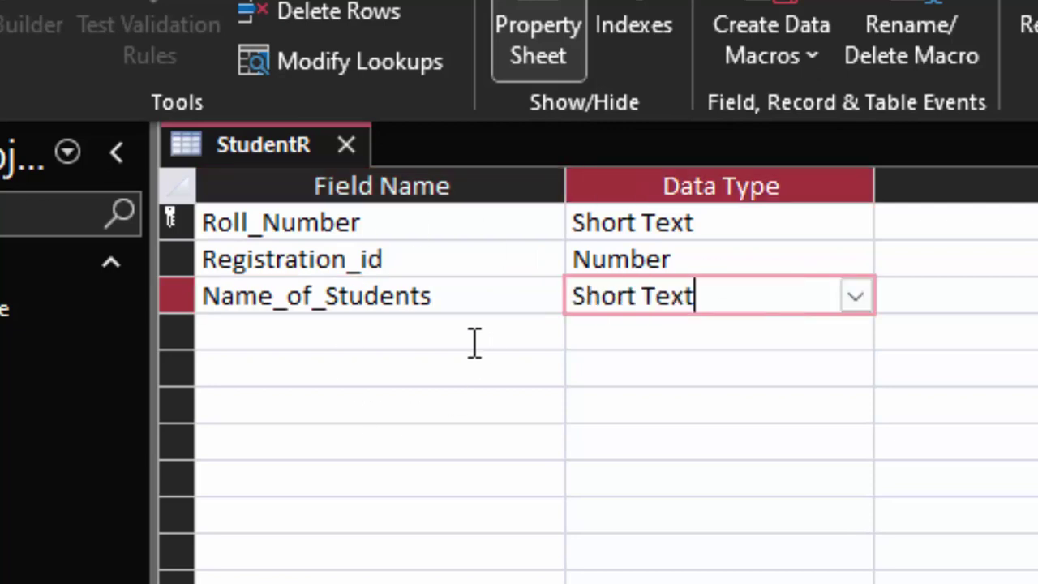
pyautogui.click(372, 334)
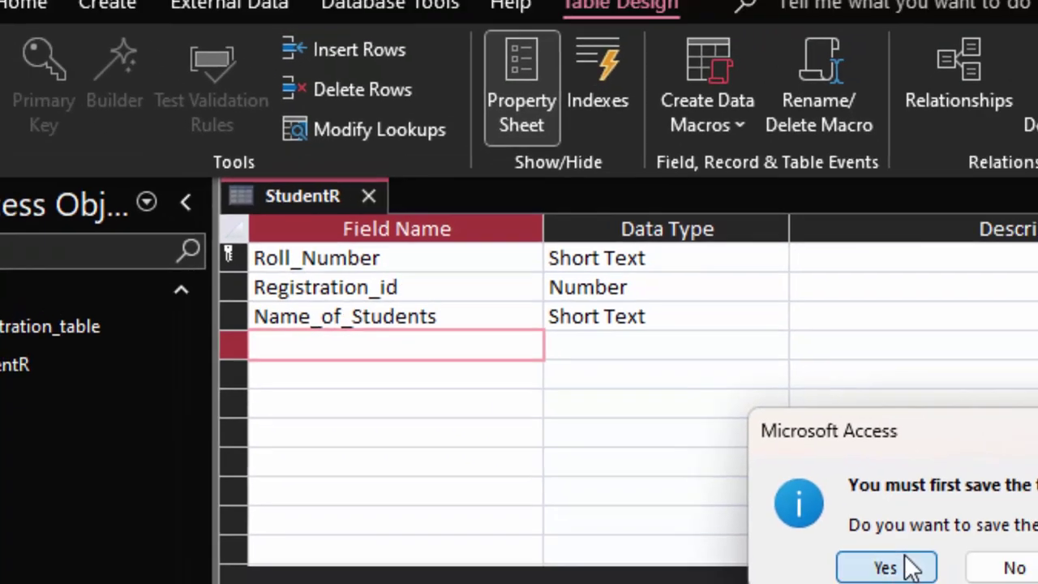
# Save StudentR, widen its columns and enter the first student with roll number and registration id 1.
pyautogui.click(904, 563)
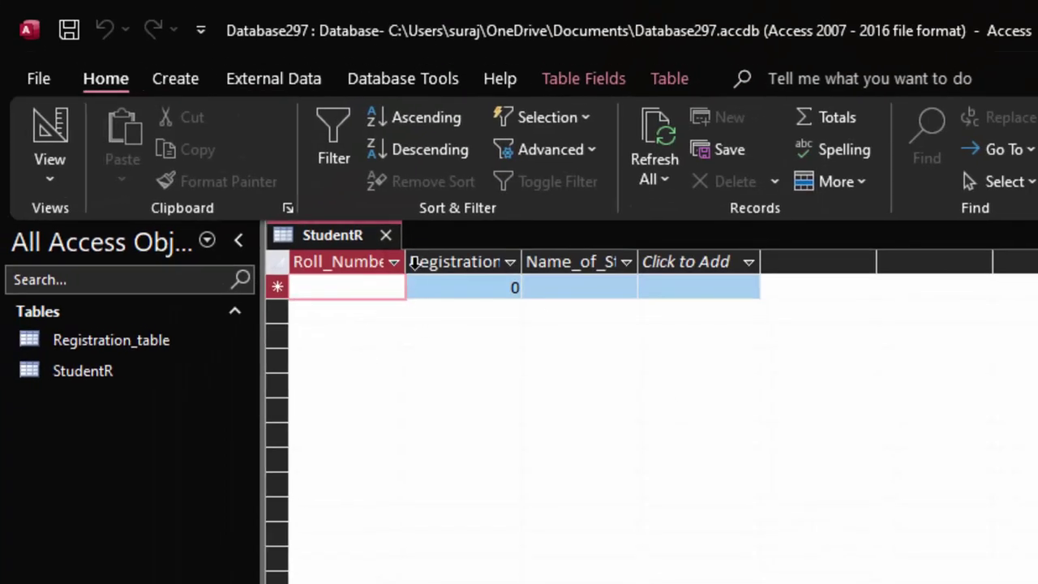
pyautogui.moveTo(405, 269); pyautogui.dragTo(452, 300)
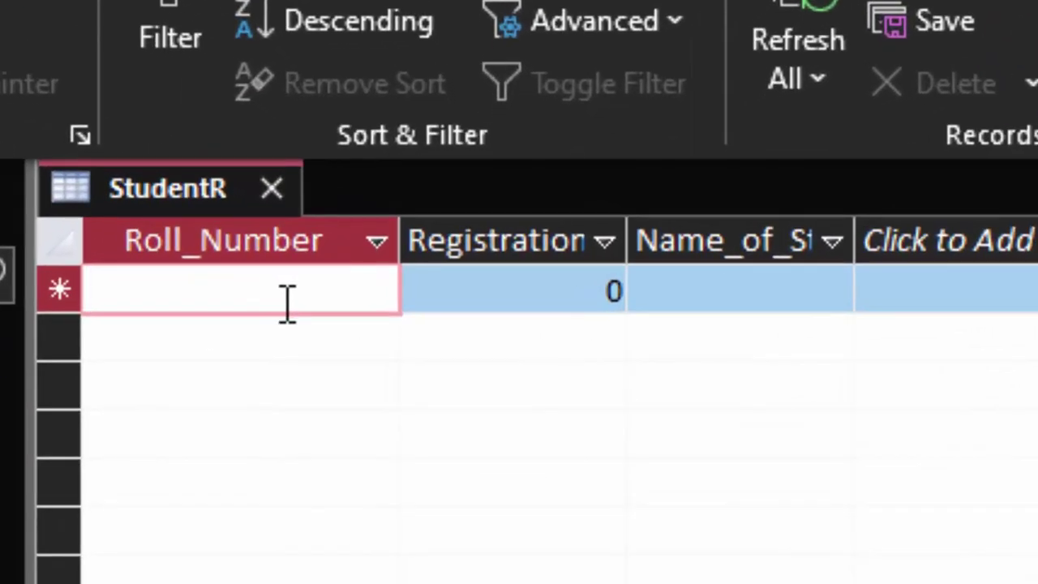
pyautogui.write('1')
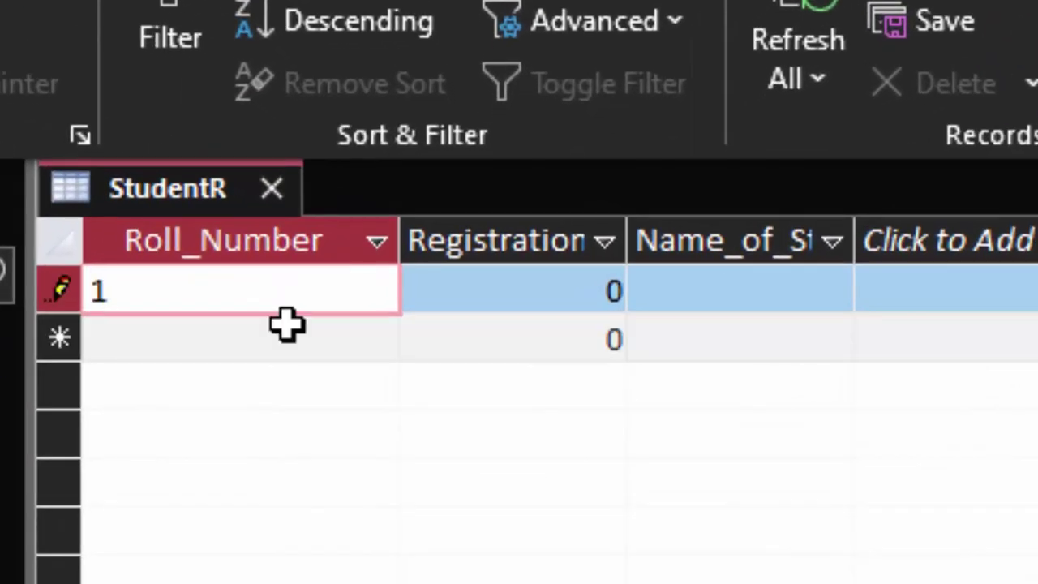
pyautogui.press('Tab')
pyautogui.write('1')
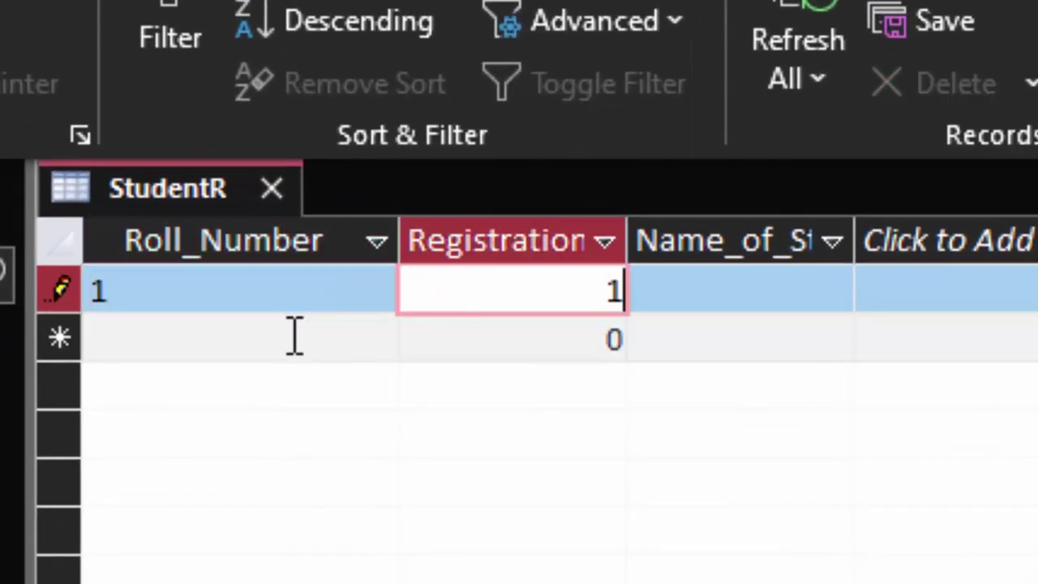
pyautogui.press('Tab')
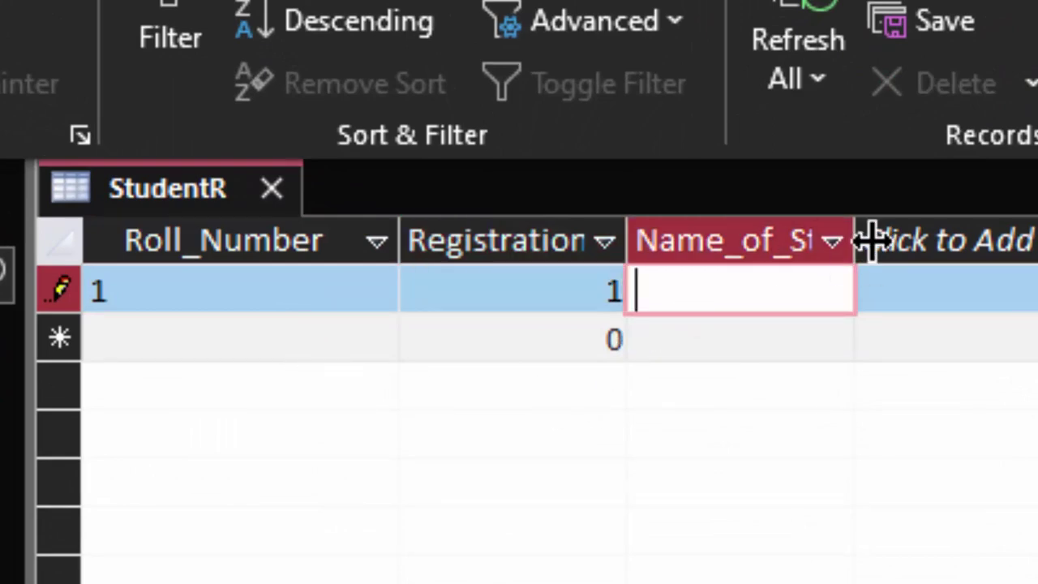
pyautogui.moveTo(860, 240); pyautogui.dragTo(988, 454)
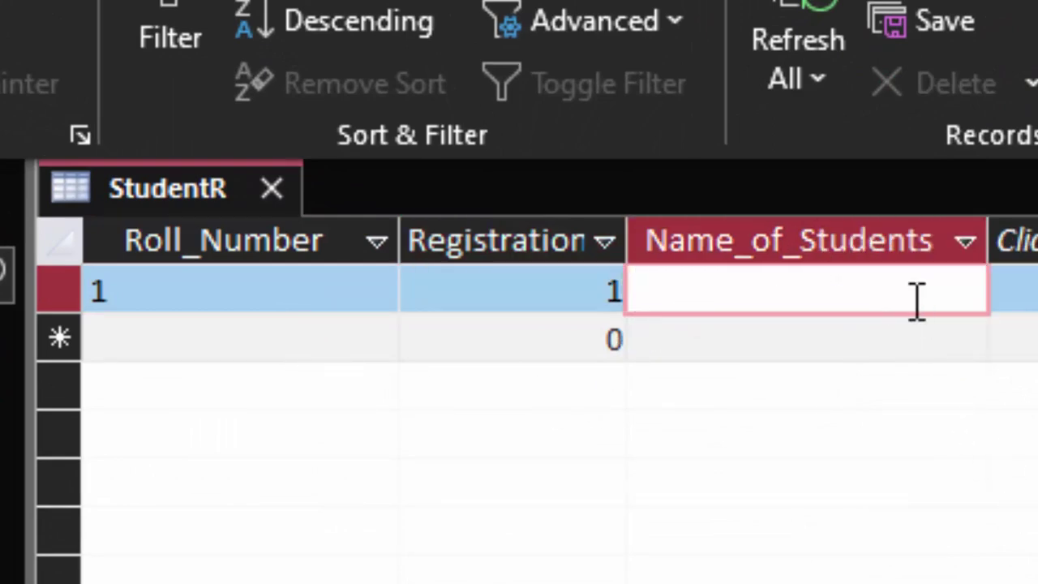
pyautogui.write('Ram')
pyautogui.press('Tab')
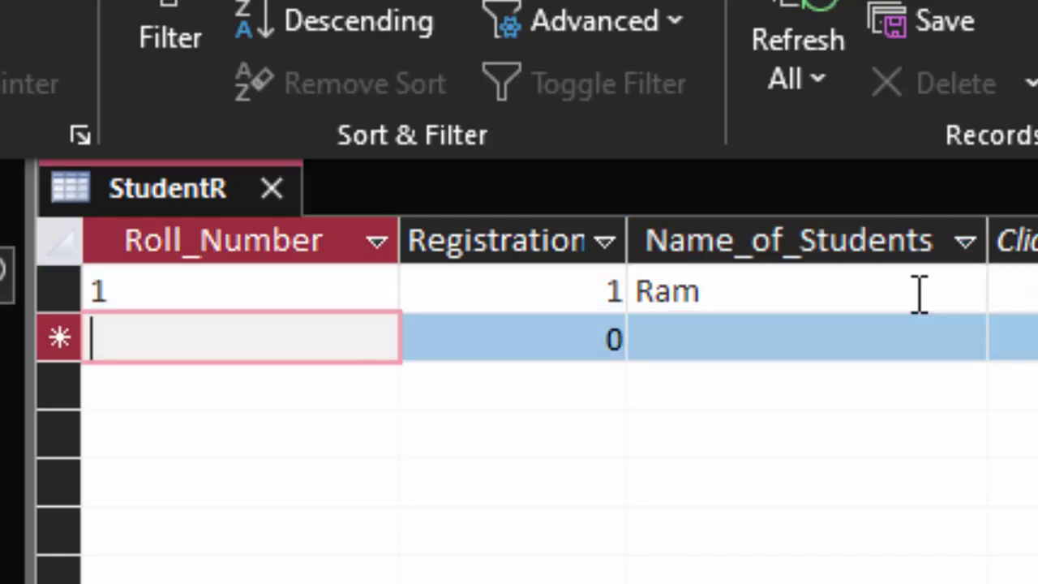
# Enter the second student with roll number and registration id 2 and their name.
pyautogui.write('1')
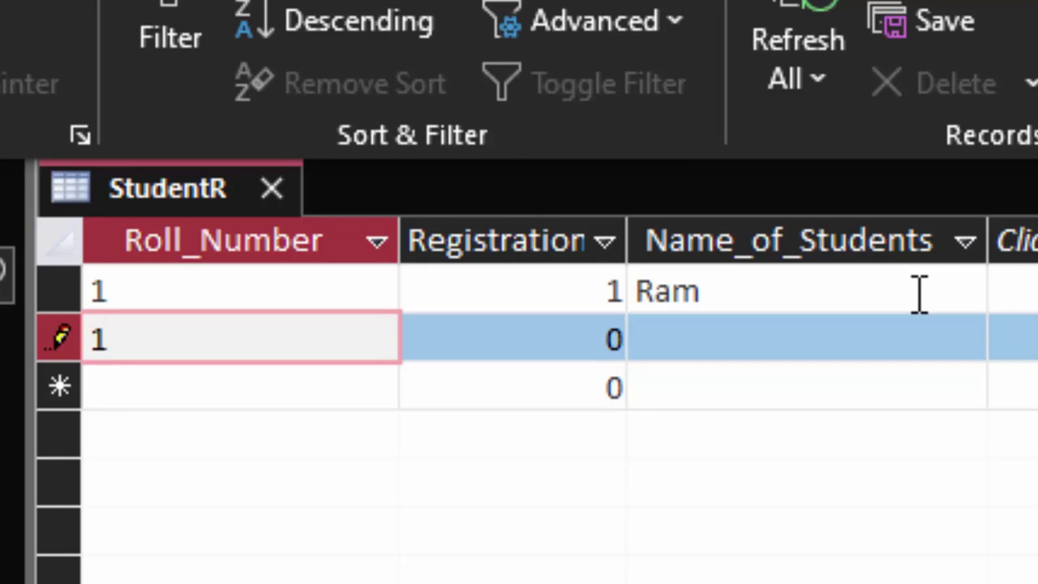
pyautogui.press('BackSpace')
pyautogui.write('2')
pyautogui.press('Tab')
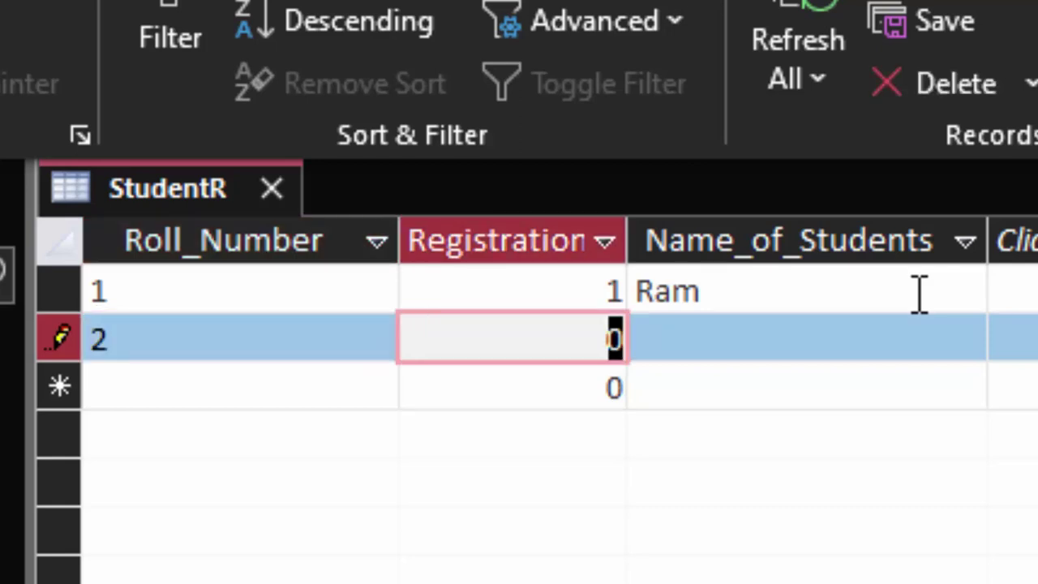
pyautogui.press('BackSpace')
pyautogui.write('2')
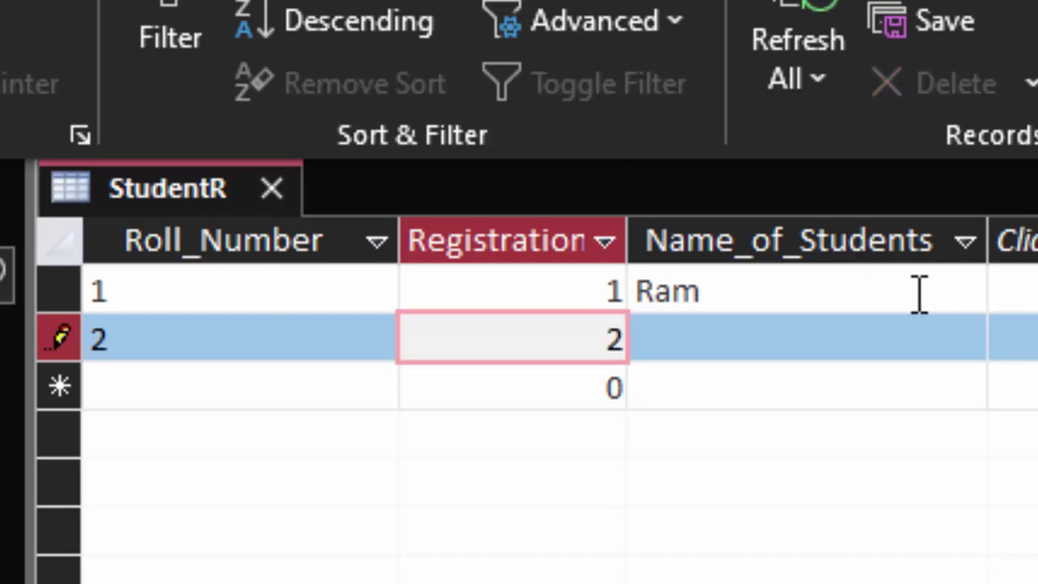
pyautogui.press('Tab')
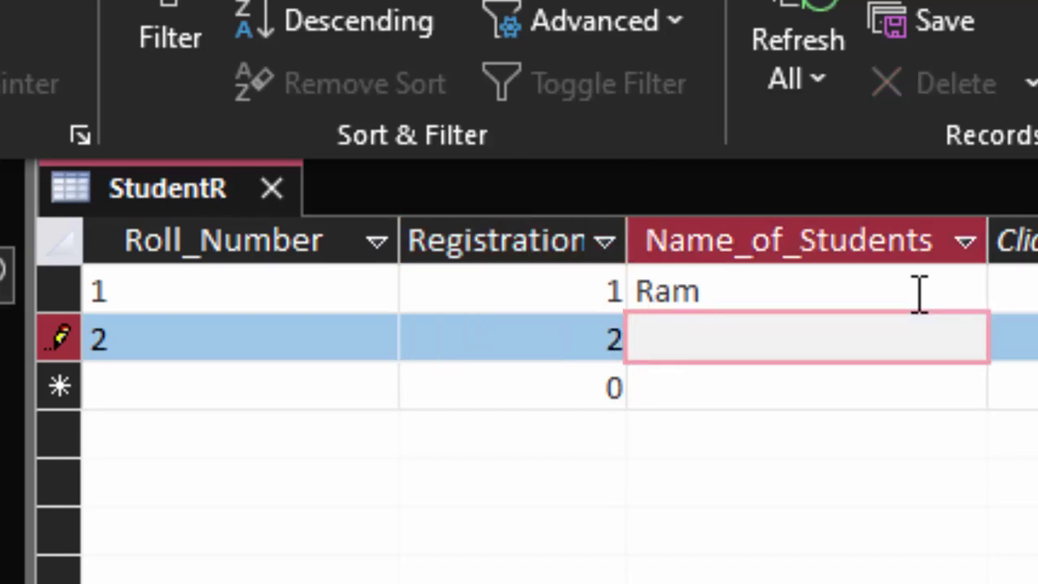
pyautogui.write('Heena')
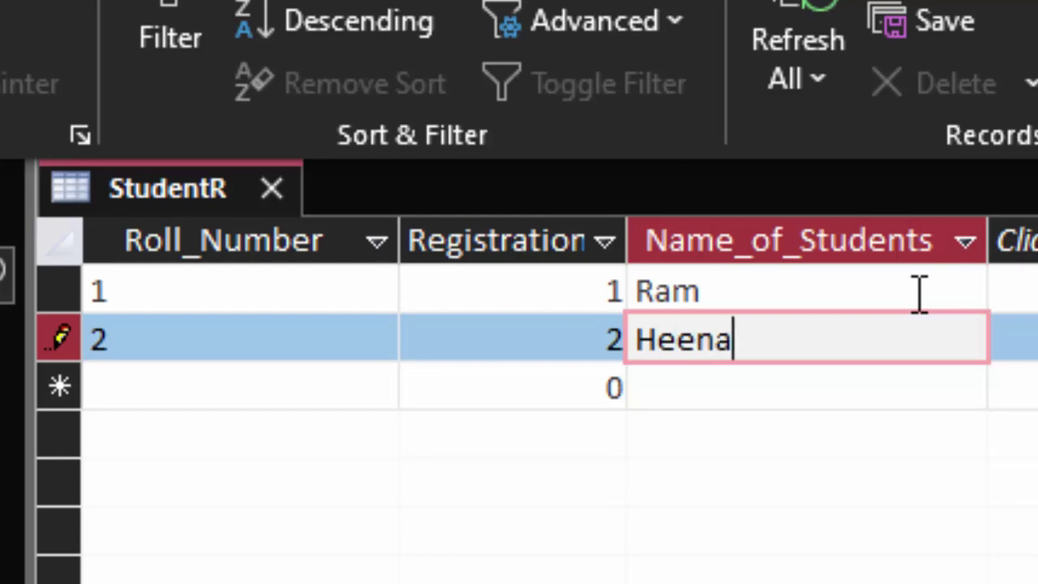
pyautogui.press('Tab')
# Enter the third student with roll number and registration id 3 and their name.
pyautogui.write('3')
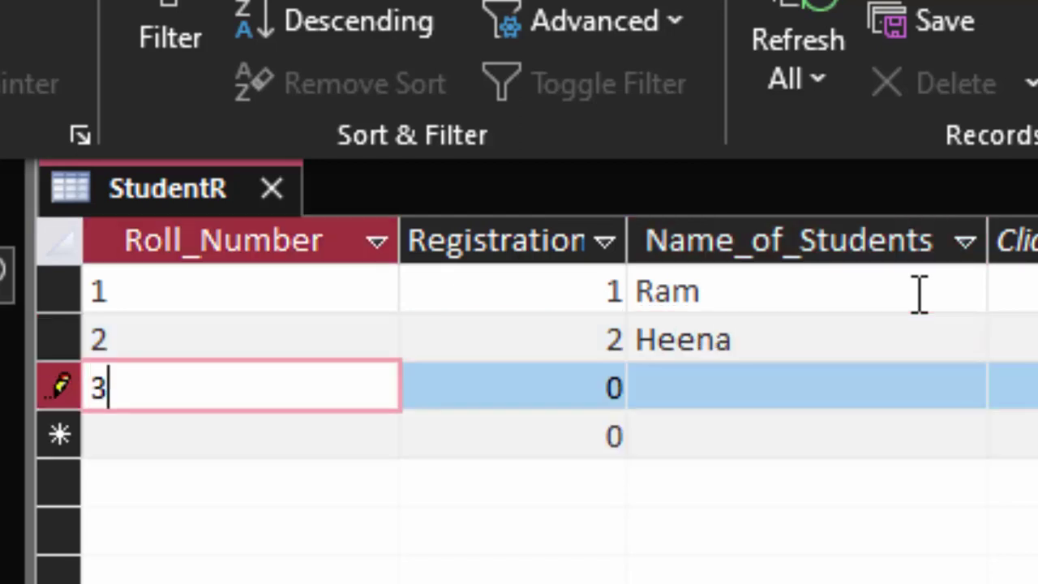
pyautogui.press('Tab')
pyautogui.write('3')
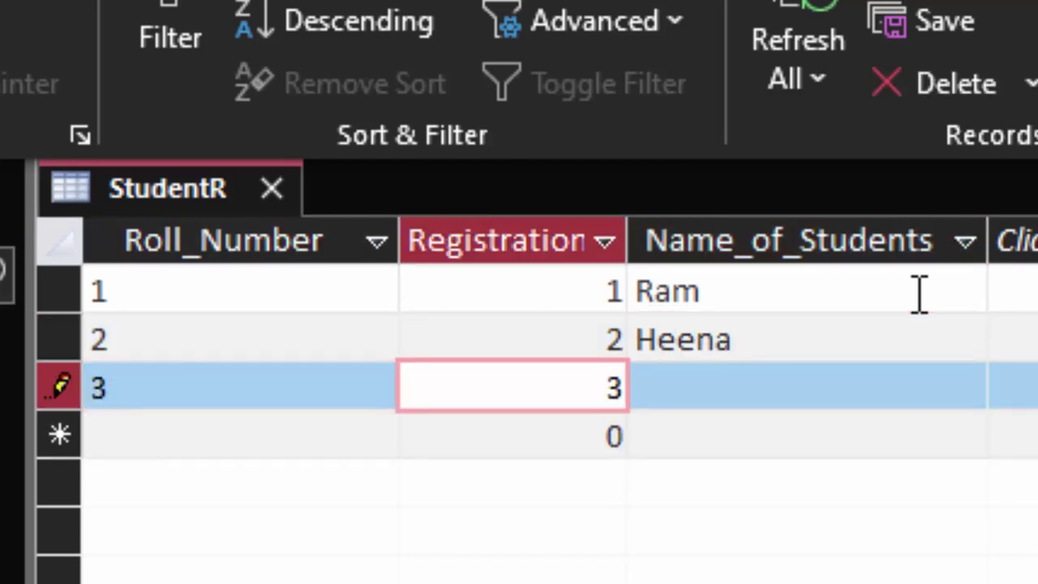
pyautogui.press('Tab')
pyautogui.write('S')
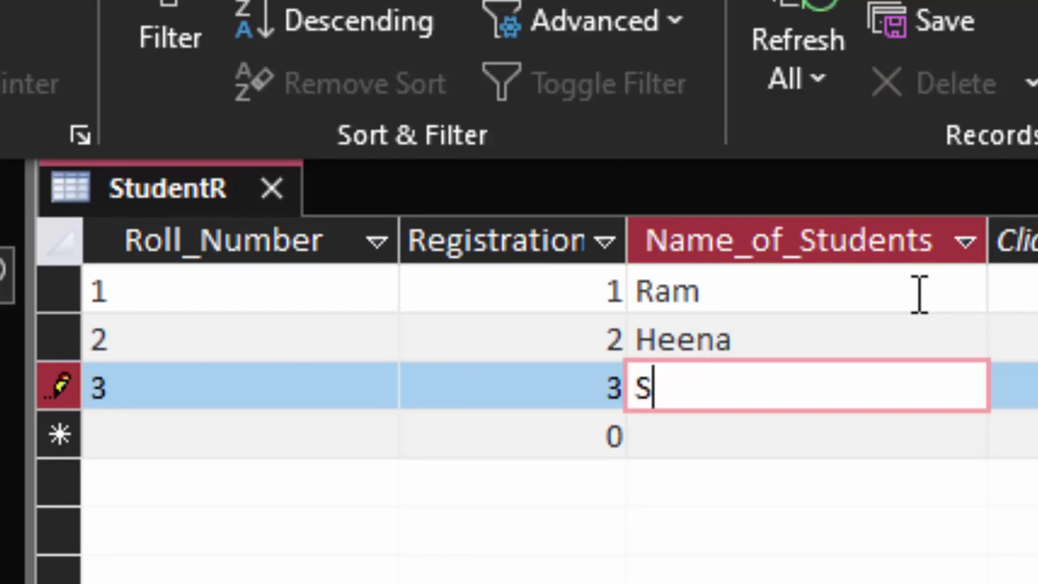
pyautogui.write('hyam')
pyautogui.press('Tab')
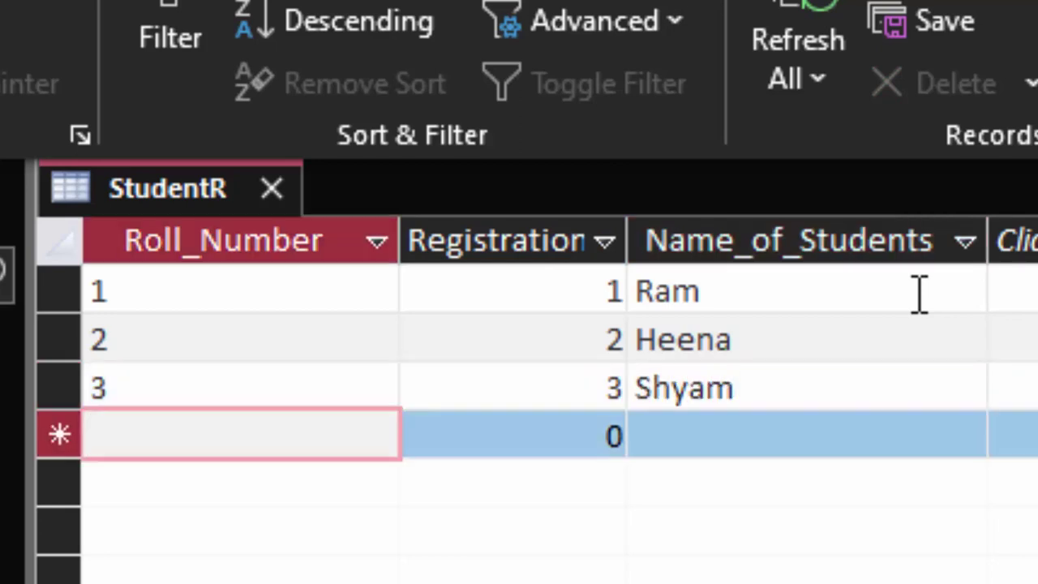
# Enter the fourth student with roll number and registration id 4, then close StudentR.
pyautogui.write('4')
pyautogui.press('Tab')
pyautogui.write('R')
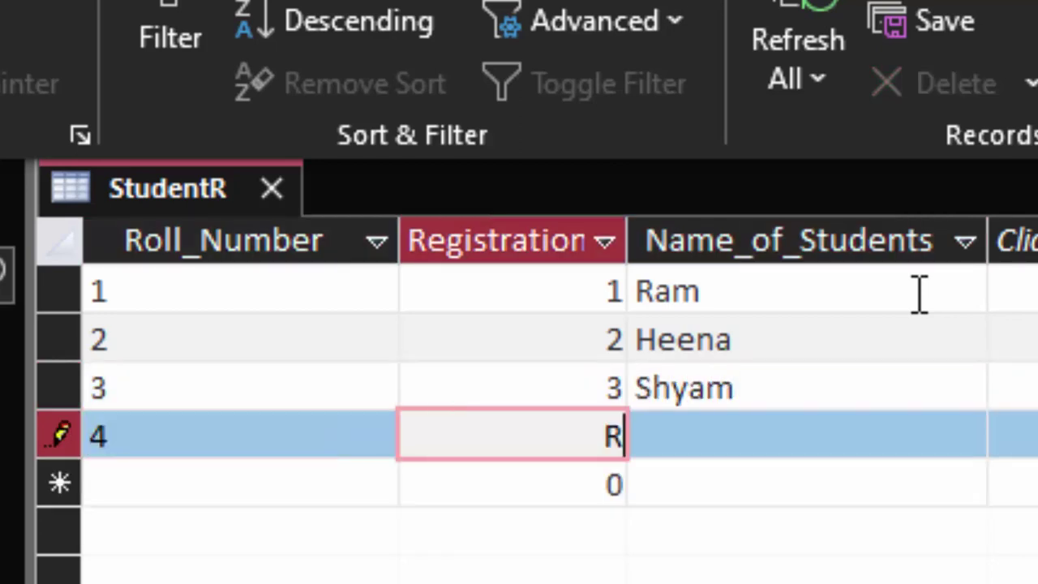
pyautogui.write('eeta')
pyautogui.press('BackSpace')
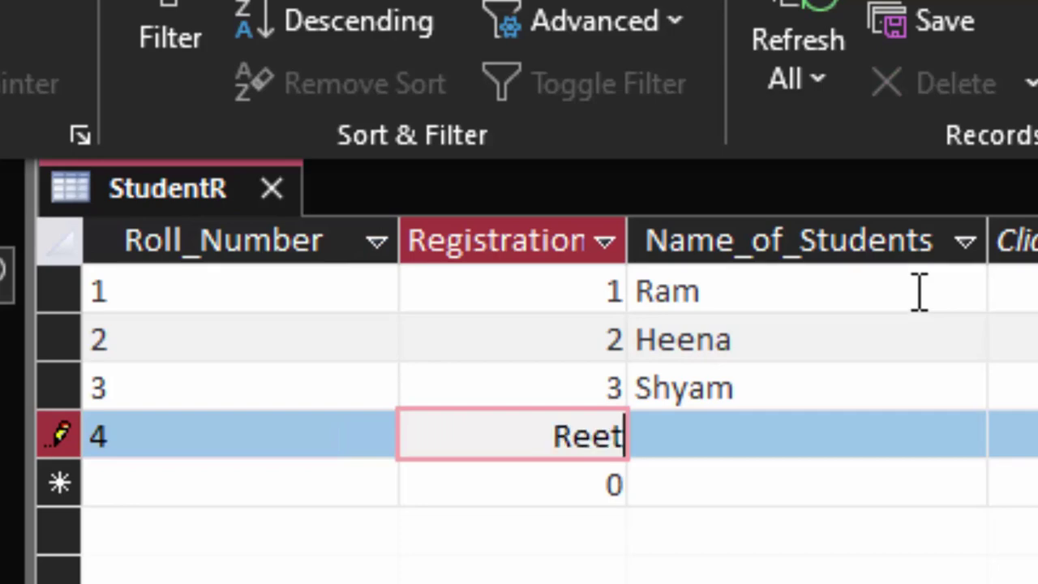
pyautogui.press('BackSpace')
pyautogui.press('BackSpace')
pyautogui.press('BackSpace')
pyautogui.press('BackSpace')
pyautogui.write('4')
pyautogui.press('Tab')
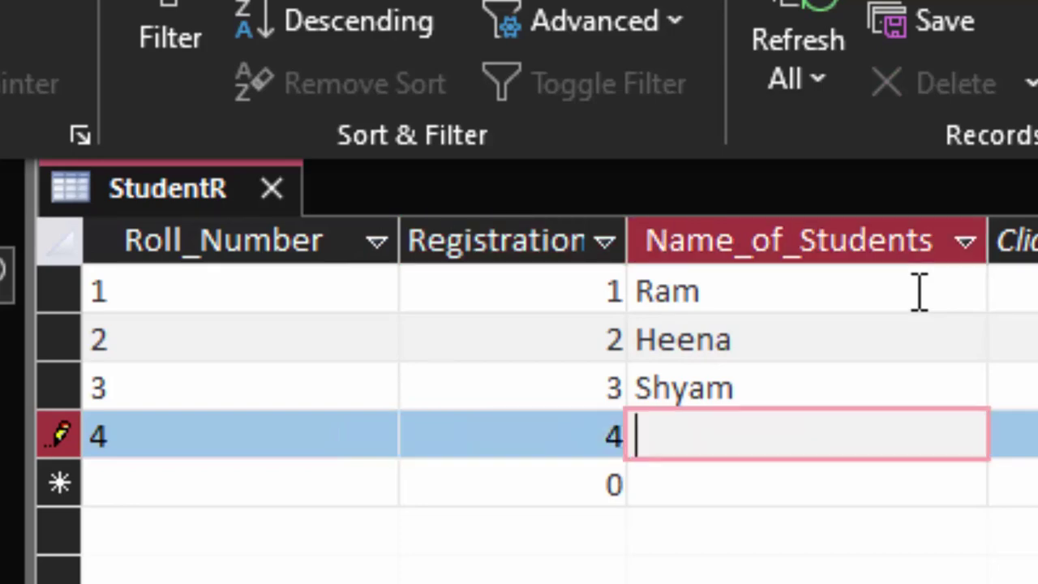
pyautogui.write('Reet')
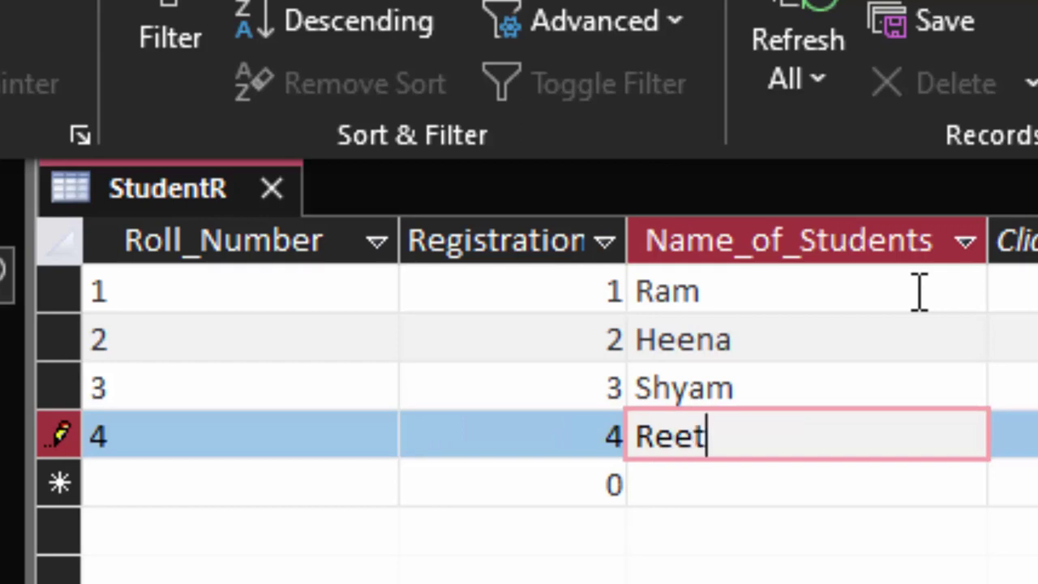
pyautogui.write('a')
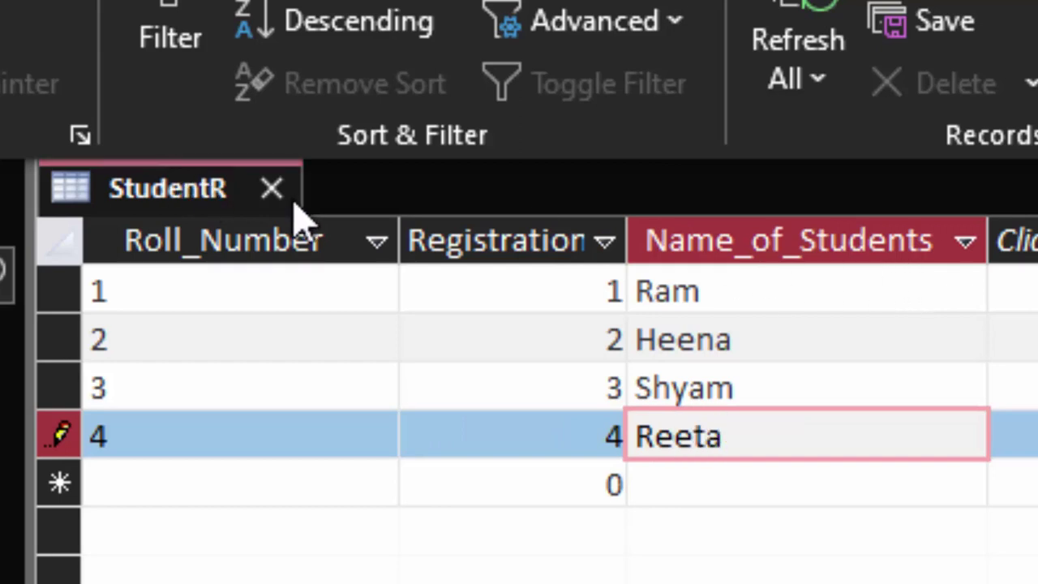
pyautogui.click(272, 188)
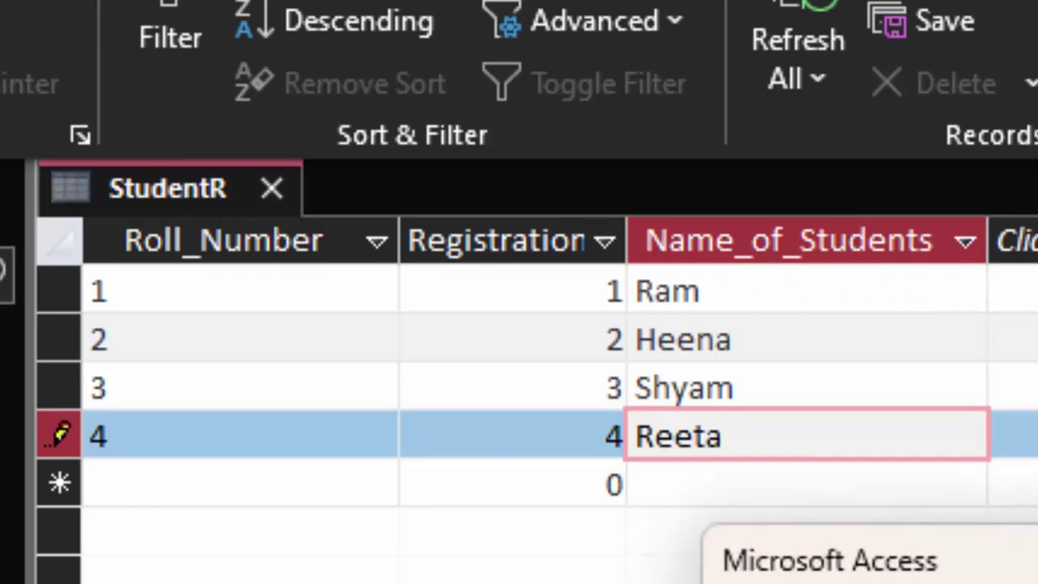
pyautogui.press('Return')
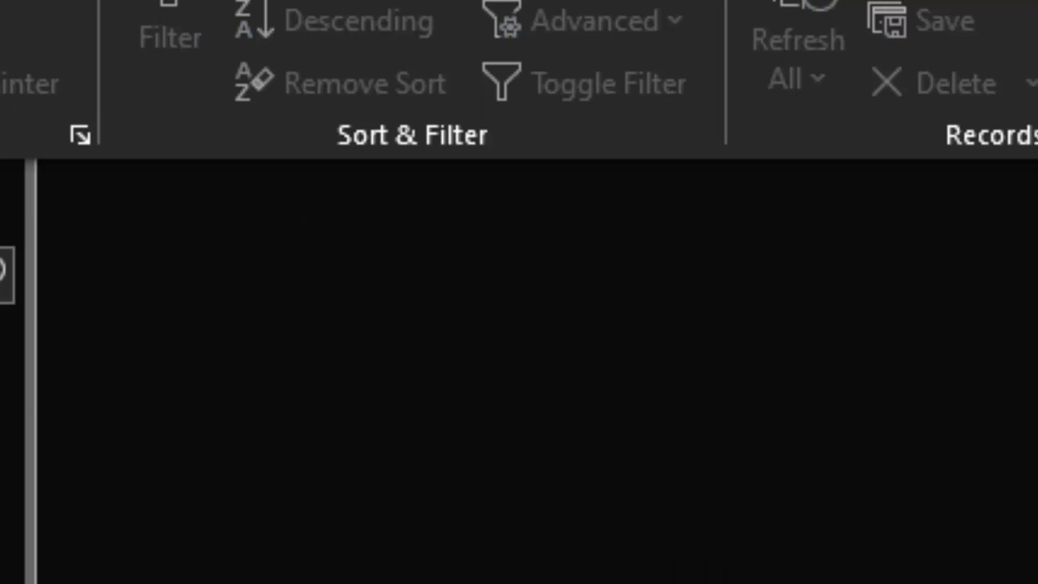
# Create a new blank table and save it as Unit_Test1 in Design View.
pyautogui.click(452, 106)
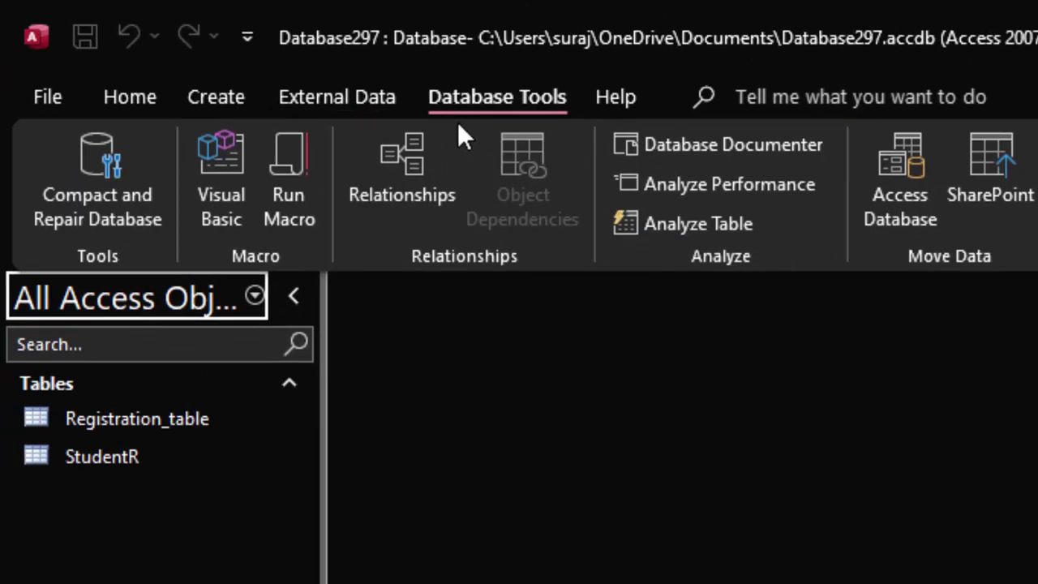
pyautogui.click(192, 103)
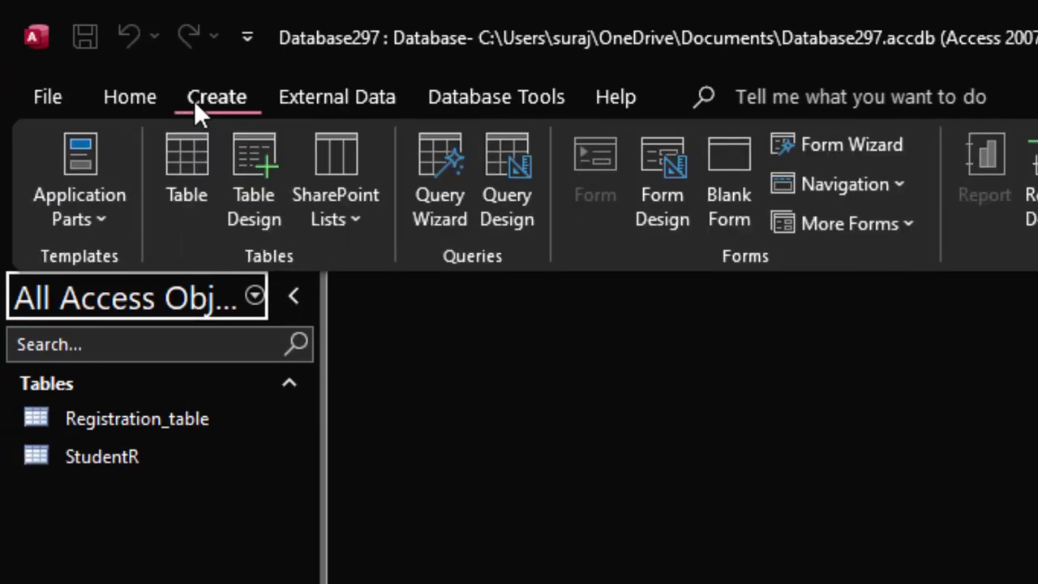
pyautogui.click(182, 158)
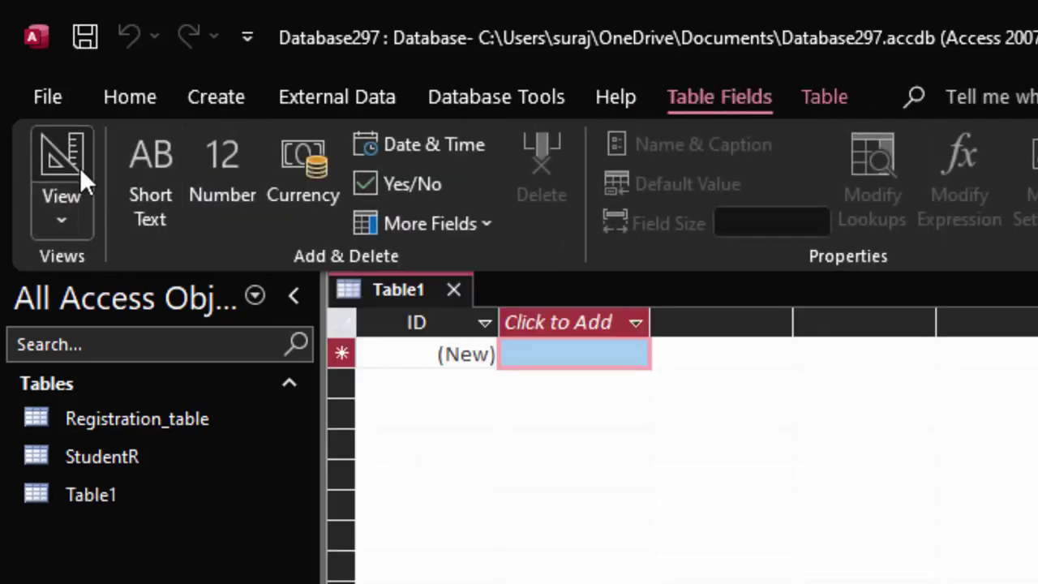
pyautogui.click(70, 174)
pyautogui.press('BackSpace')
pyautogui.write('Un')
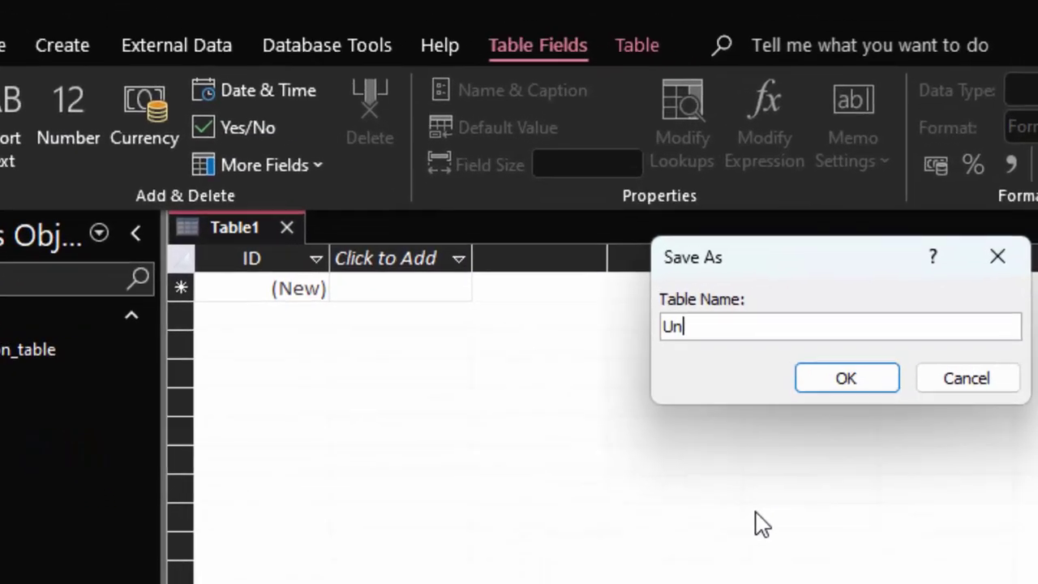
pyautogui.write('it_')
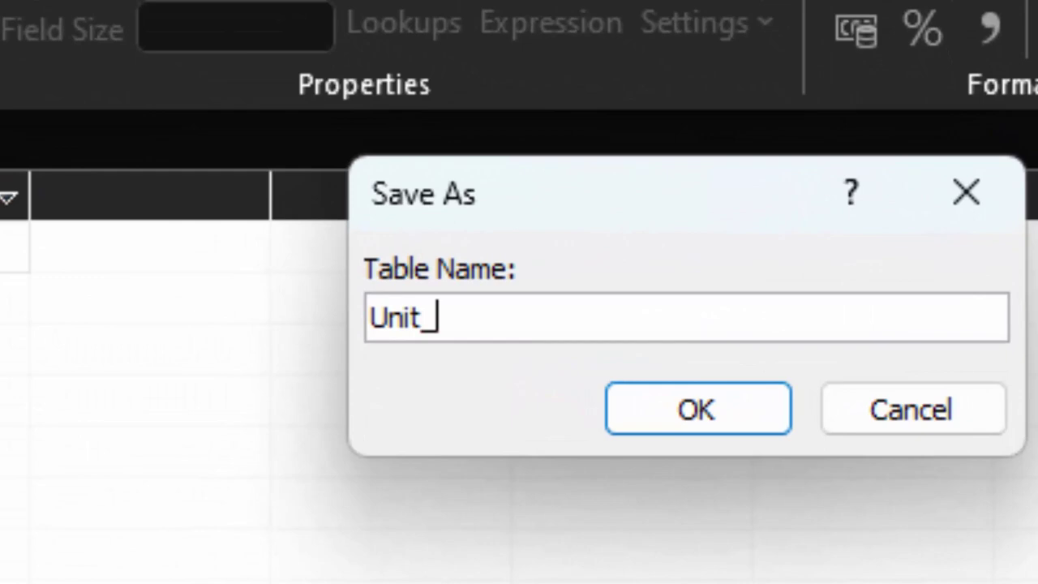
pyautogui.write('Test1')
pyautogui.press('Return')
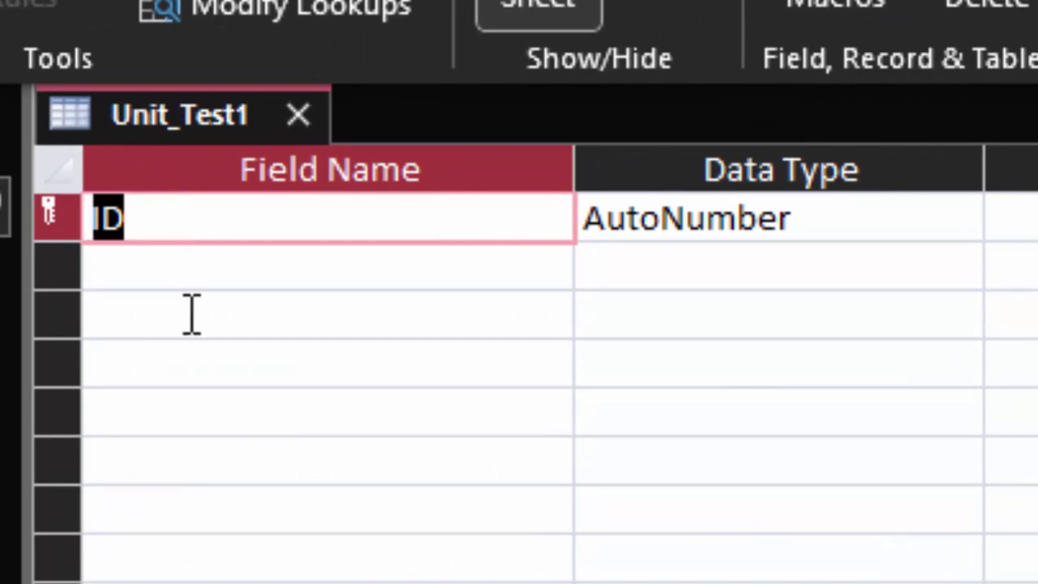
# Add a Roll_number field in the second row below ID.
pyautogui.click(256, 271)
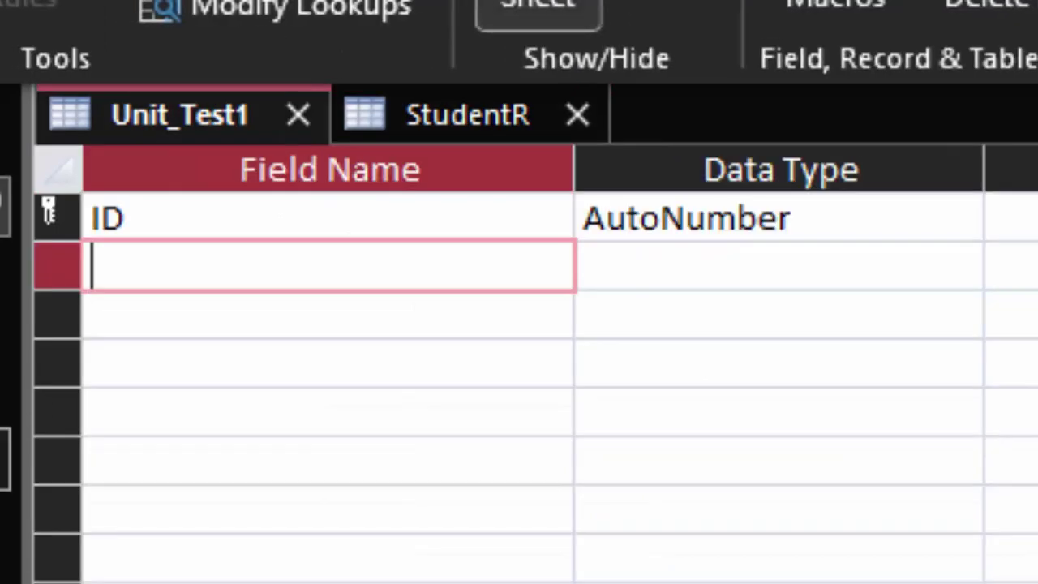
pyautogui.write('R')
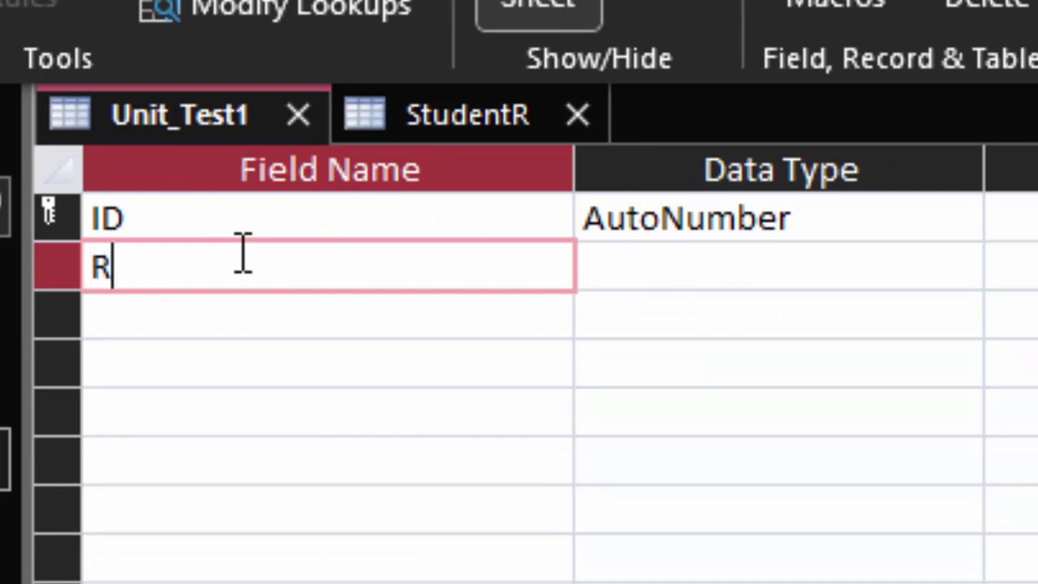
pyautogui.write('oll_')
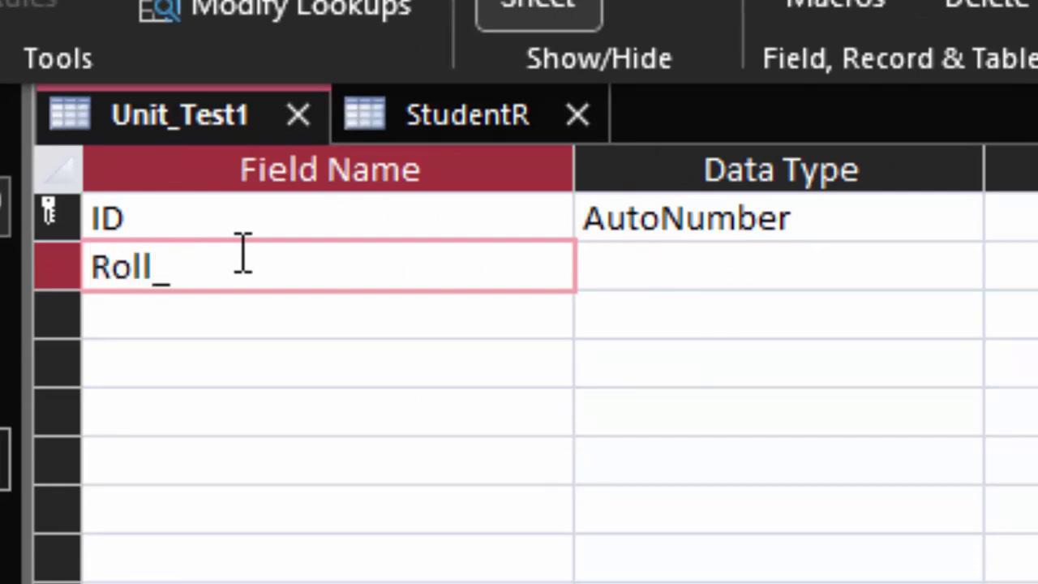
pyautogui.write('number')
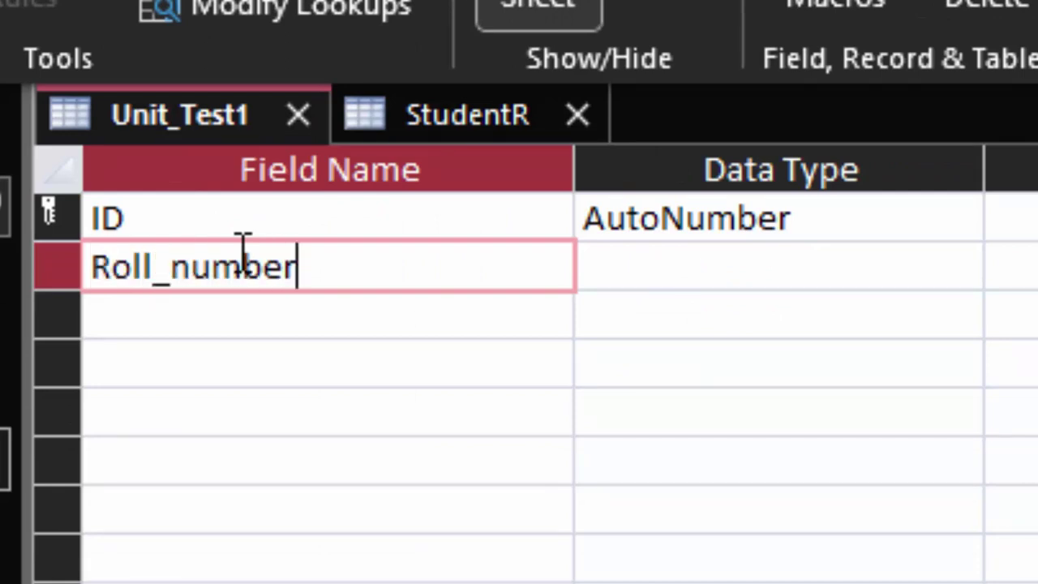
pyautogui.press('Tab')
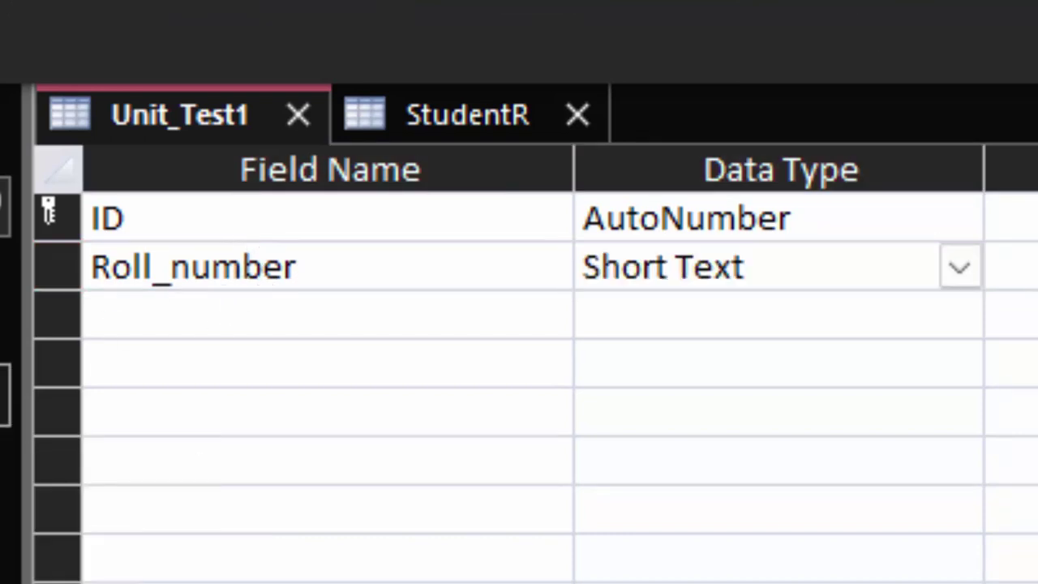
# Open StudentR to compare its records, then widen Unit_Test1's Roll_number column.
pyautogui.doubleClick(28, 523)
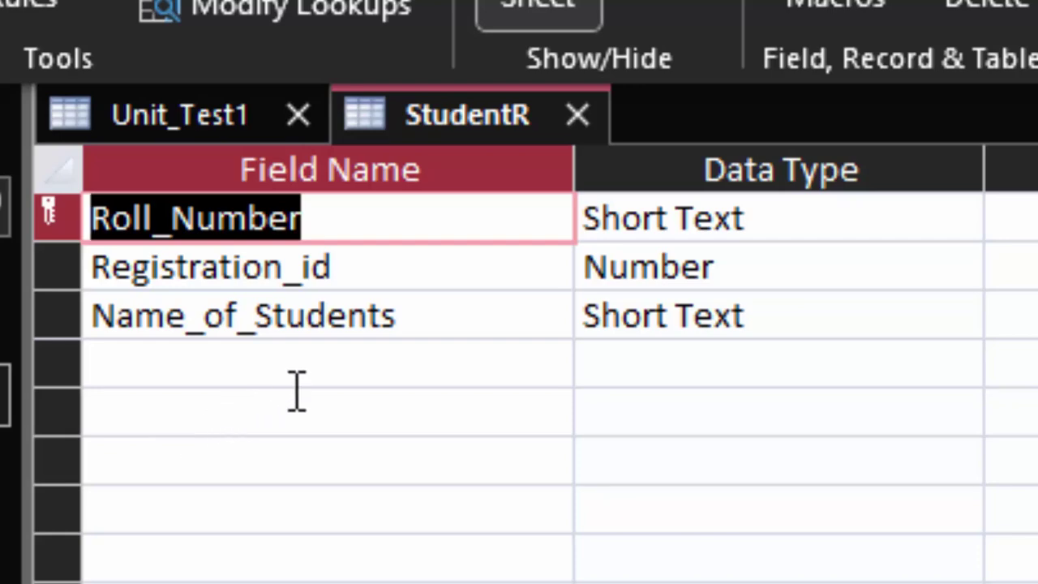
pyautogui.hotkey('ctrl', '.')
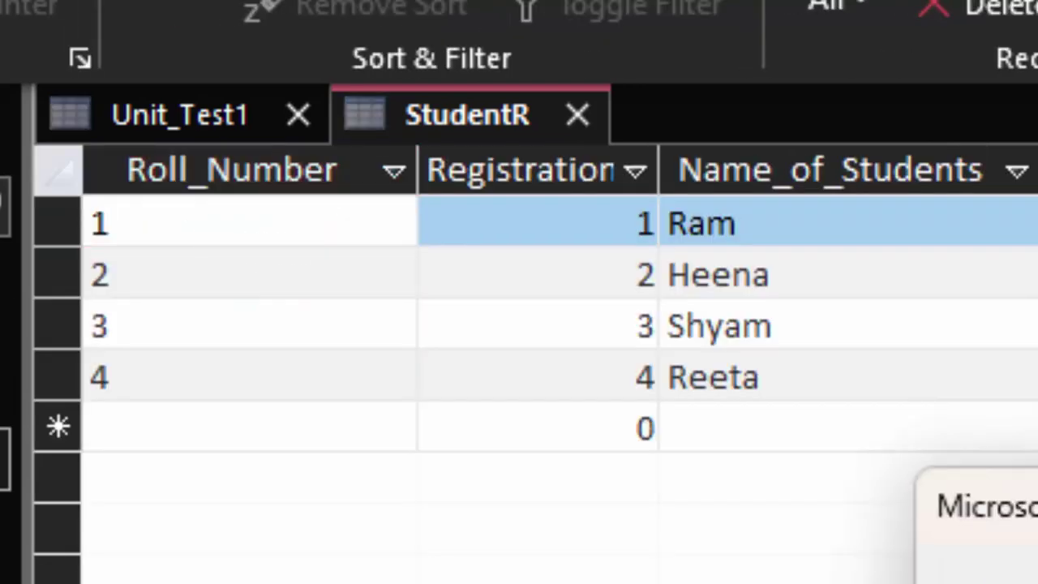
pyautogui.hotkey('ctrl', 'F6')
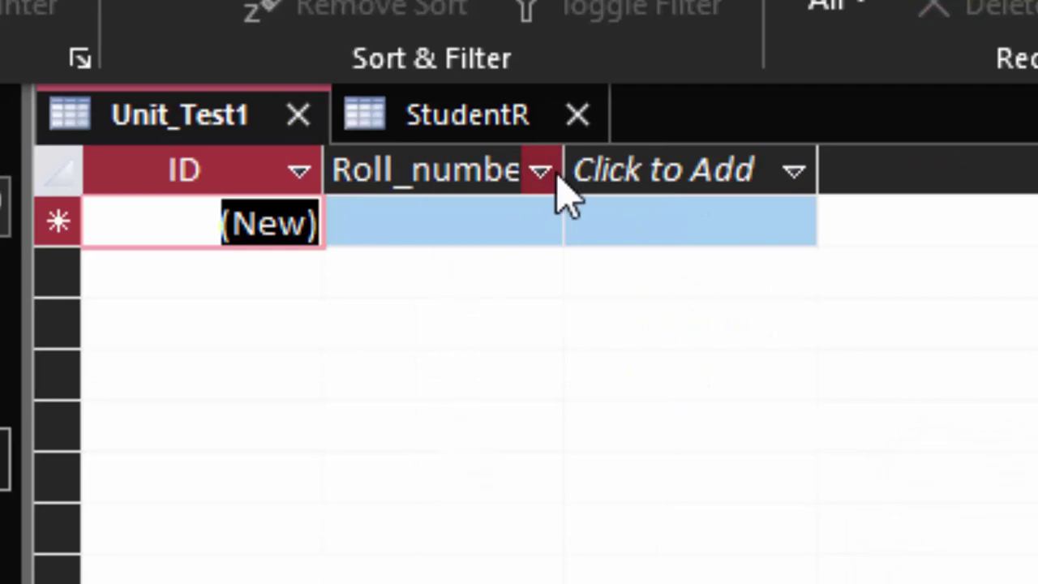
pyautogui.moveTo(564, 163); pyautogui.dragTo(661, 300)
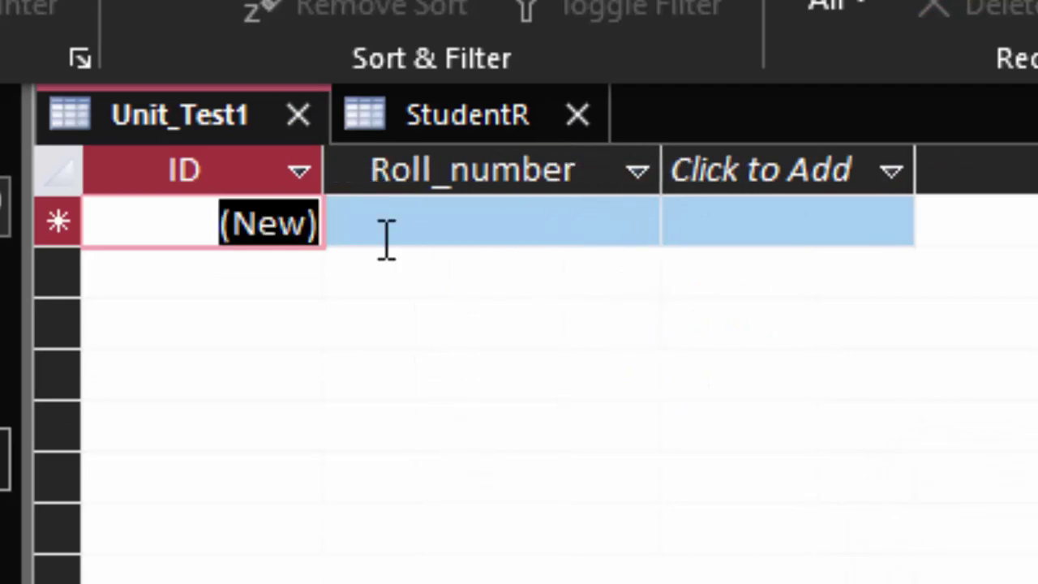
pyautogui.click(442, 215)
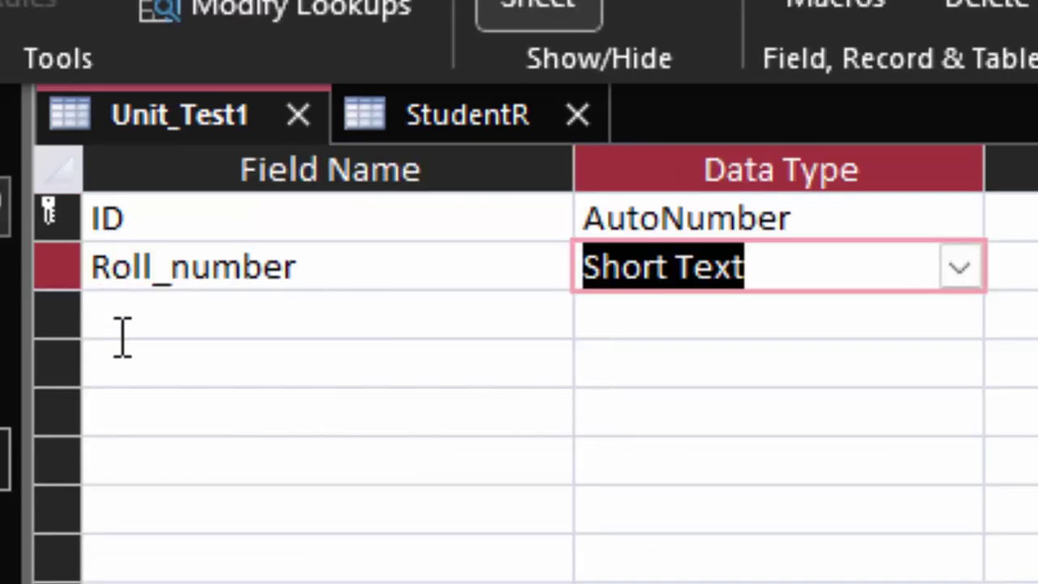
# Add Computer, English, Maths, Total and Average fields below Roll_number.
pyautogui.click(138, 318)
pyautogui.write('C')
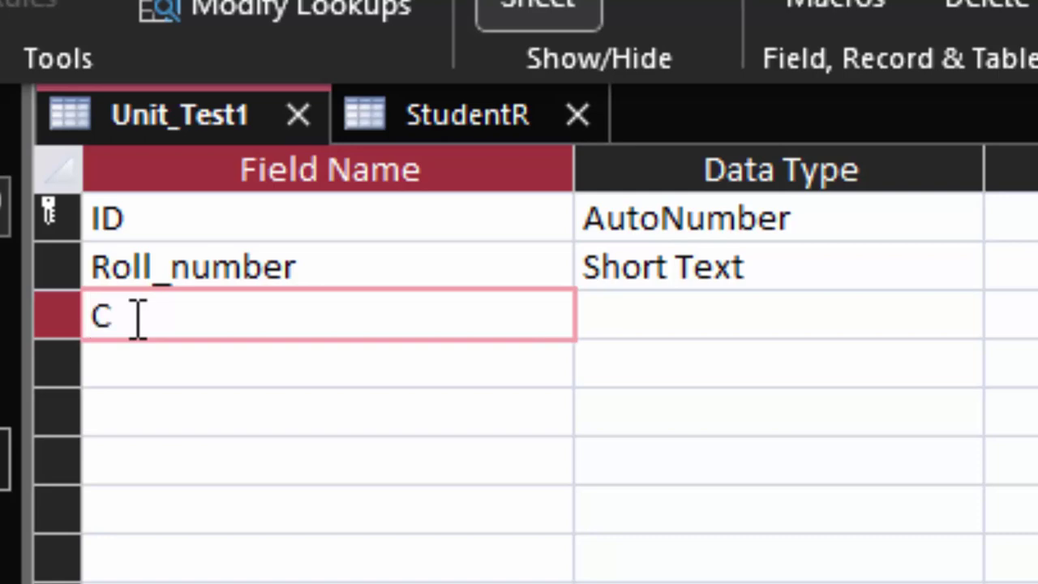
pyautogui.write('ompute')
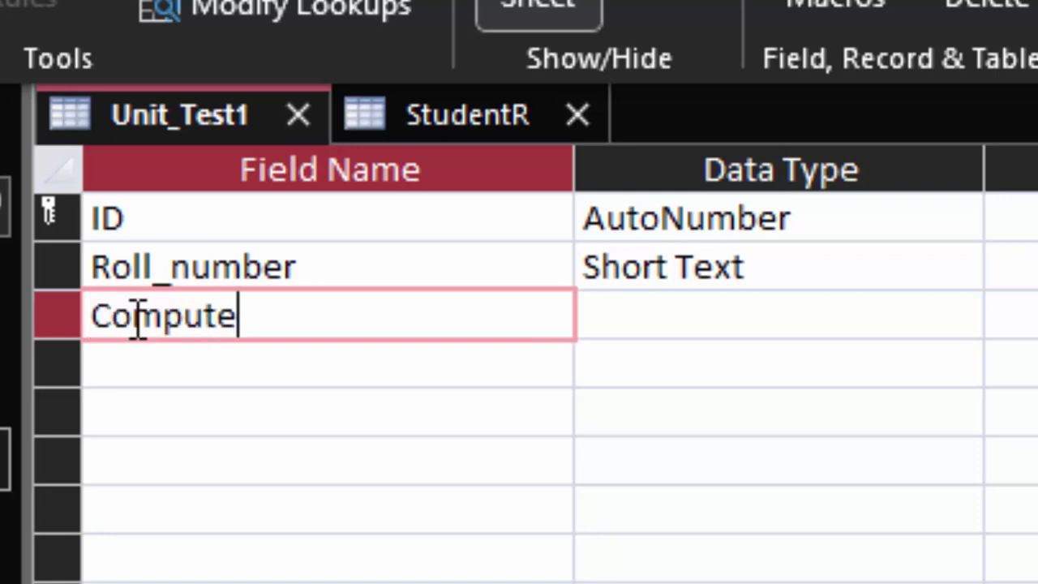
pyautogui.write('r')
pyautogui.press('Return')
pyautogui.press('Return')
pyautogui.press('Return')
pyautogui.write('E')
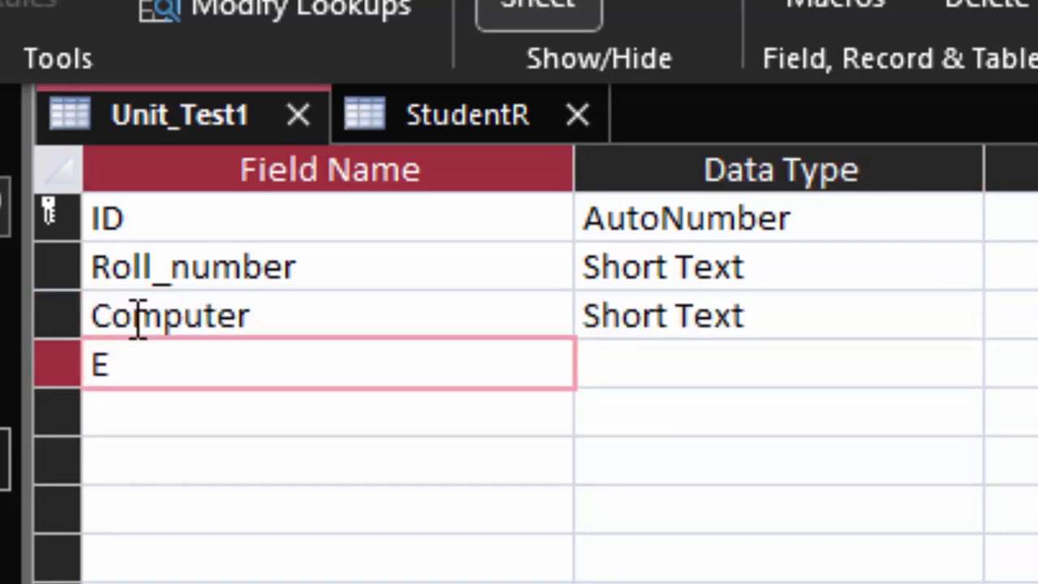
pyautogui.write('ngli')
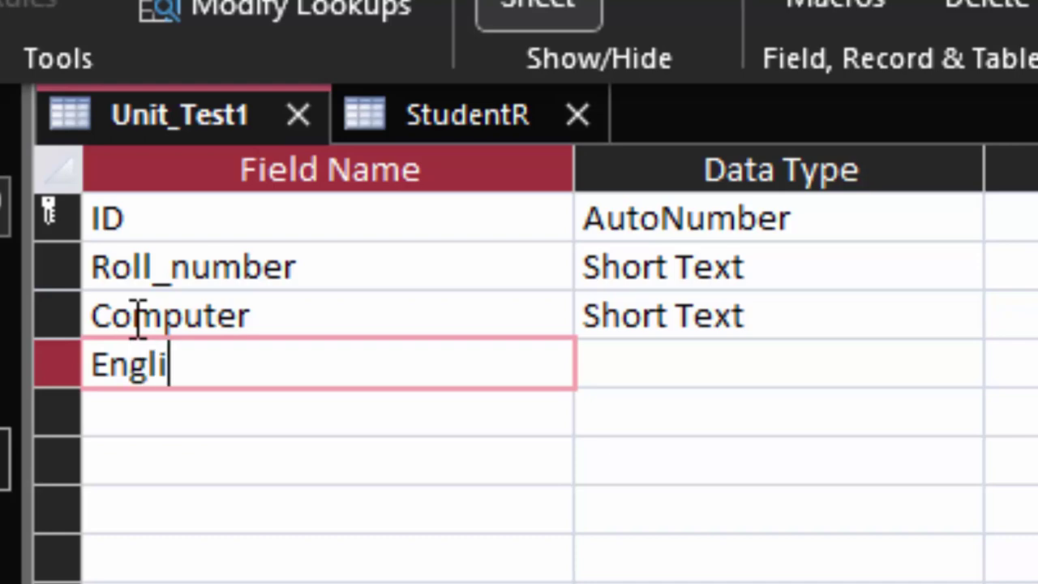
pyautogui.write('sh')
pyautogui.press('Return')
pyautogui.press('Return')
pyautogui.press('Return')
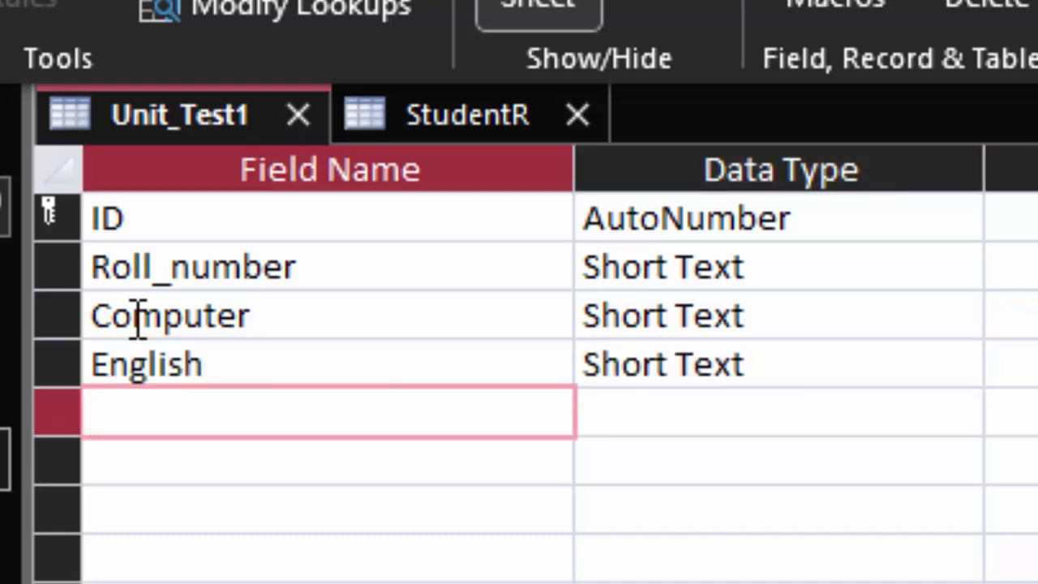
pyautogui.write('Math')
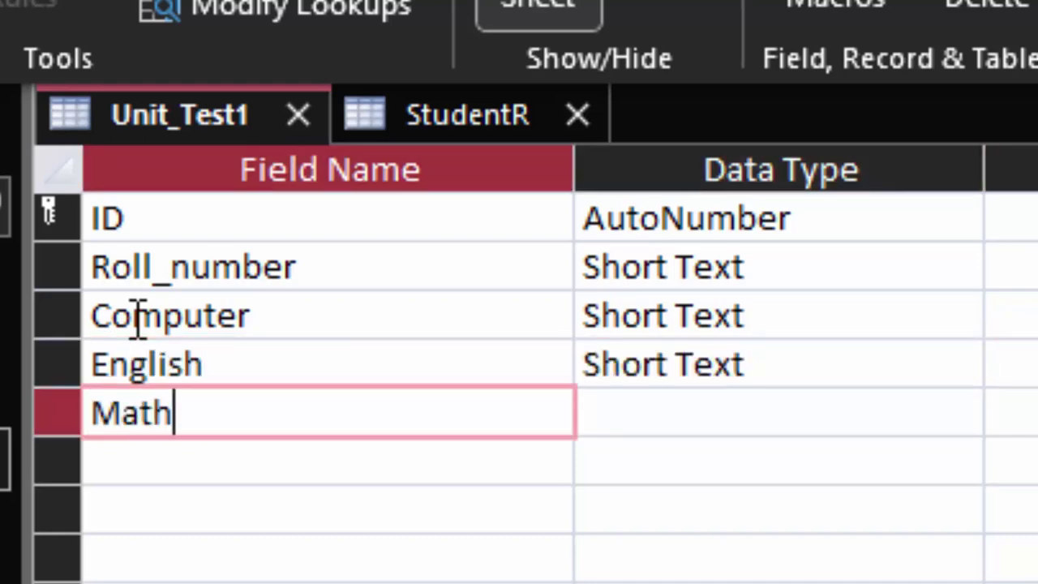
pyautogui.write('s')
pyautogui.press('Return')
pyautogui.press('Return')
pyautogui.press('Return')
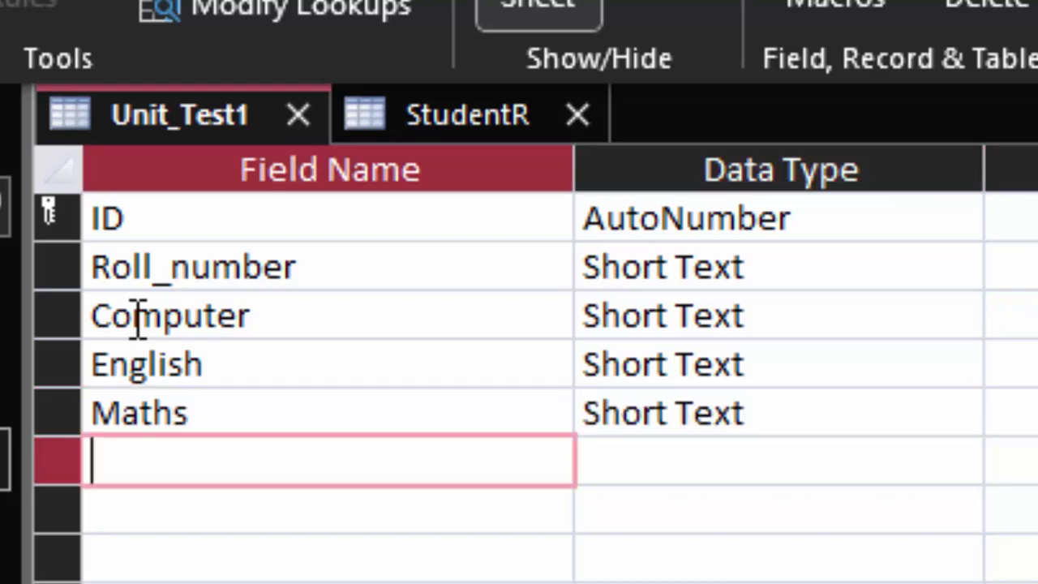
pyautogui.write('Total')
pyautogui.press('Return')
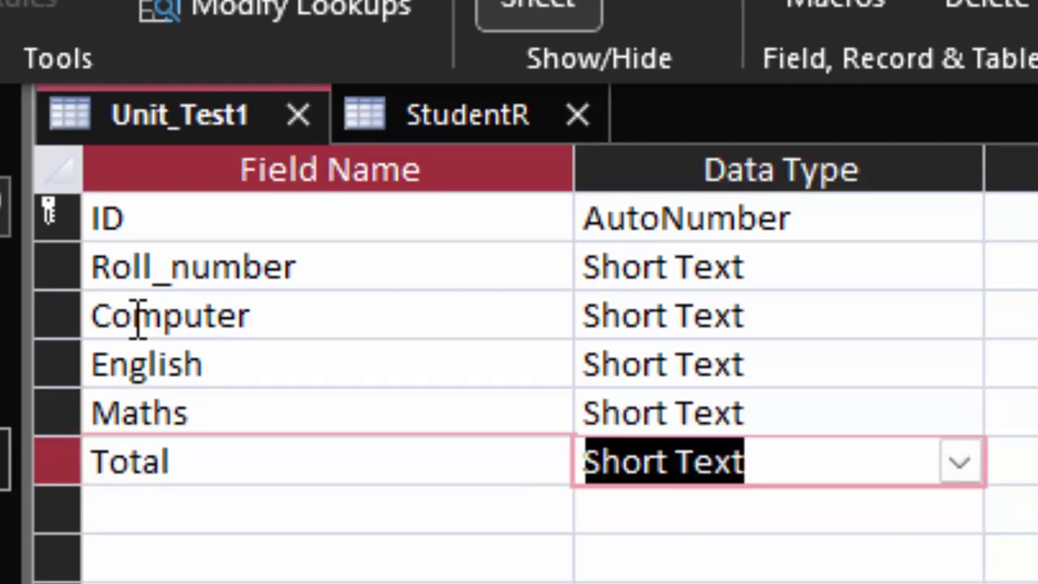
pyautogui.press('Return')
pyautogui.press('Return')
pyautogui.write('Av')
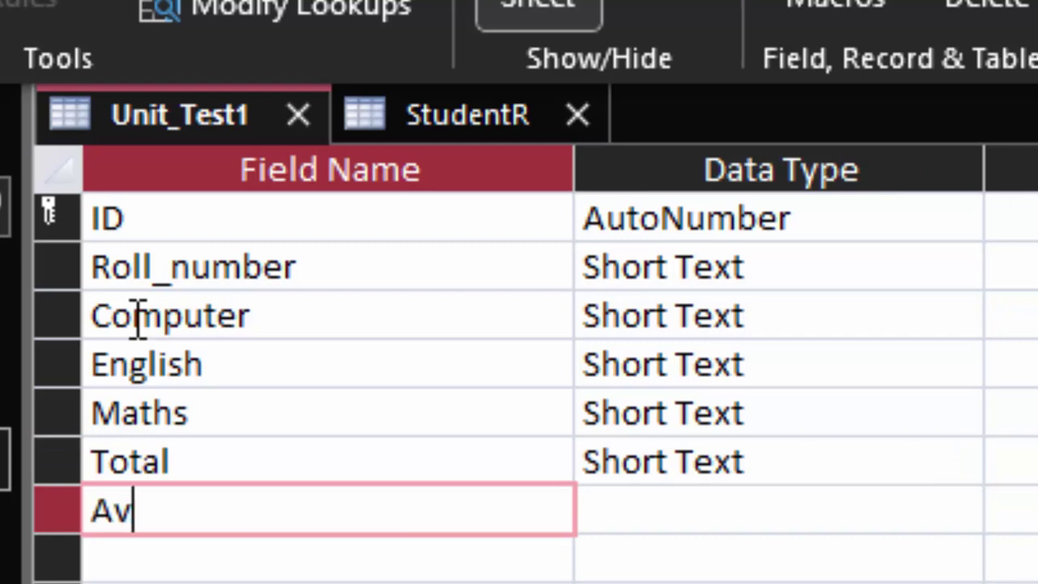
pyautogui.write('erage')
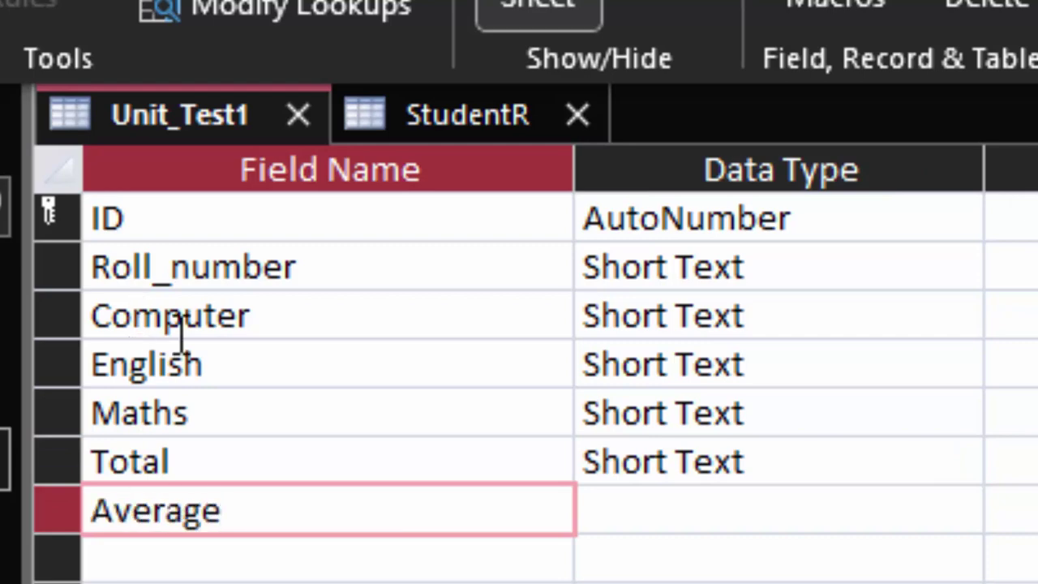
# Change the Maths, English and Computer fields to the Number data type.
pyautogui.click(717, 511)
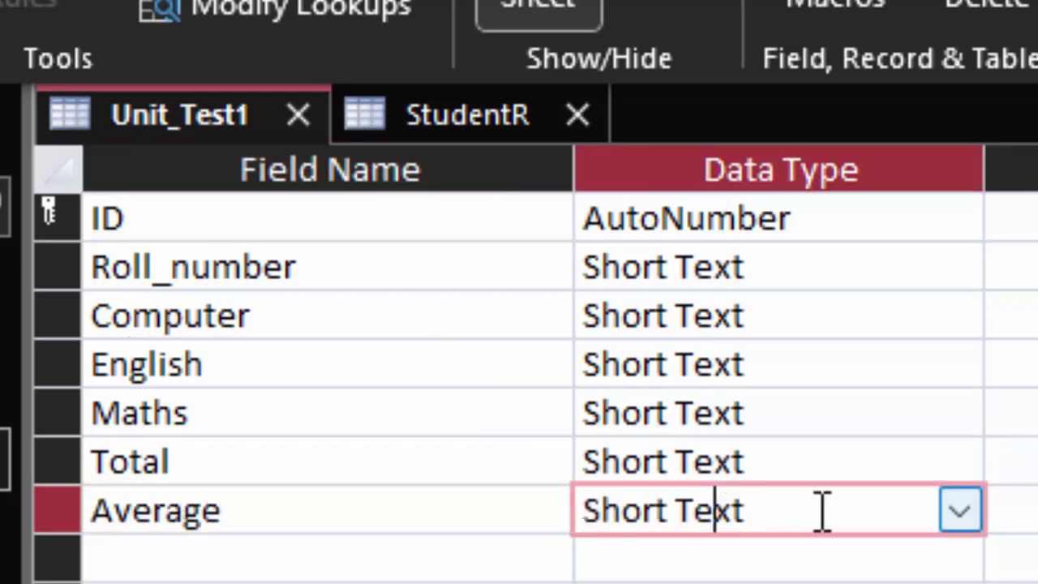
pyautogui.press('Up')
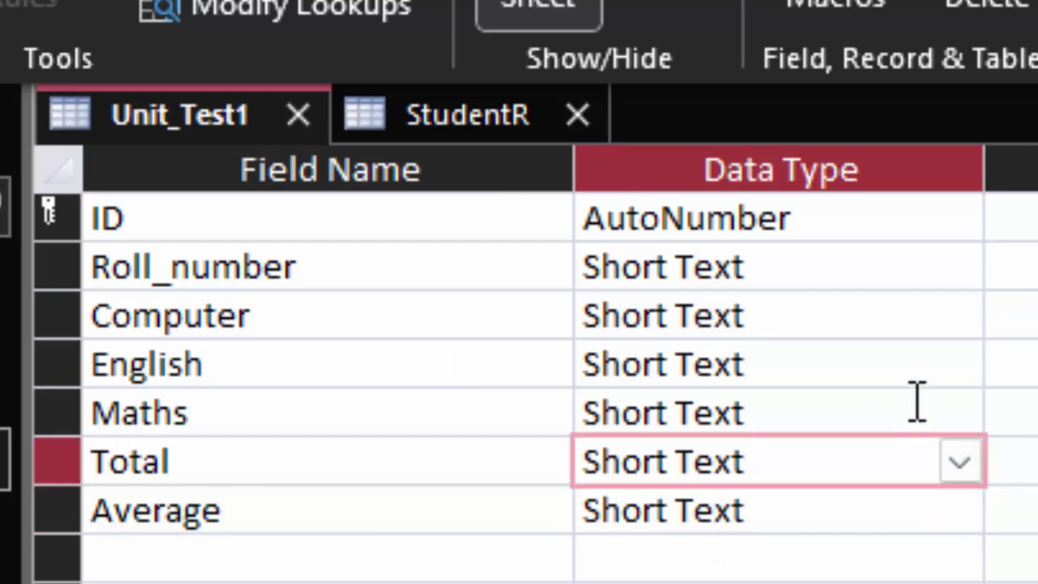
pyautogui.press('Up')
pyautogui.click(961, 416)
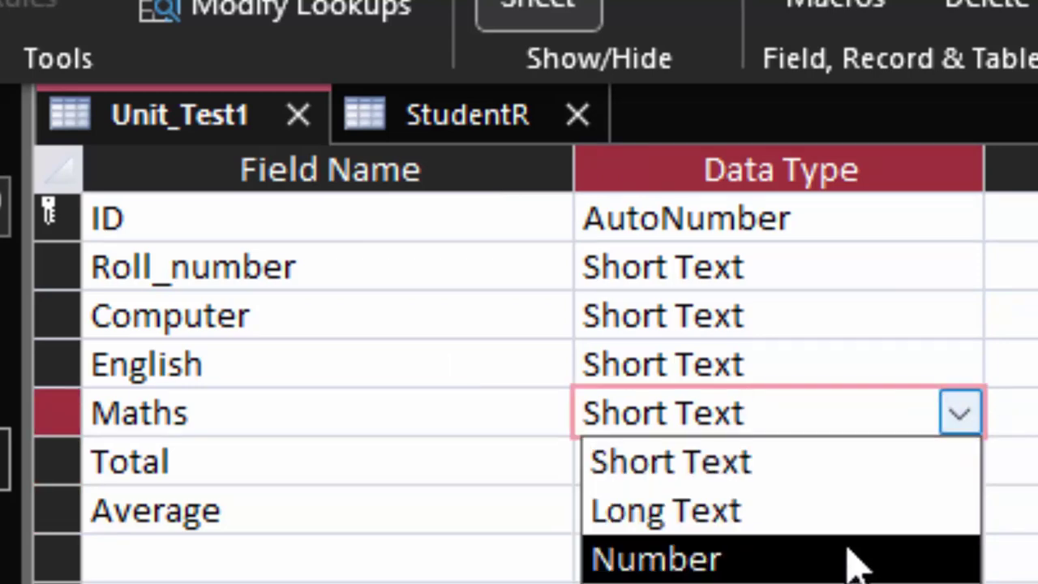
pyautogui.click(852, 558)
pyautogui.click(908, 372)
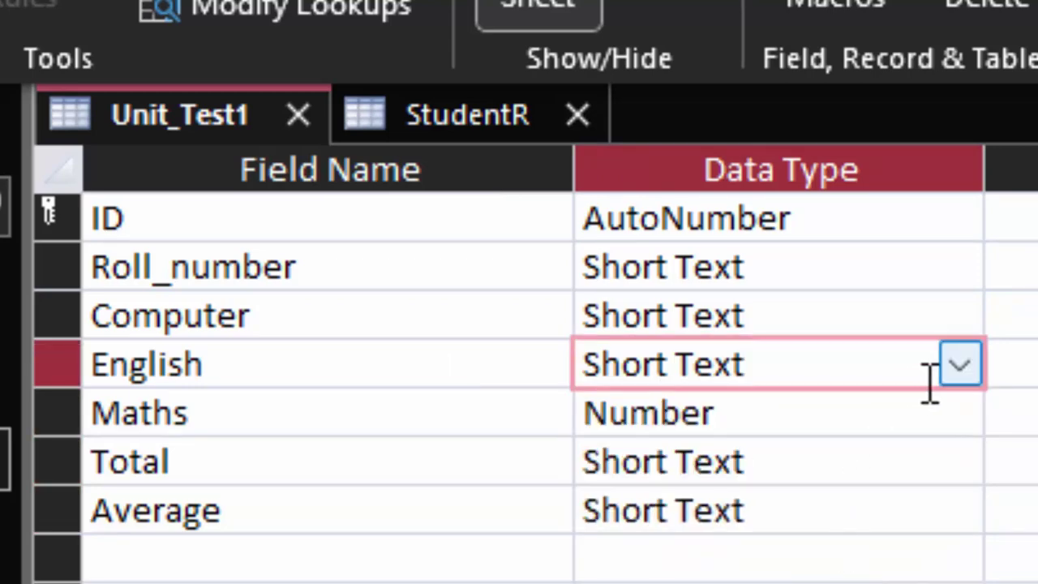
pyautogui.click(964, 370)
pyautogui.click(828, 513)
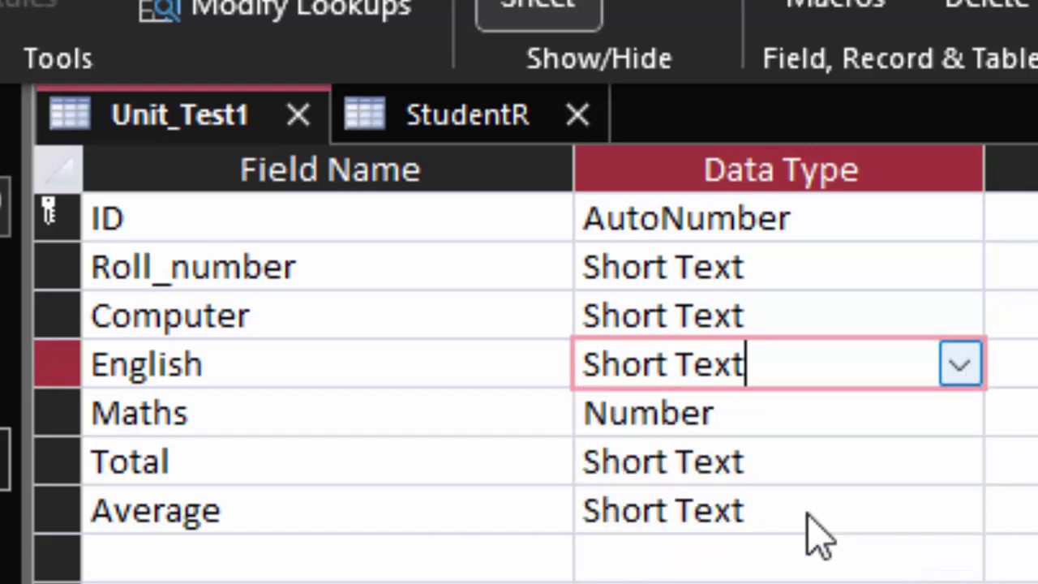
pyautogui.click(855, 304)
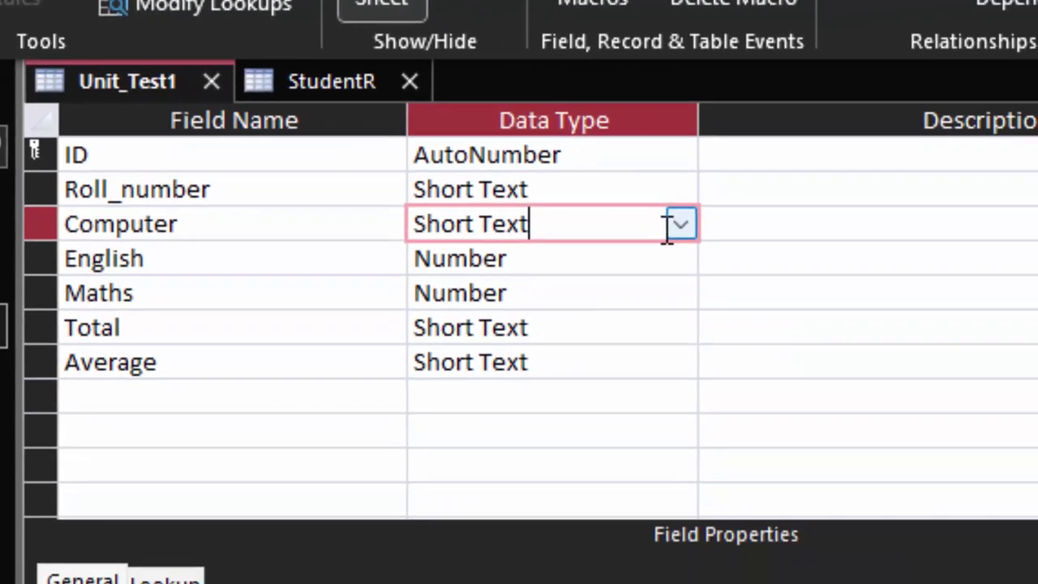
pyautogui.click(678, 224)
pyautogui.click(599, 329)
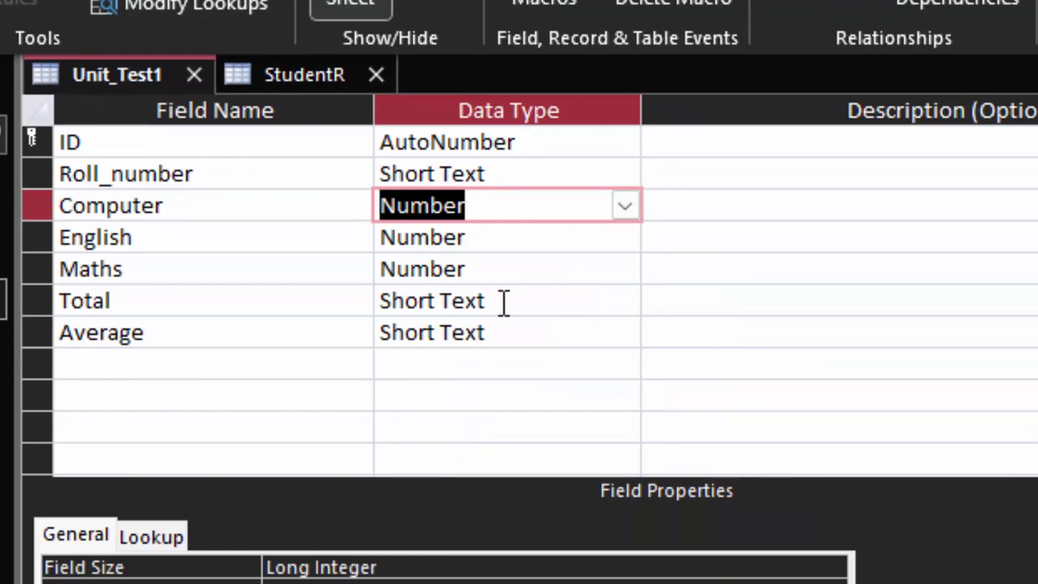
pyautogui.click(503, 301)
pyautogui.click(625, 301)
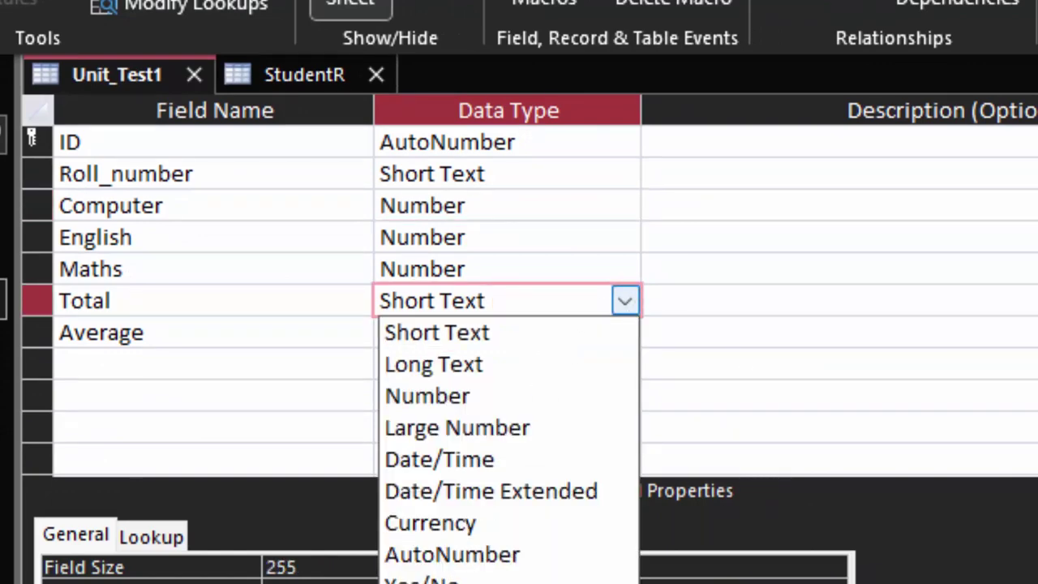
# Make Total a Calculated field with the expression [Computer]+[English]+[Maths].
pyautogui.click(463, 580)
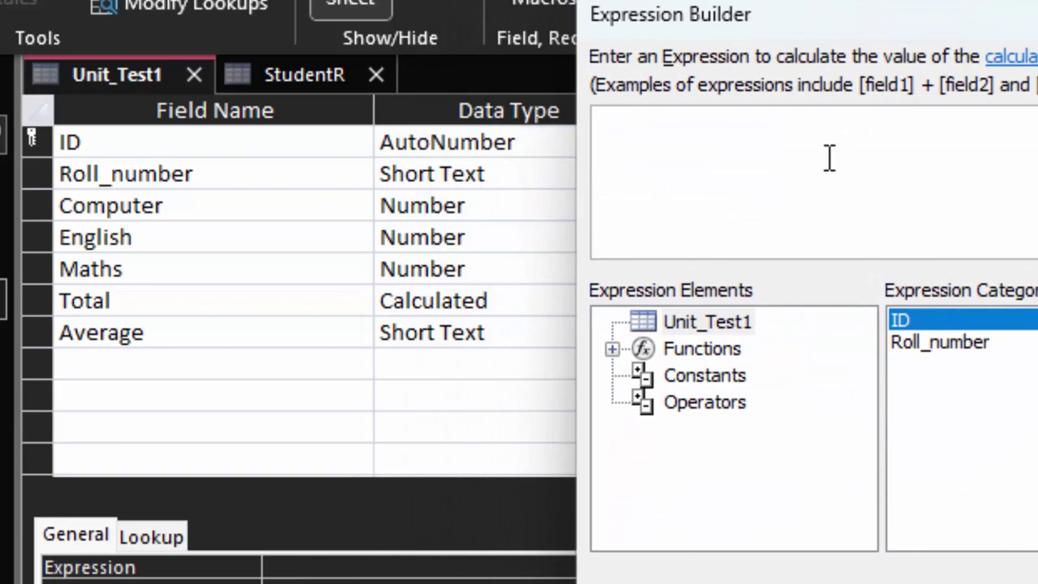
pyautogui.write('[Com')
pyautogui.write('puter] +')
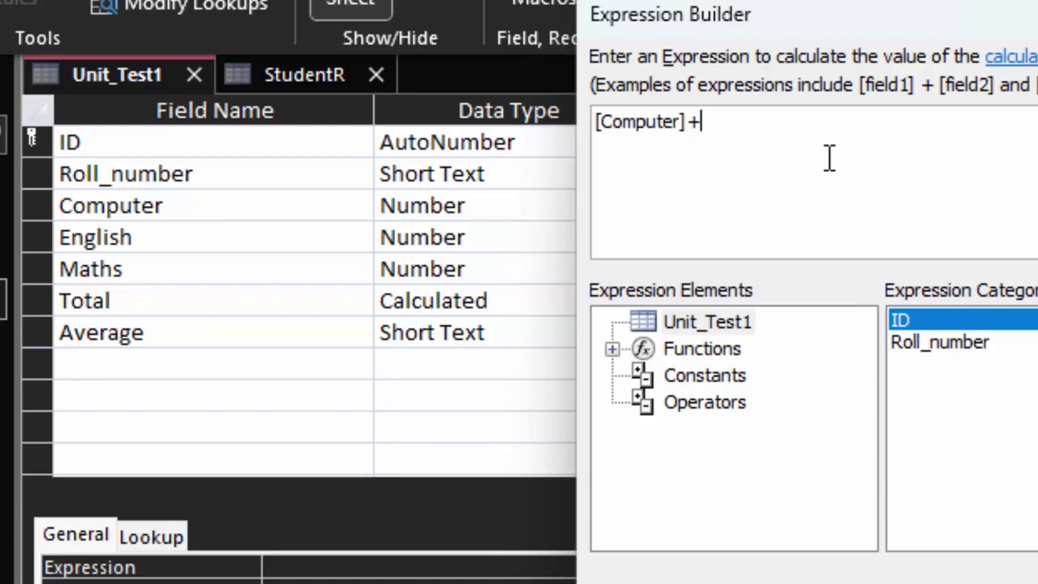
pyautogui.write('[E')
pyautogui.write('nglish')
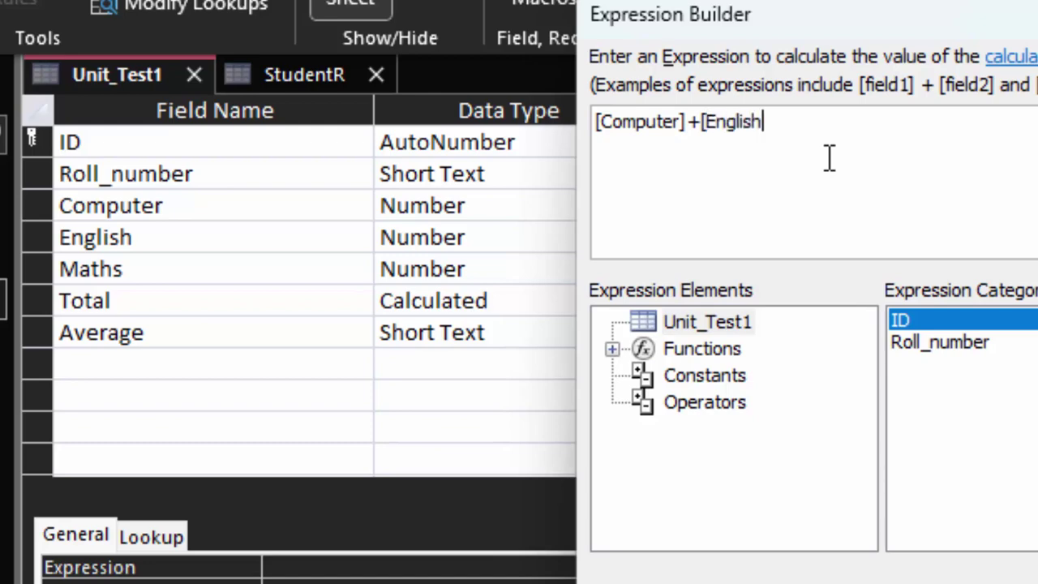
pyautogui.write('] +[')
pyautogui.write('Maths')
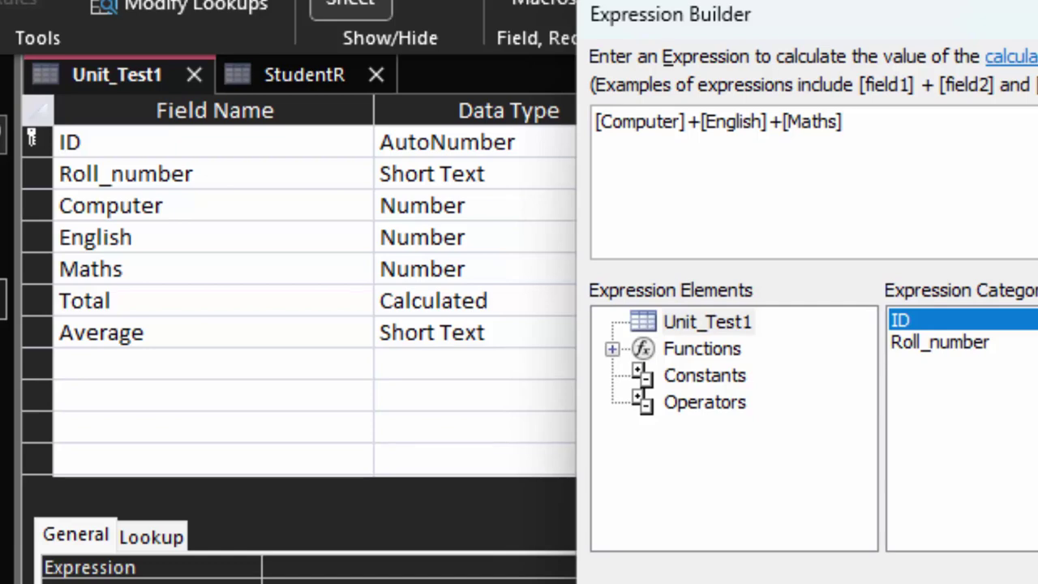
pyautogui.press('Return')
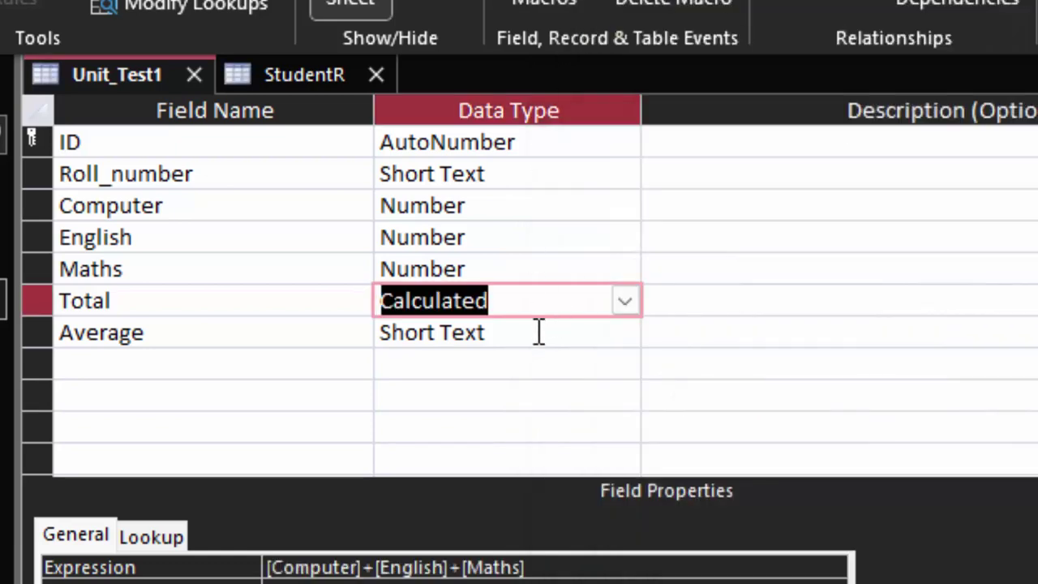
pyautogui.click(538, 333)
# Make Average a Calculated field with the expression [Total]/3.
pyautogui.click(627, 334)
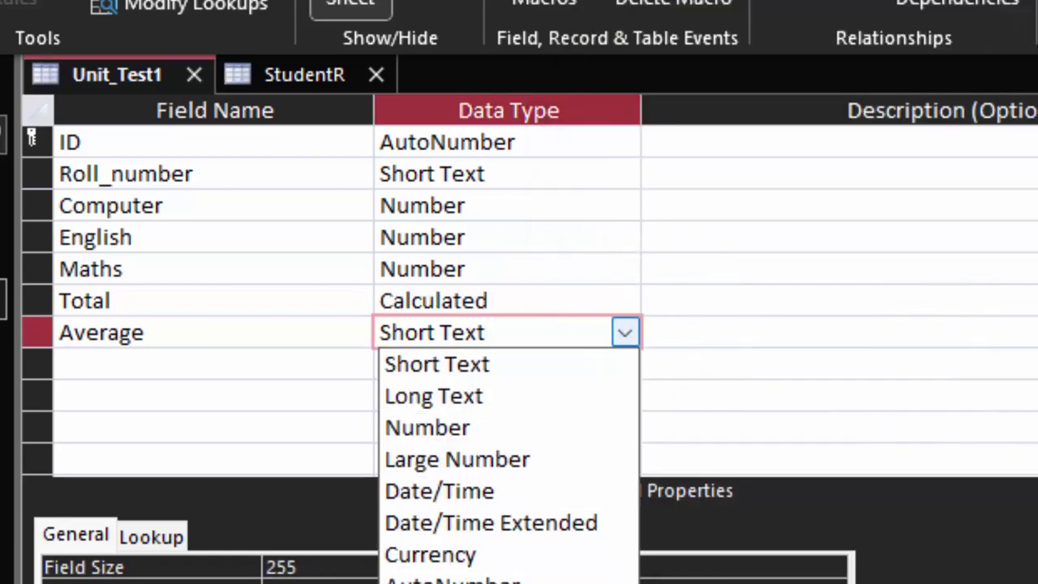
pyautogui.click(455, 577)
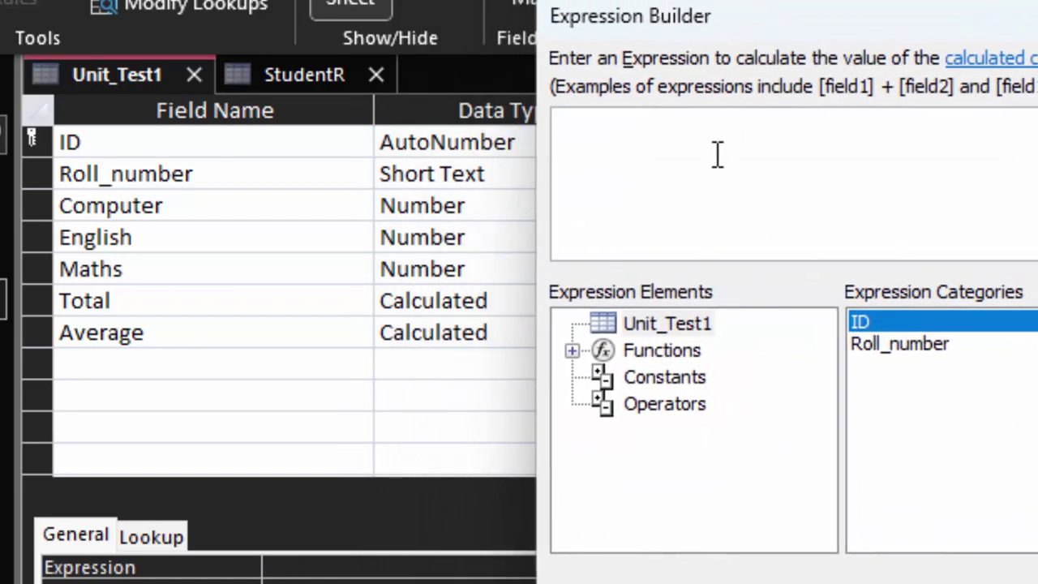
pyautogui.write('[Total')
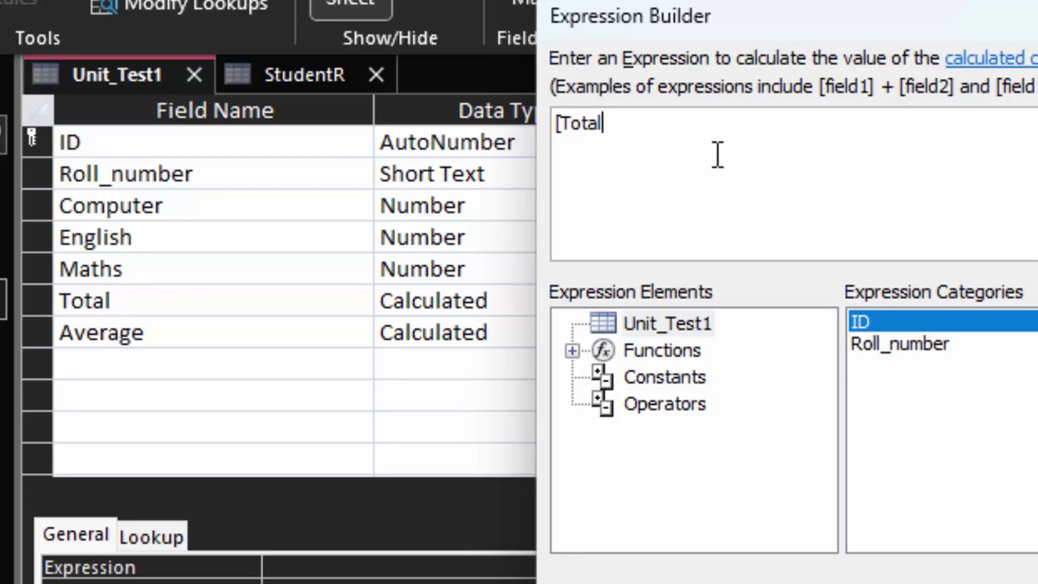
pyautogui.write(']/')
pyautogui.write('3')
pyautogui.press('Return')
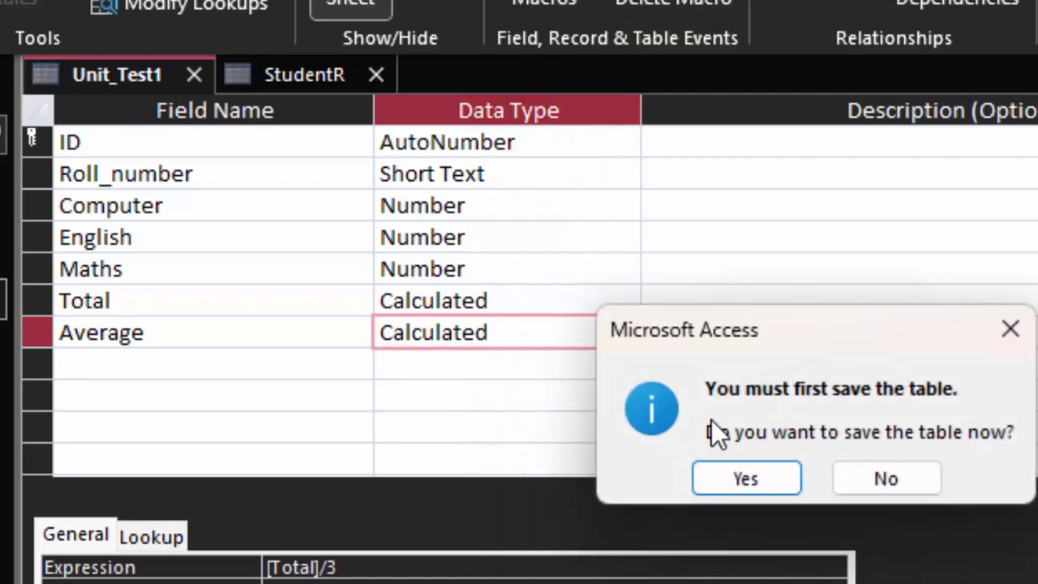
# Save the table and enter record 1 with marks 34, 55 and 66.
pyautogui.click(768, 476)
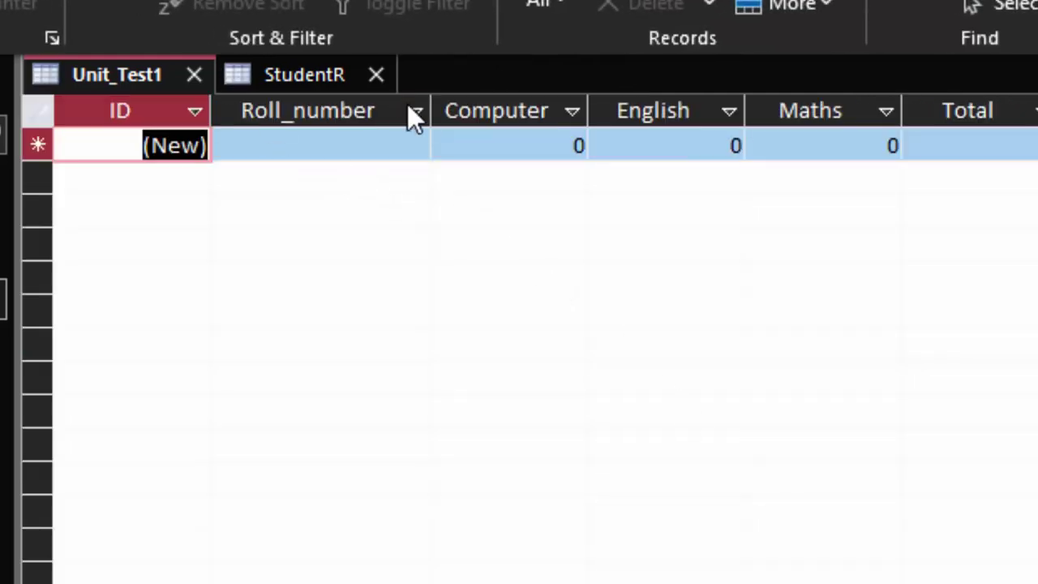
pyautogui.moveTo(431, 127); pyautogui.dragTo(470, 127)
pyautogui.click(339, 149)
pyautogui.write('1')
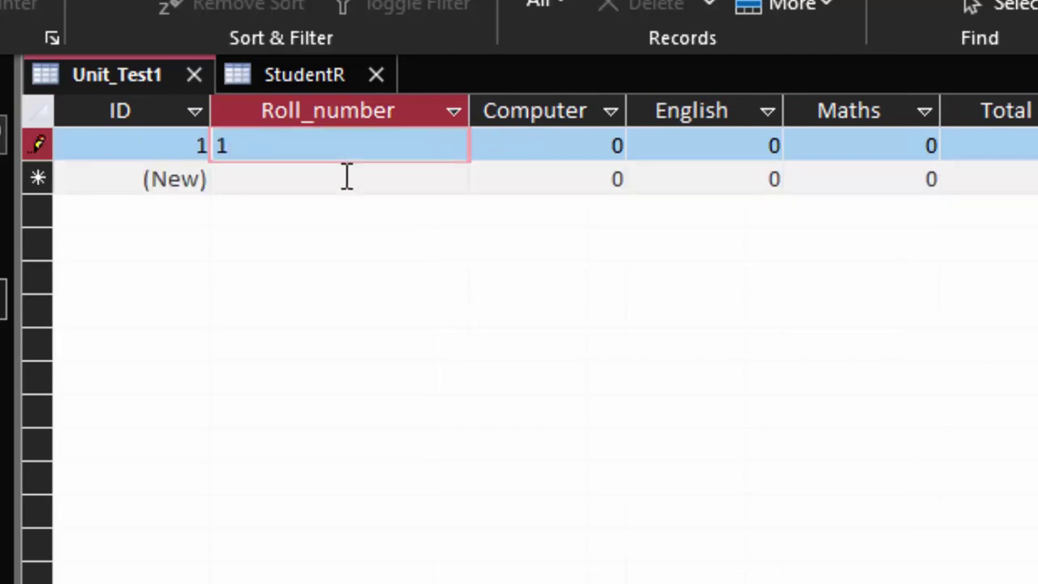
pyautogui.press('Tab')
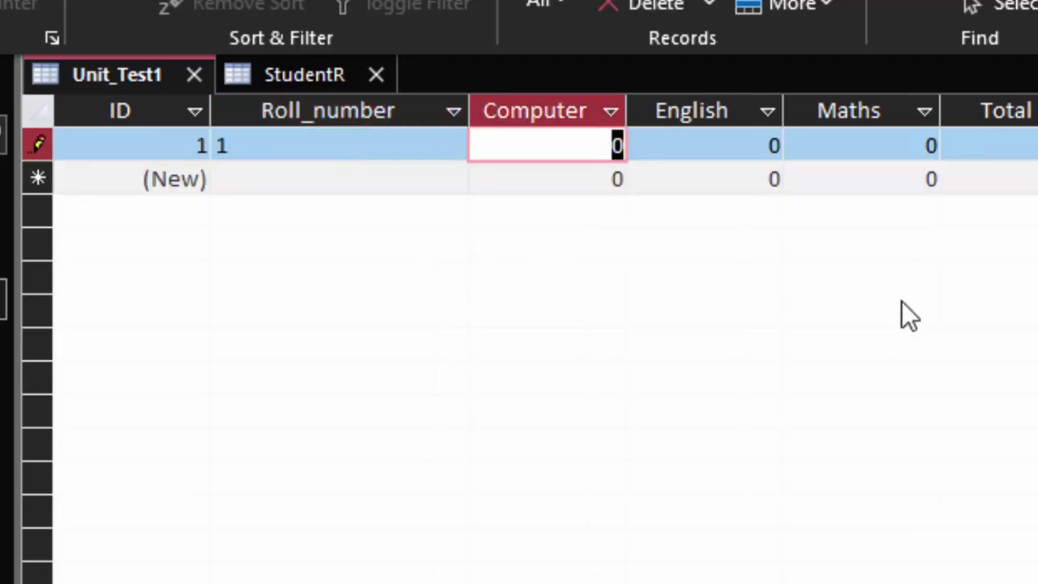
pyautogui.write('34')
pyautogui.press('Tab')
pyautogui.write('55')
pyautogui.press('Tab')
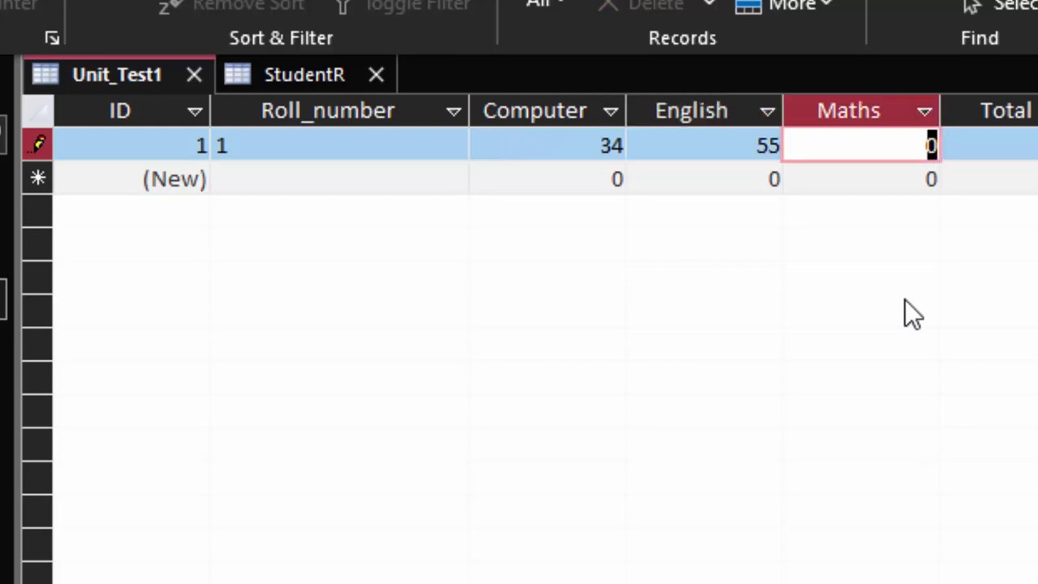
pyautogui.write('66')
pyautogui.press('Tab')
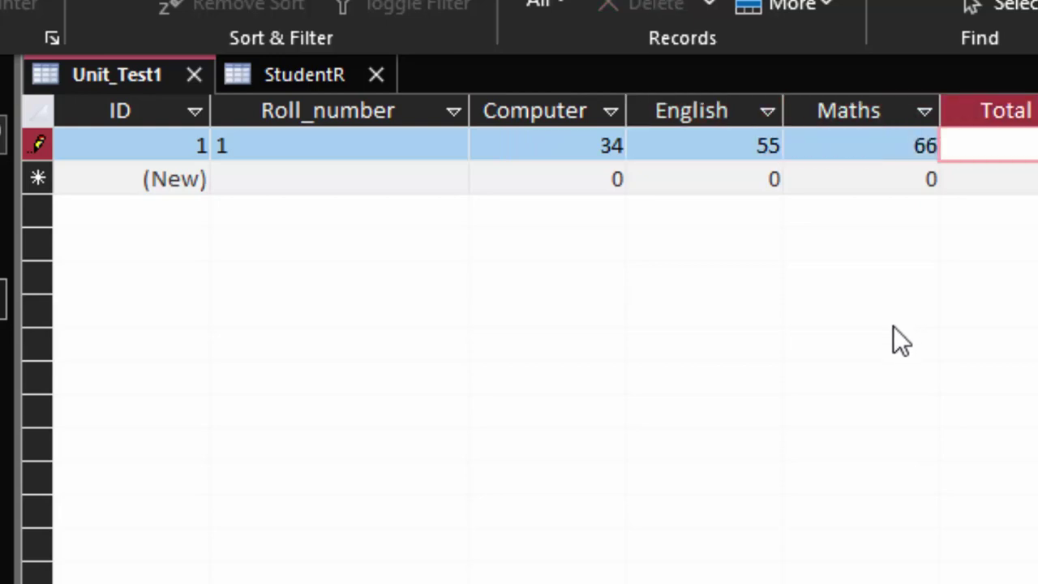
pyautogui.press('Tab')
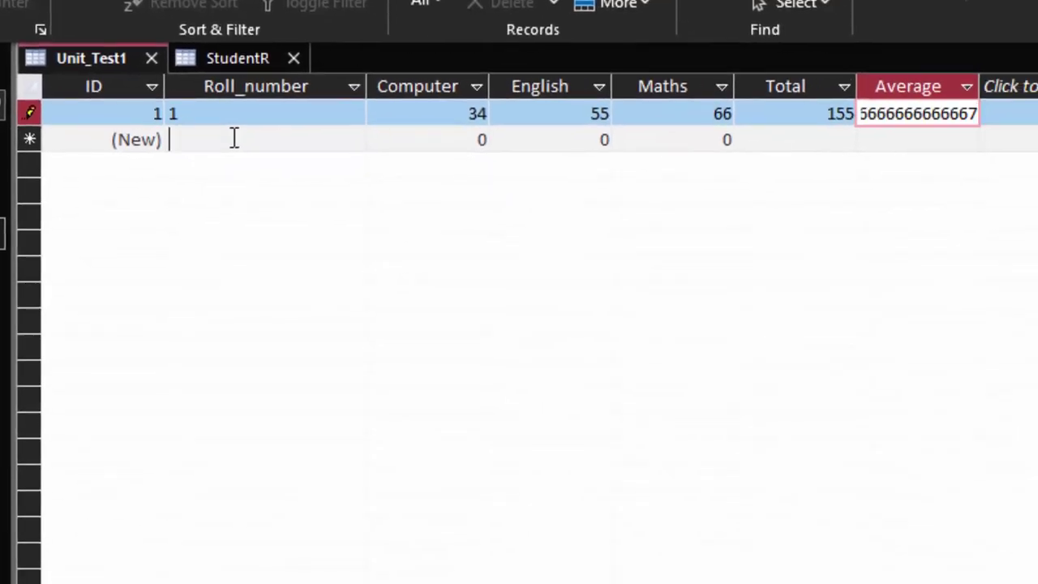
# Enter record 2 with marks 56, 68 and 88.
pyautogui.click(234, 139)
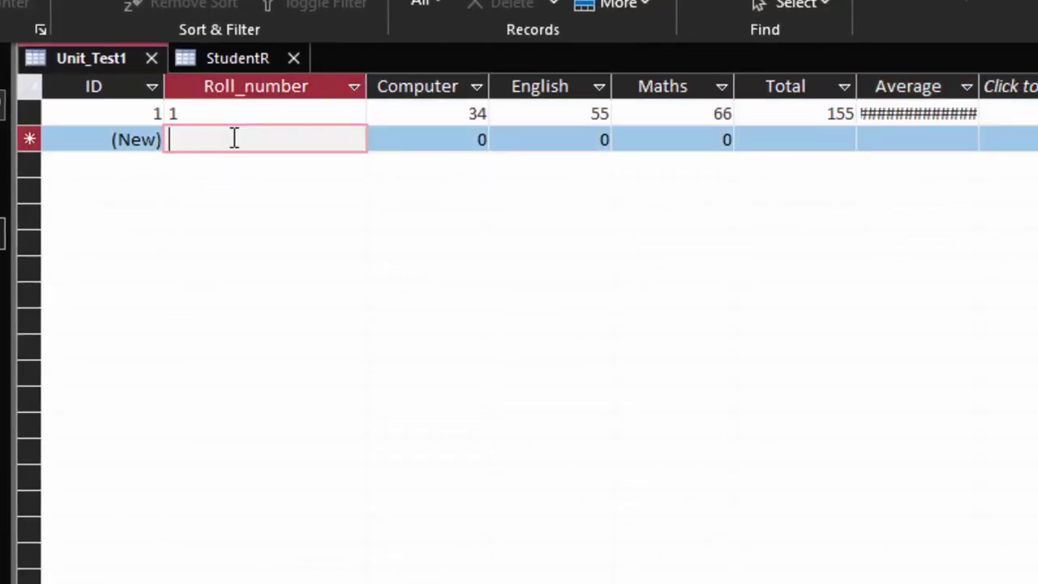
pyautogui.write('2')
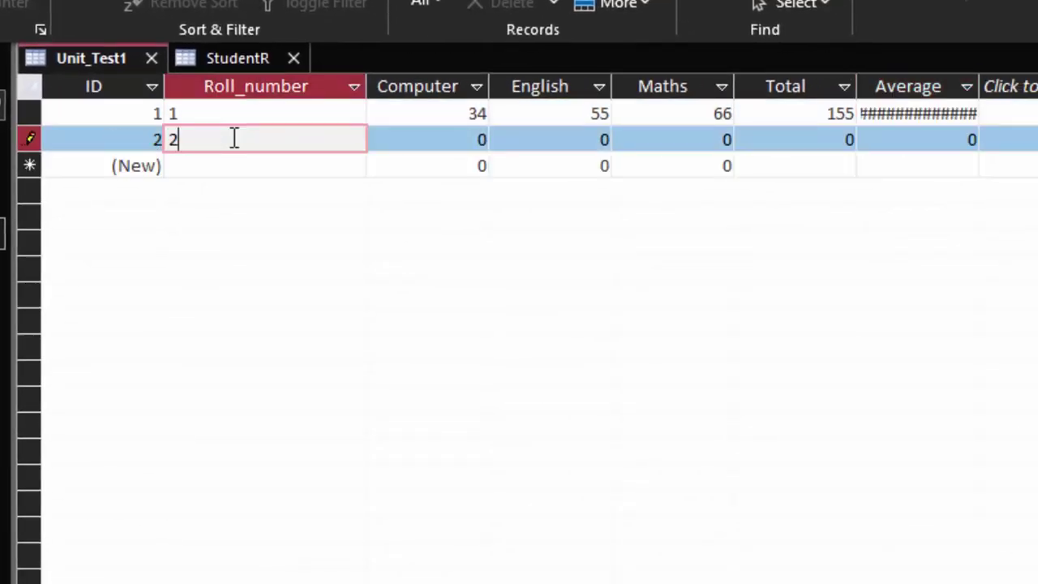
pyautogui.press('Tab')
pyautogui.write('56')
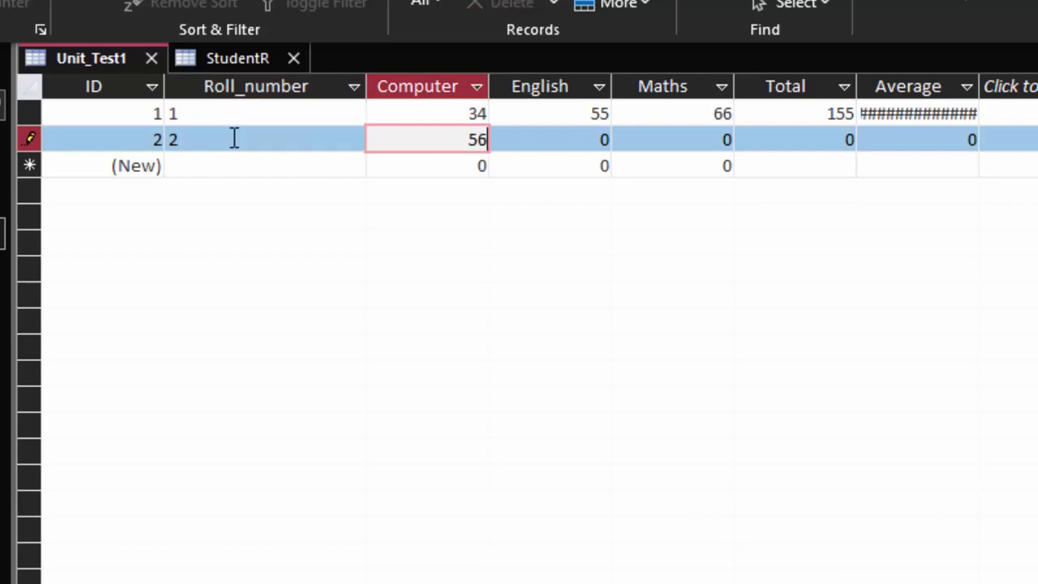
pyautogui.press('Tab')
pyautogui.write('68')
pyautogui.press('Tab')
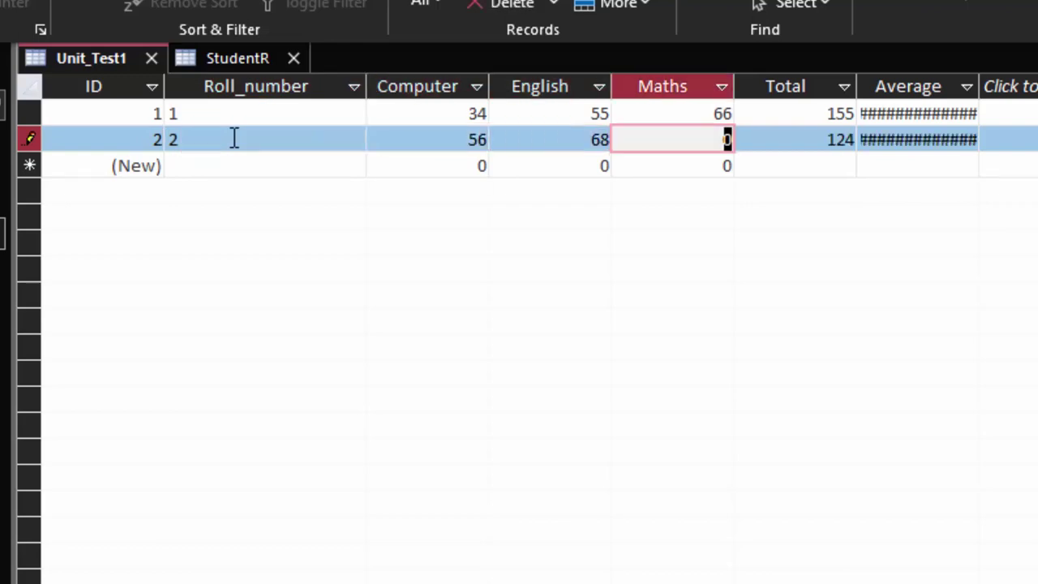
pyautogui.write('88')
pyautogui.press('Tab')
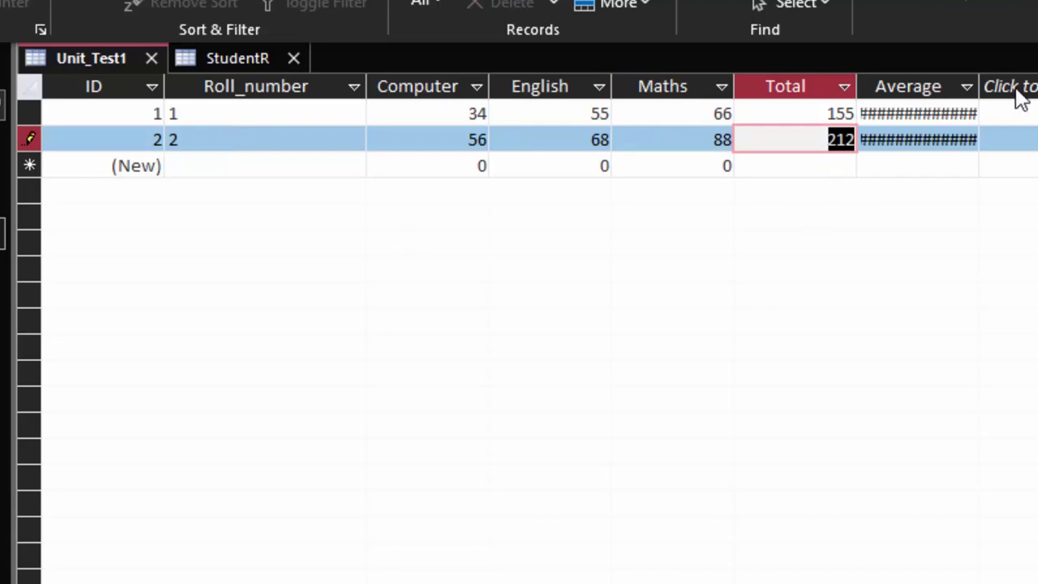
# Widen the Average column and enter record 3 with marks 43, 33 and 45.
pyautogui.moveTo(980, 88); pyautogui.dragTo(1036, 89)
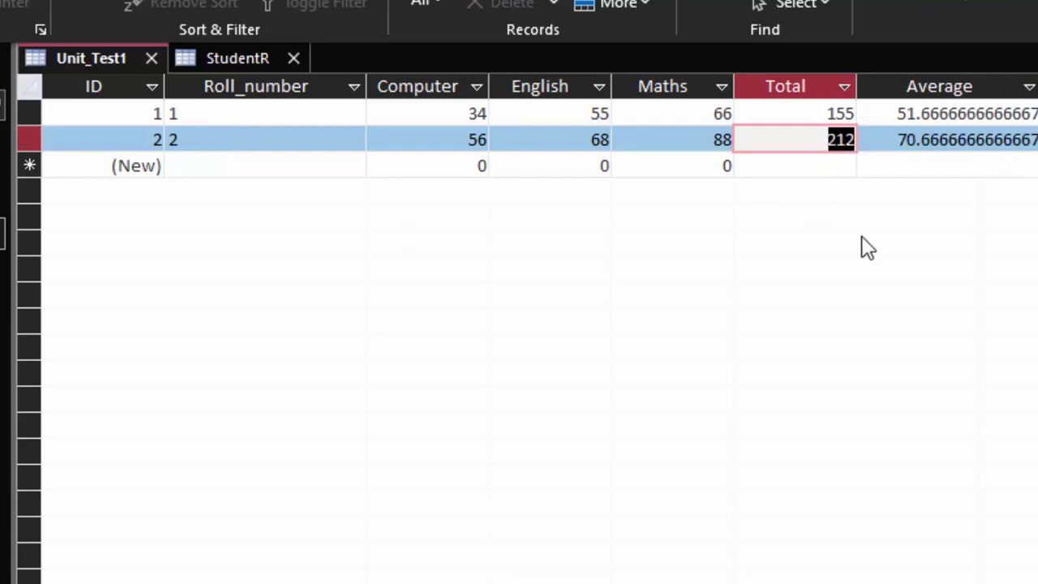
pyautogui.click(257, 168)
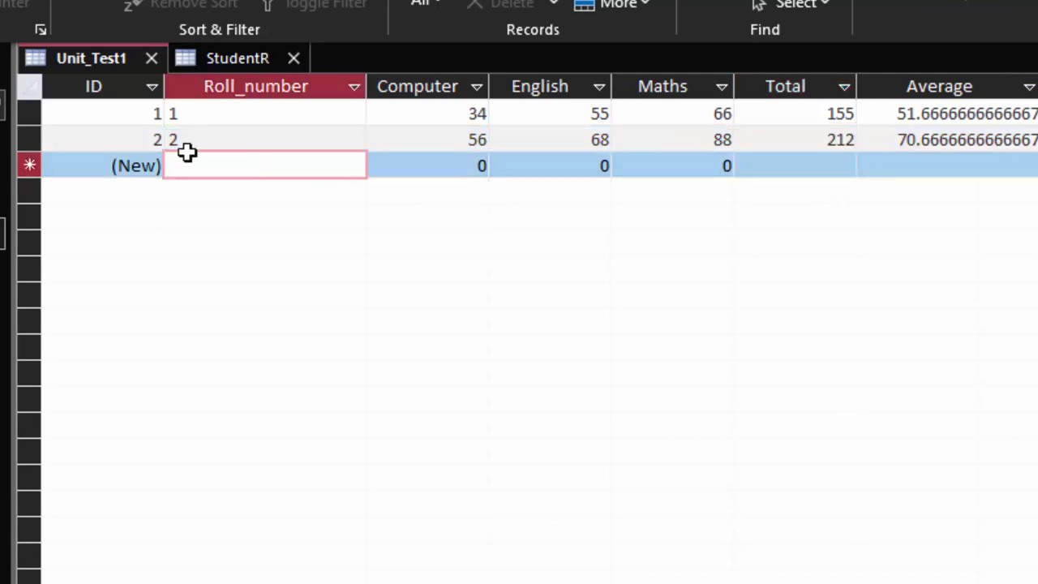
pyautogui.write('3')
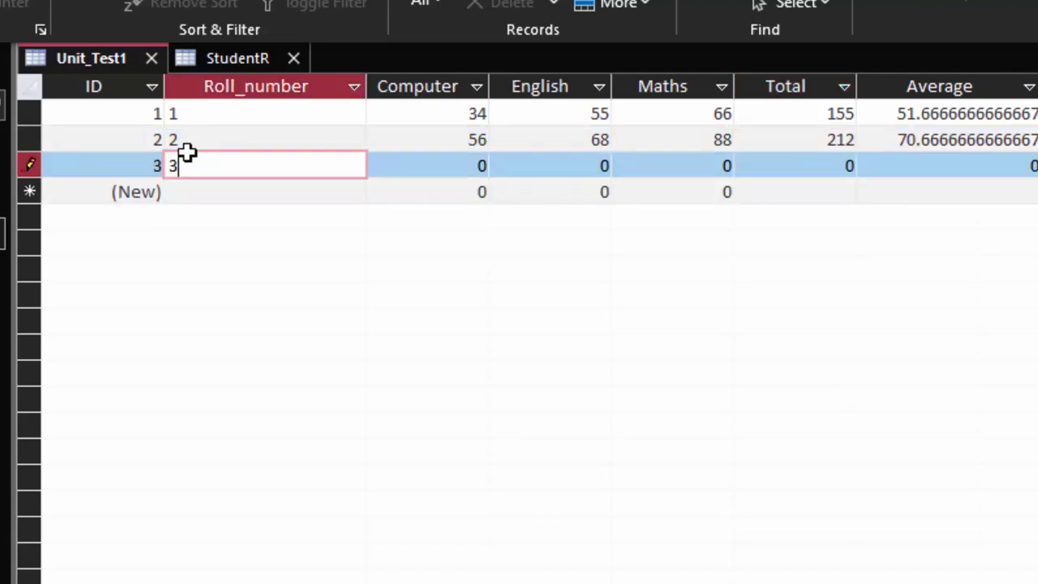
pyautogui.press('Tab')
pyautogui.write('43')
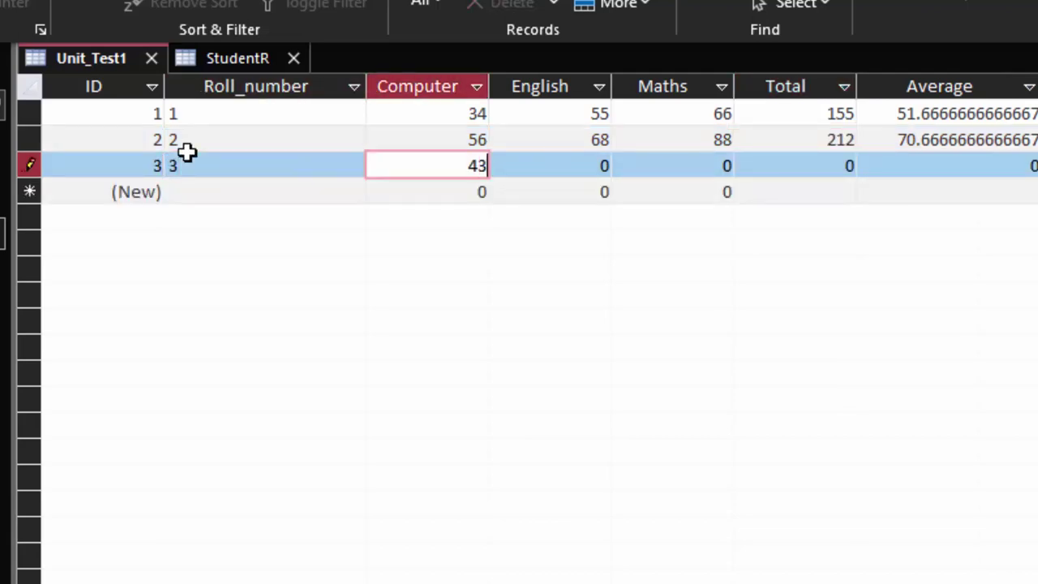
pyautogui.press('Tab')
pyautogui.write('33')
pyautogui.press('Tab')
pyautogui.write('45')
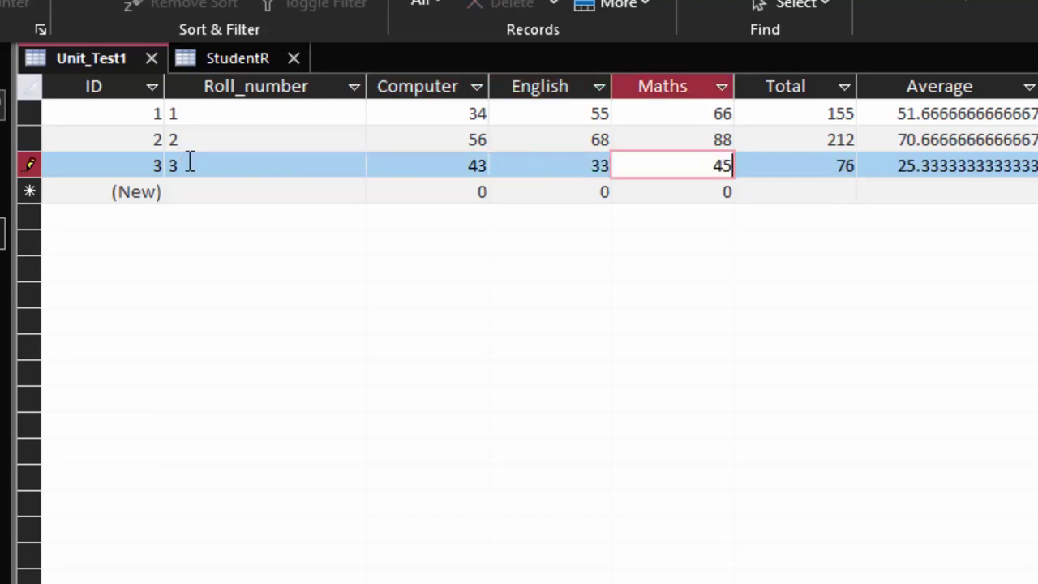
pyautogui.press('Tab')
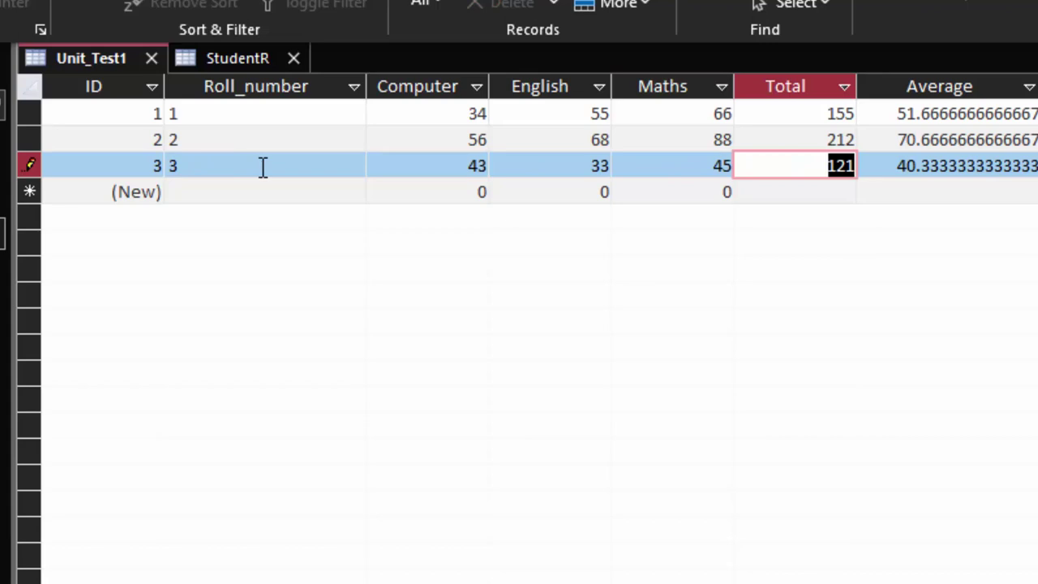
# Close StudentR and Unit_Test1, saving layout, and start the Simple Query Wizard.
pyautogui.click(292, 58)
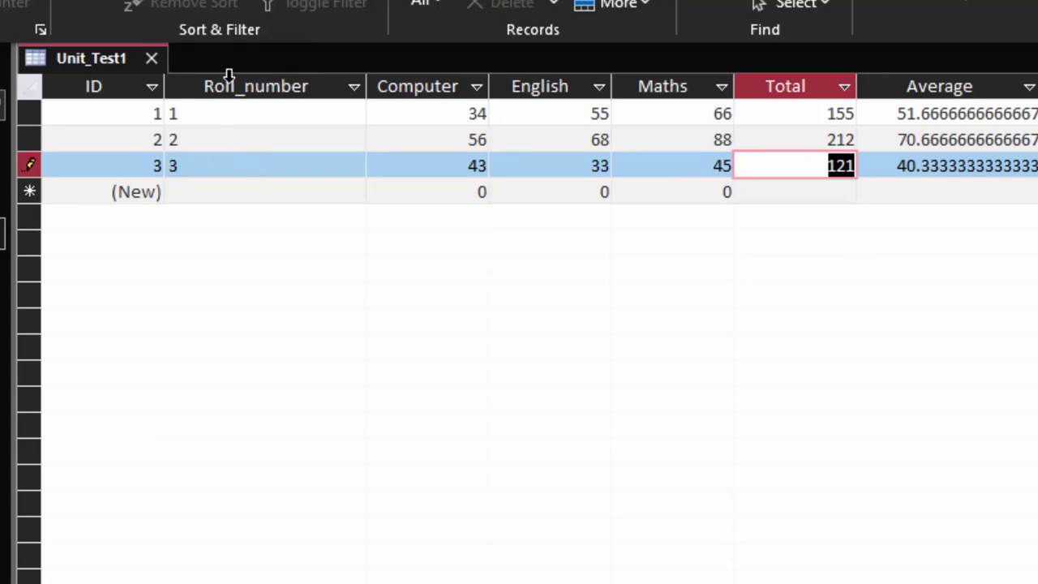
pyautogui.click(151, 58)
pyautogui.click(528, 363)
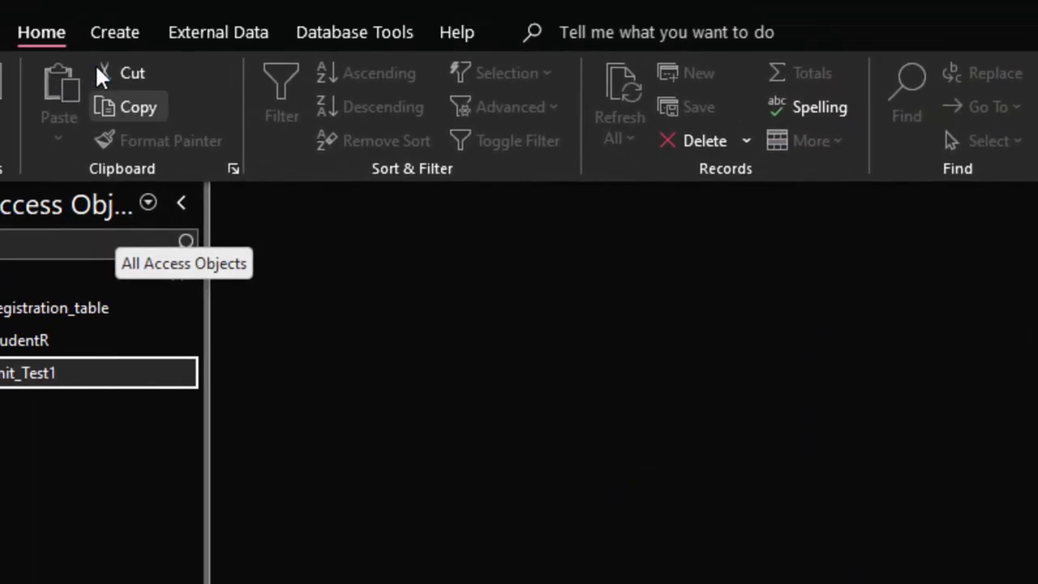
pyautogui.click(178, 82)
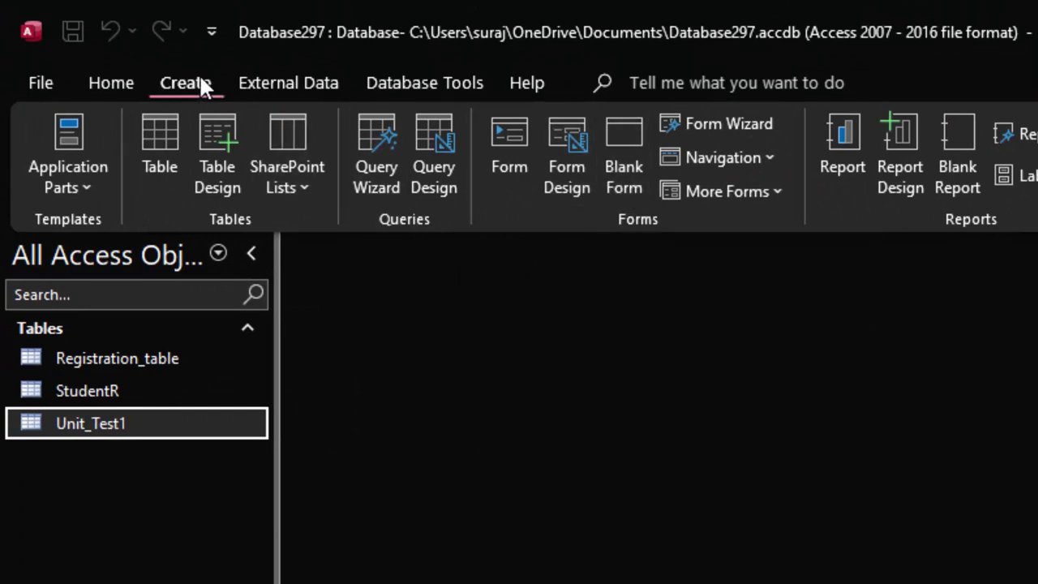
pyautogui.click(371, 137)
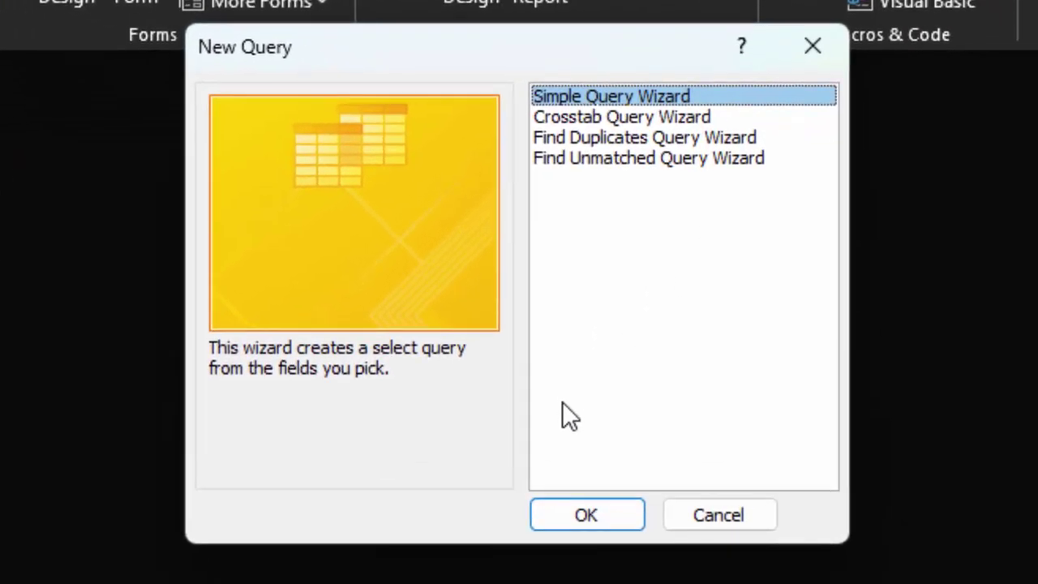
pyautogui.click(585, 517)
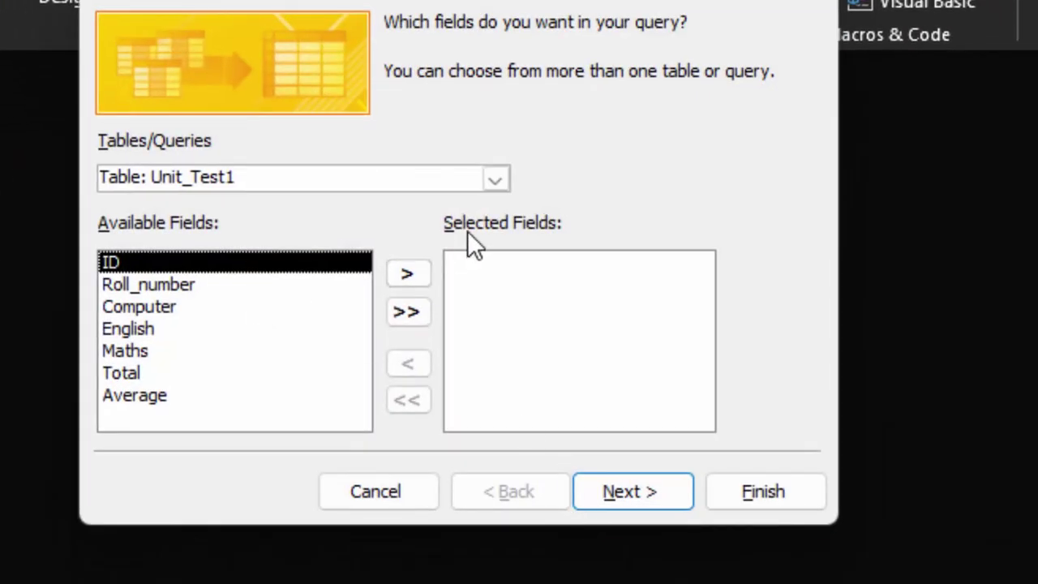
# Add Registration_table's field plus StudentR's Roll_Number and Name_of_Students to the query.
pyautogui.click(496, 180)
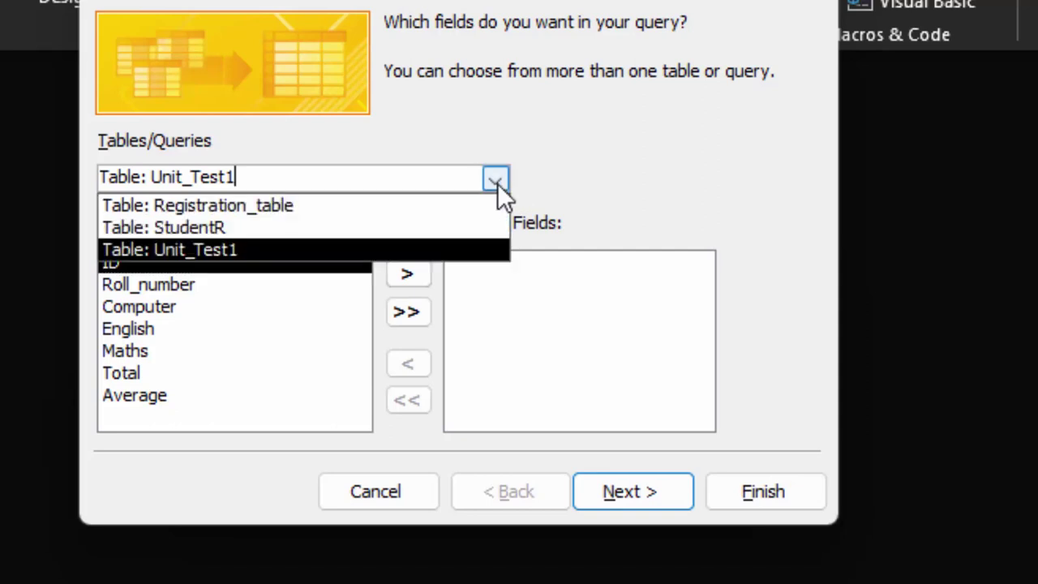
pyautogui.click(347, 202)
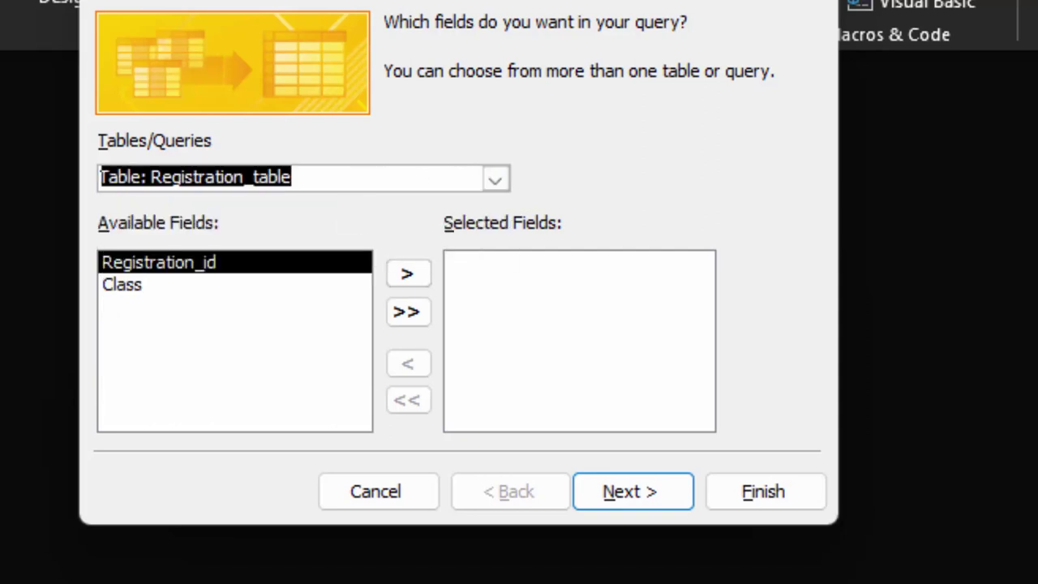
pyautogui.doubleClick(422, 273)
pyautogui.click(495, 180)
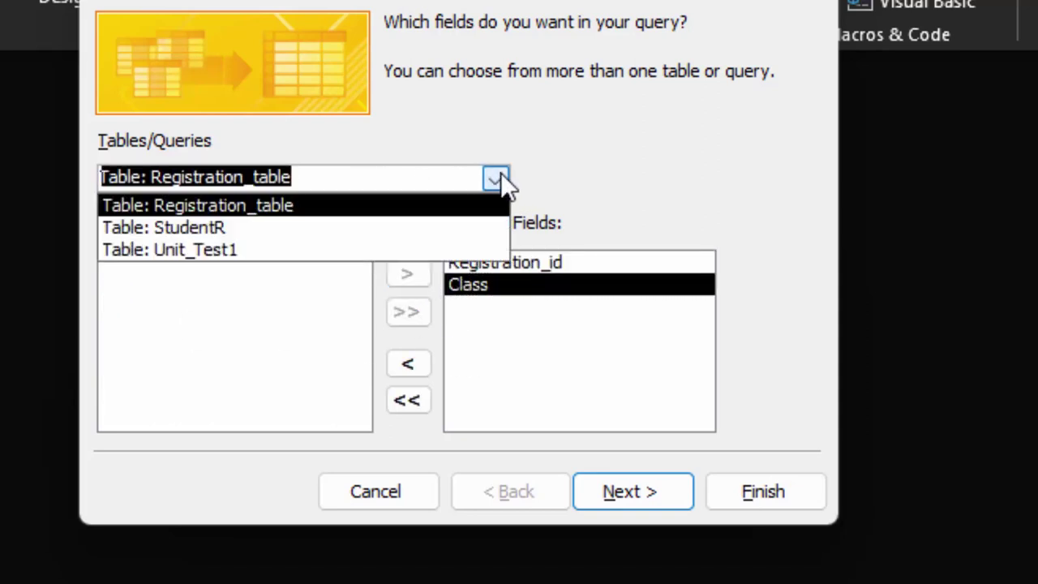
pyautogui.click(301, 229)
pyautogui.click(408, 279)
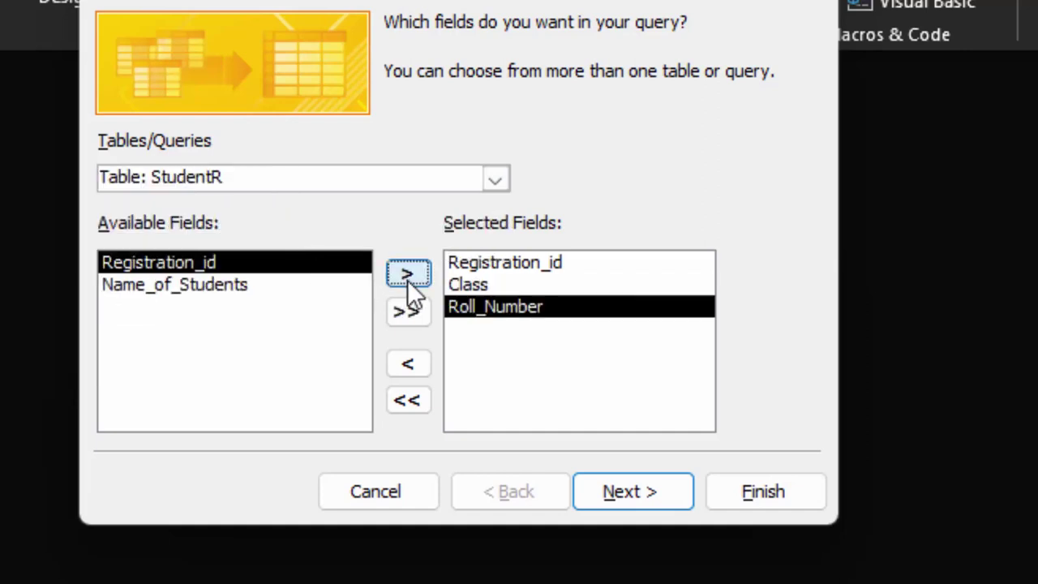
pyautogui.click(244, 285)
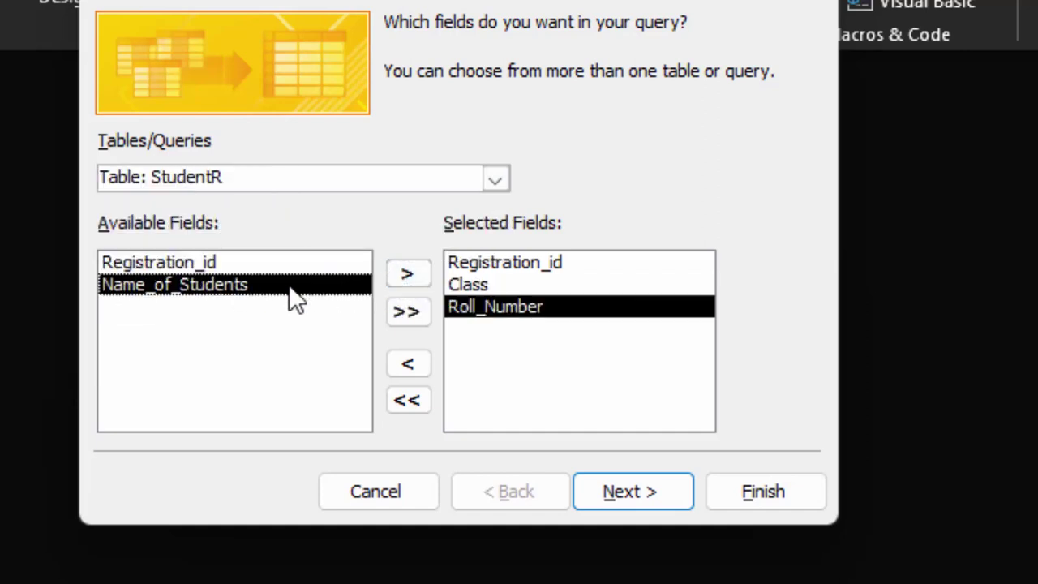
pyautogui.click(408, 275)
# Add Unit_Test1's Computer, English, Maths, Total and Average fields, then acknowledge the unrelated-tables warning.
pyautogui.click(503, 189)
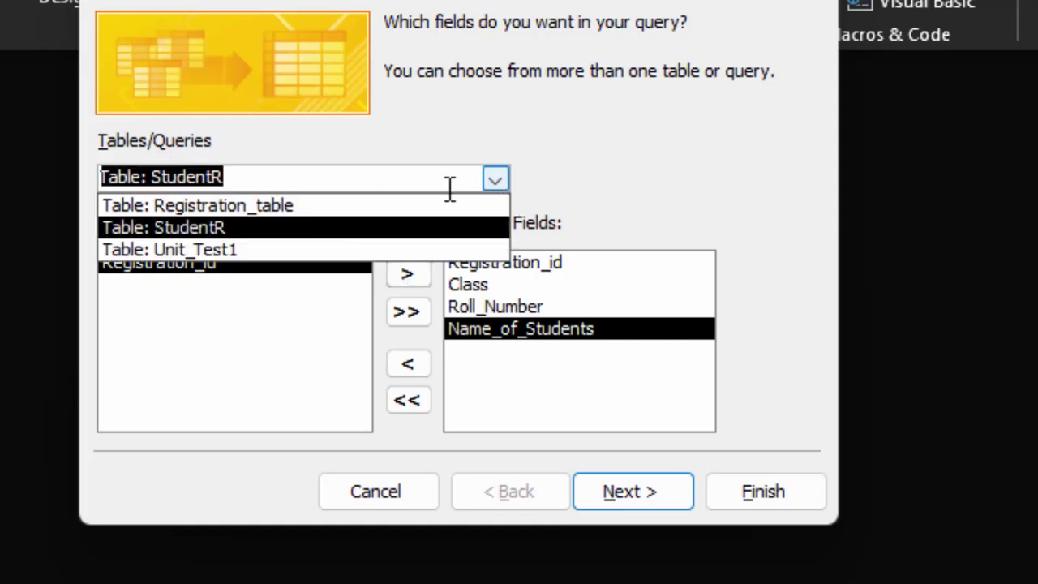
pyautogui.click(349, 253)
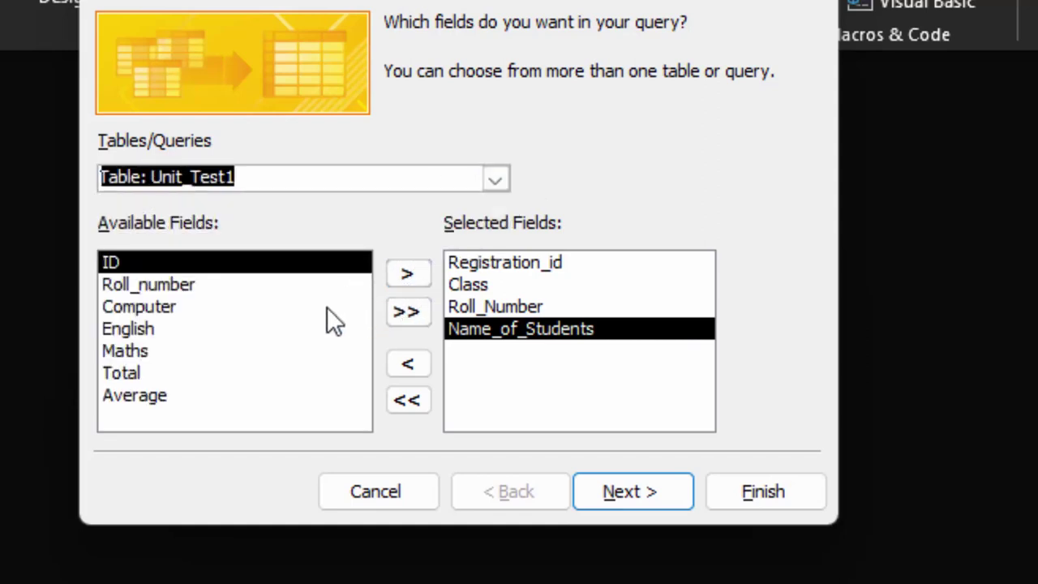
pyautogui.click(176, 291)
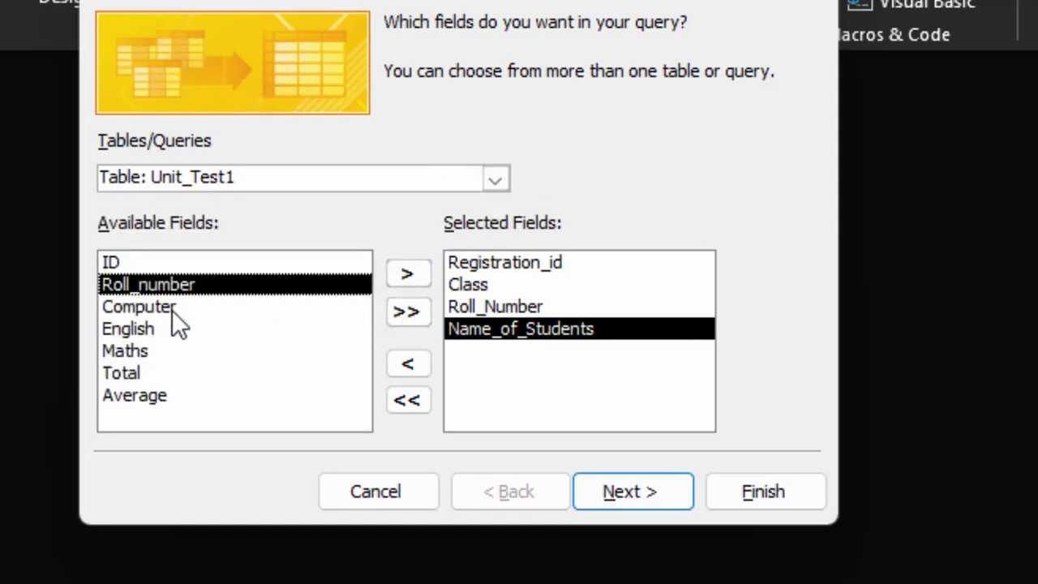
pyautogui.click(152, 312)
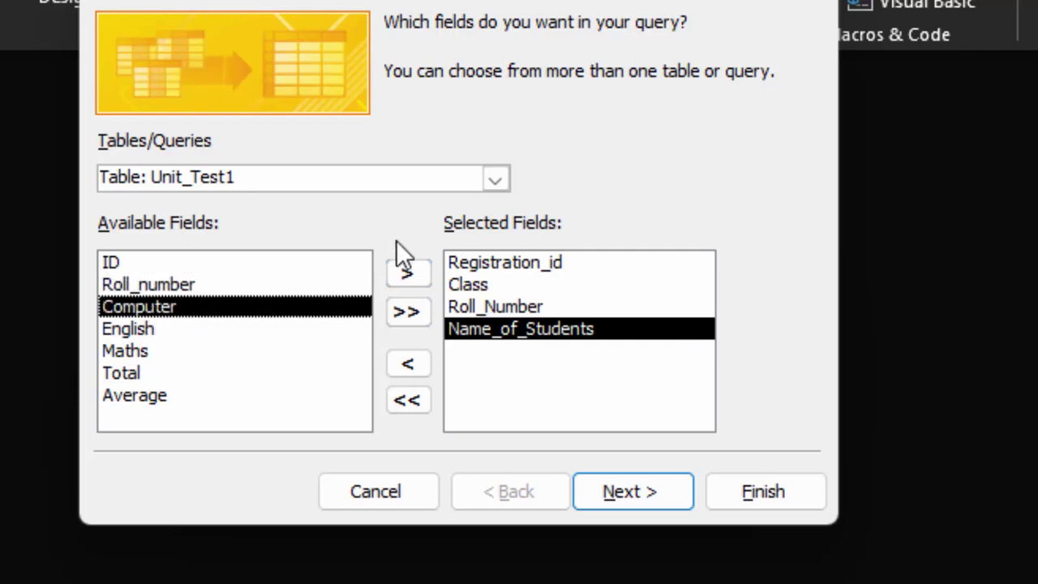
pyautogui.click(411, 273)
pyautogui.click(412, 273)
pyautogui.click(412, 273)
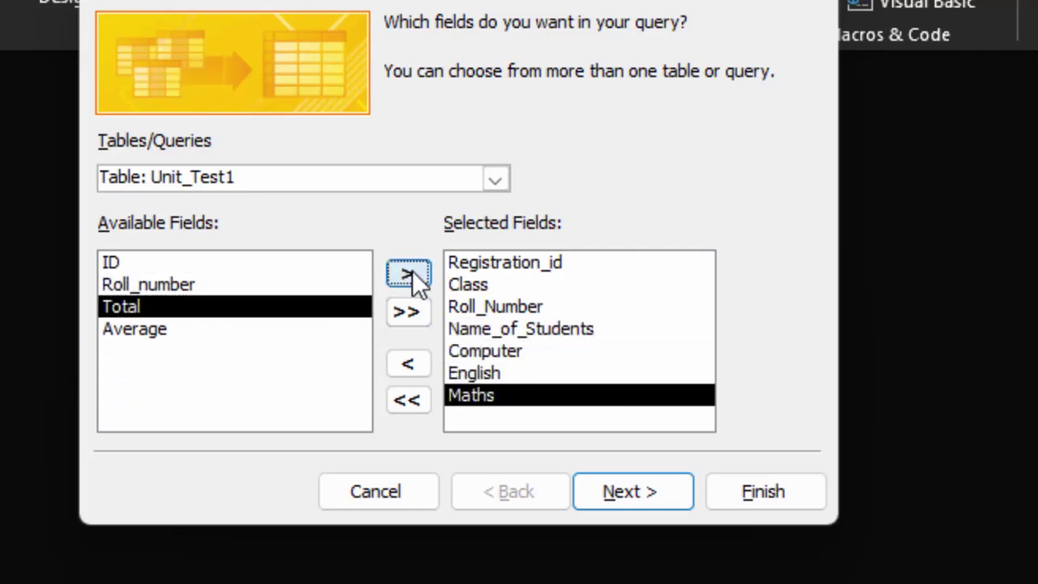
pyautogui.click(412, 273)
pyautogui.click(413, 274)
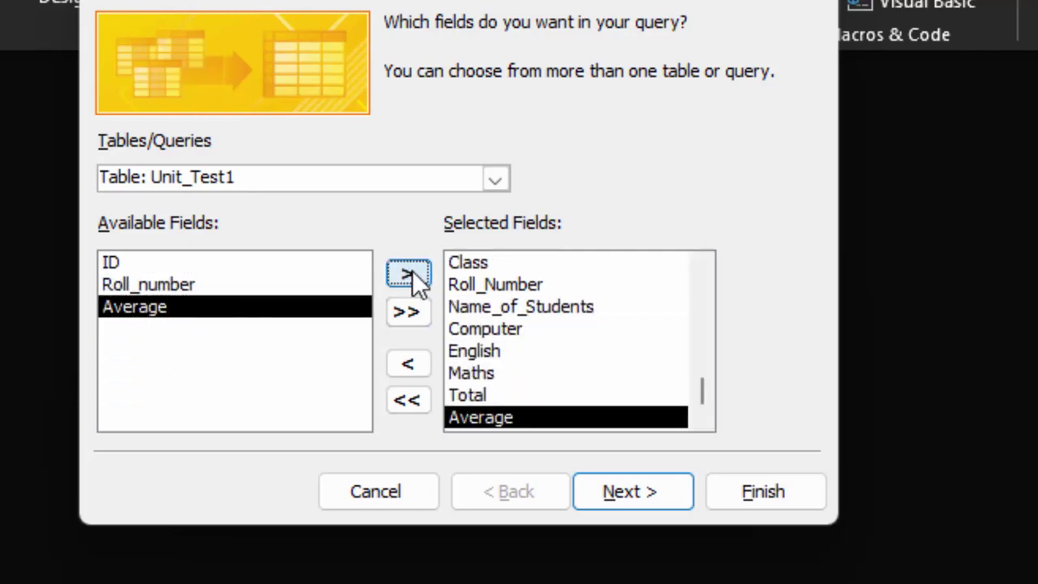
pyautogui.click(634, 493)
pyautogui.click(382, 442)
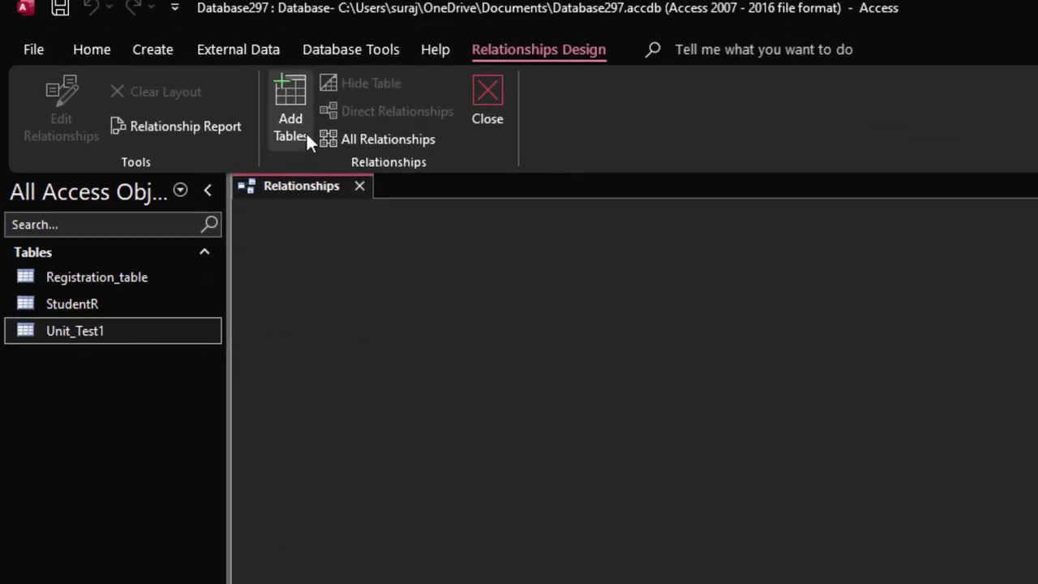
# Add Registration_table and StudentR to the Relationships window.
pyautogui.click(293, 122)
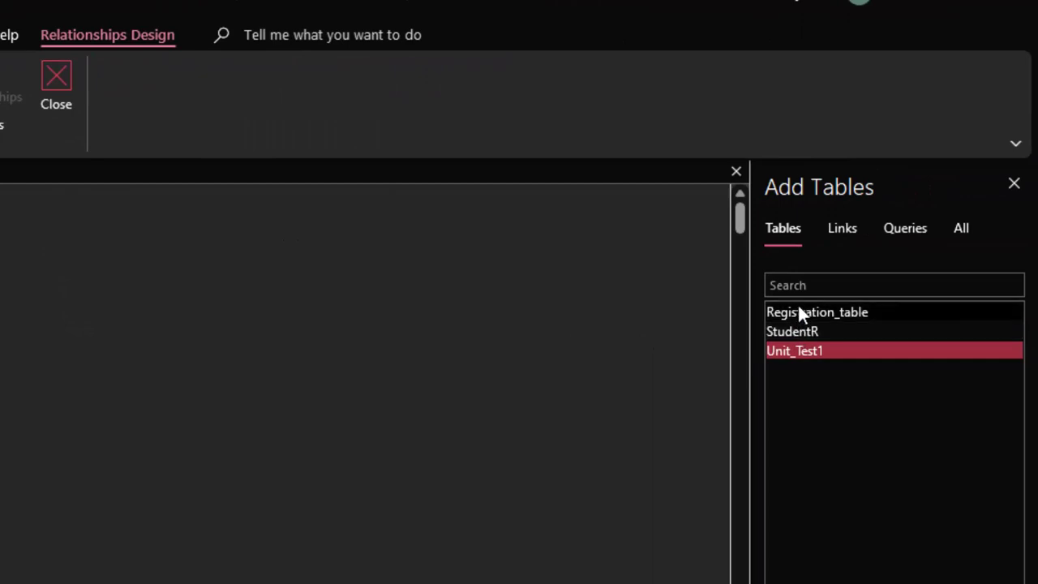
pyautogui.doubleClick(798, 311)
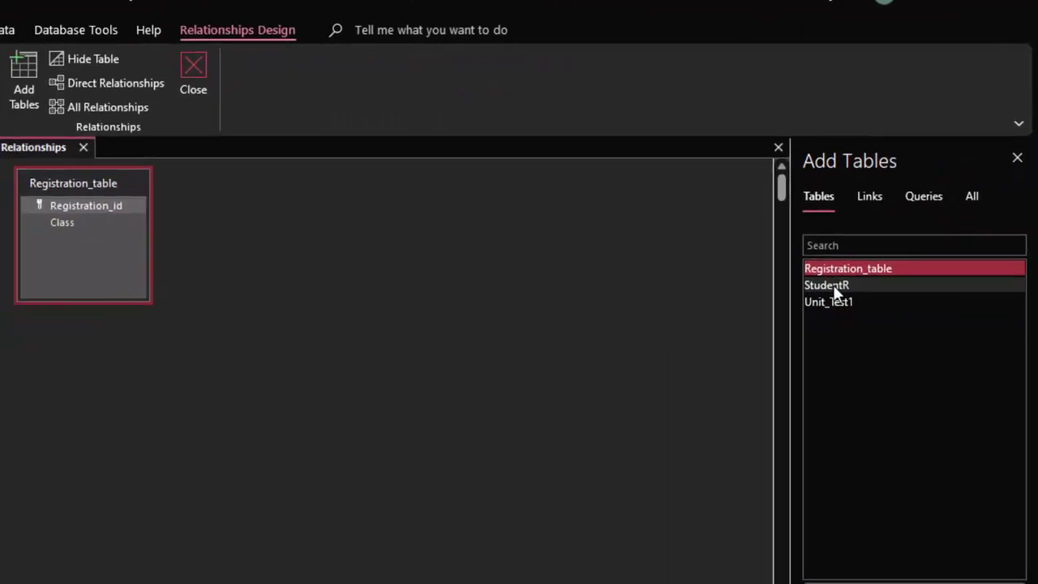
pyautogui.doubleClick(835, 288)
# Add Unit_Test1 and link Registration_id to StudentR with referential integrity and cascade updates.
pyautogui.doubleClick(830, 301)
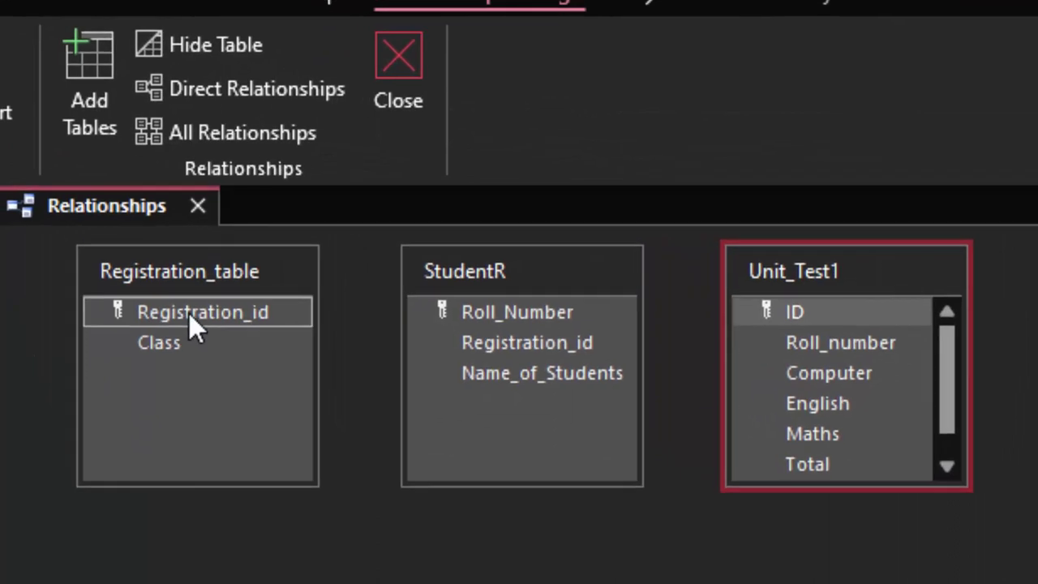
pyautogui.moveTo(94, 214); pyautogui.dragTo(96, 213)
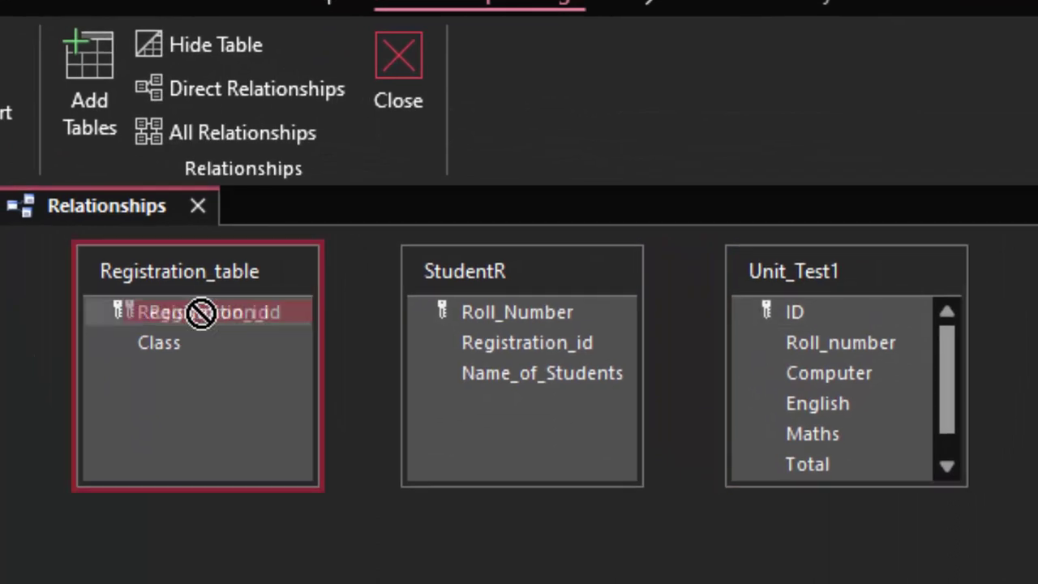
pyautogui.moveTo(201, 313); pyautogui.dragTo(505, 341)
pyautogui.click(547, 398)
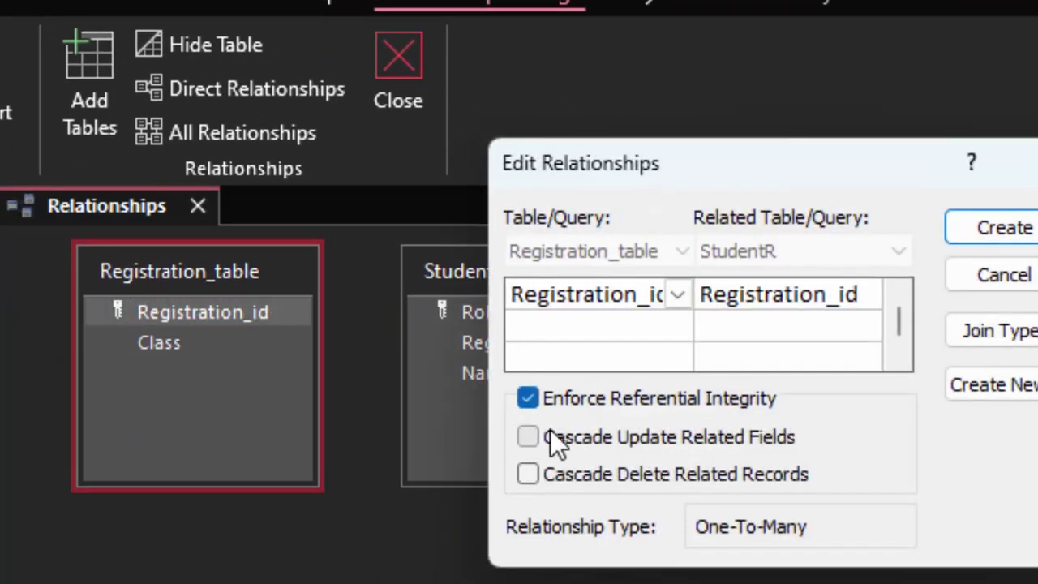
pyautogui.click(550, 432)
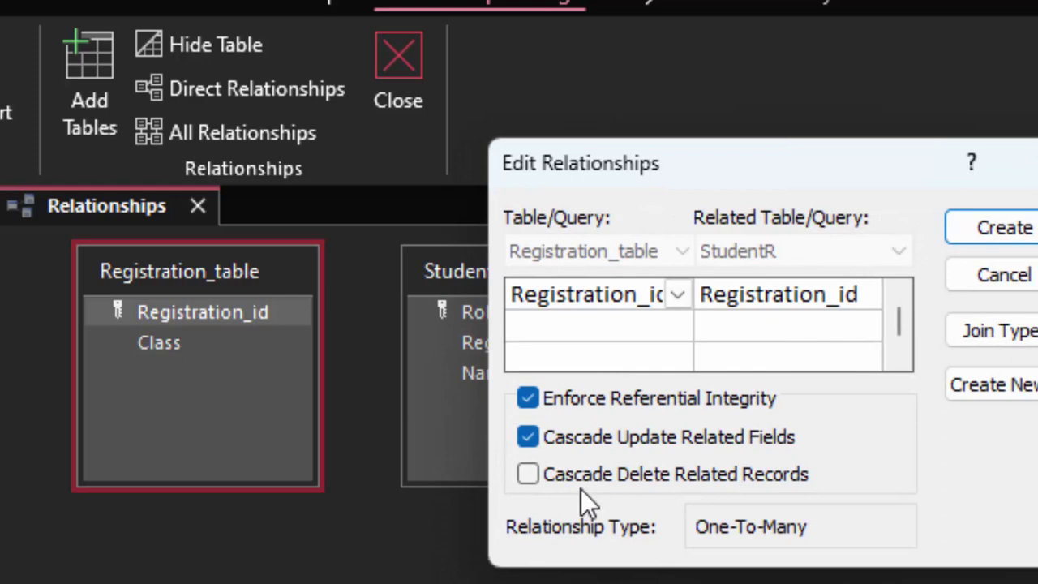
pyautogui.click(988, 236)
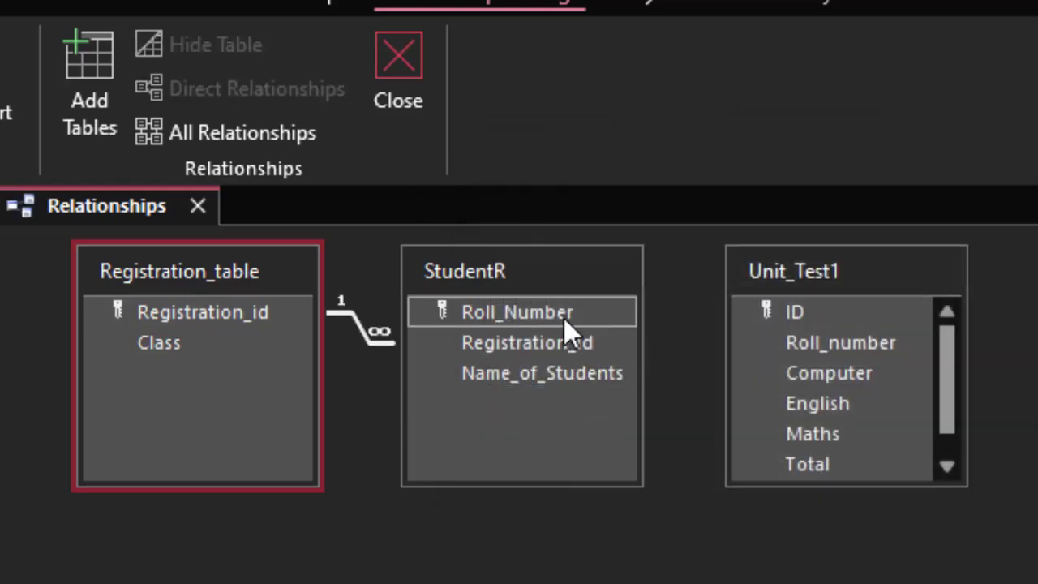
# Link StudentR's Roll_Number to Unit_Test1 with referential integrity, cascade updates and deletes.
pyautogui.moveTo(563, 318); pyautogui.dragTo(850, 326)
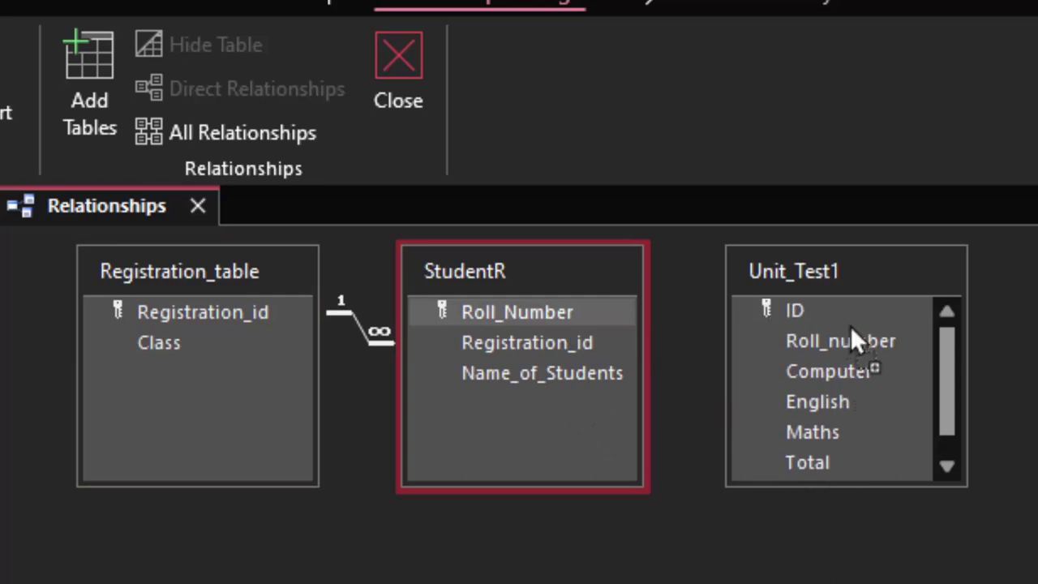
pyautogui.moveTo(850, 326); pyautogui.dragTo(852, 341)
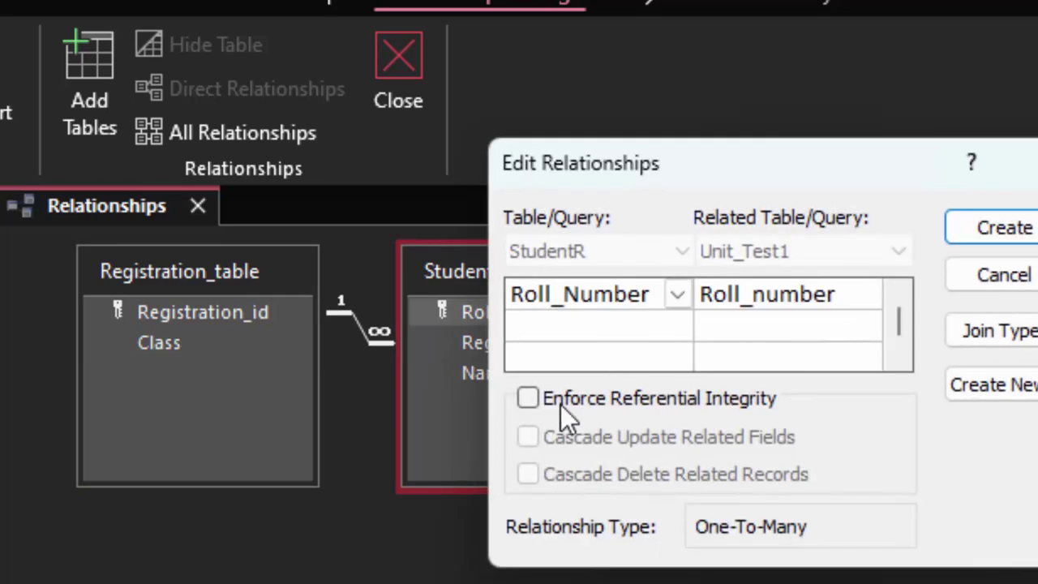
pyautogui.click(579, 398)
pyautogui.click(581, 437)
pyautogui.click(580, 475)
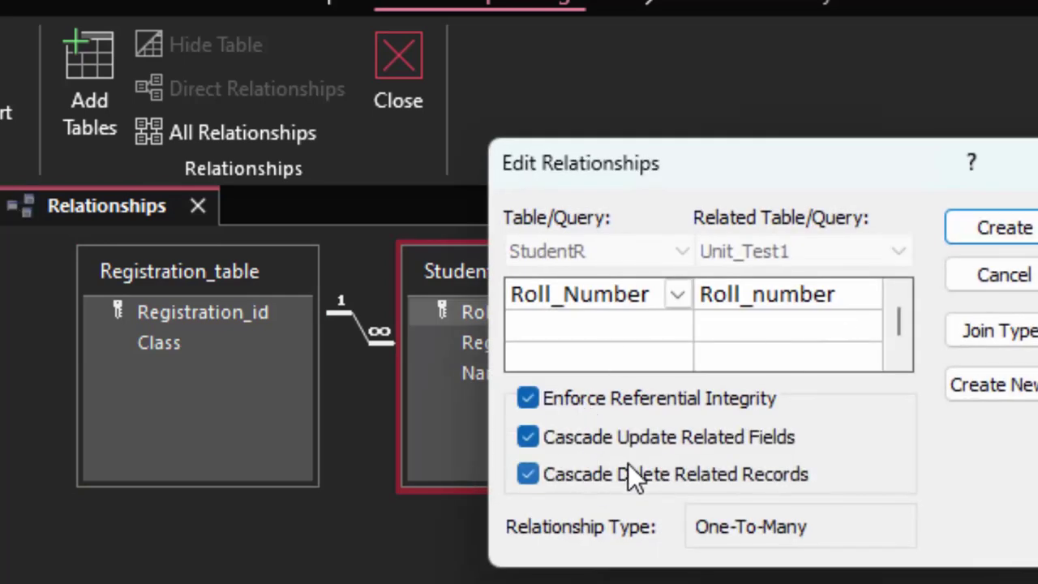
pyautogui.click(992, 237)
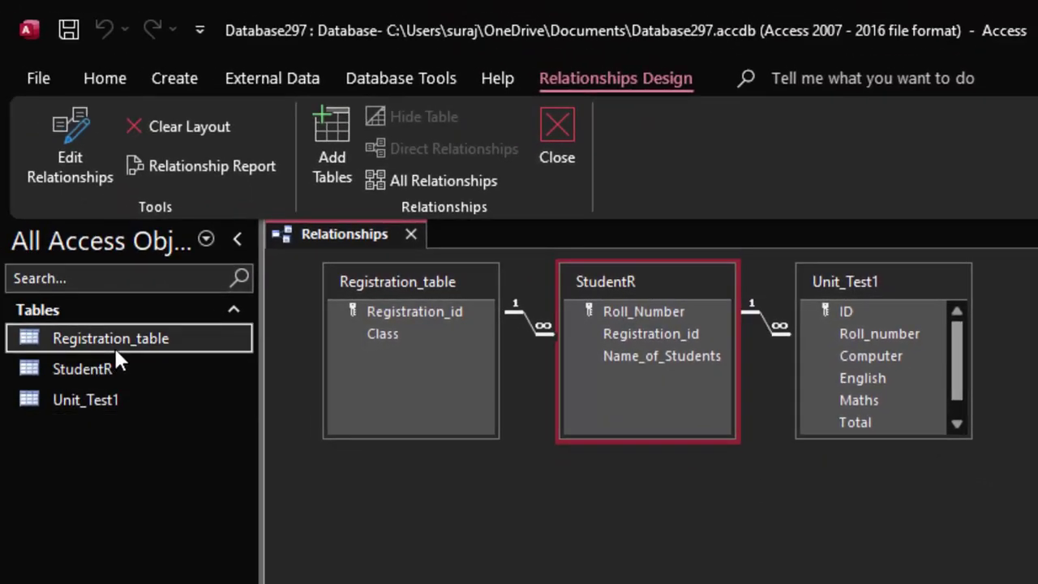
# Open Registration_table and expand record 1 down to its student's unit-test marks.
pyautogui.doubleClick(113, 339)
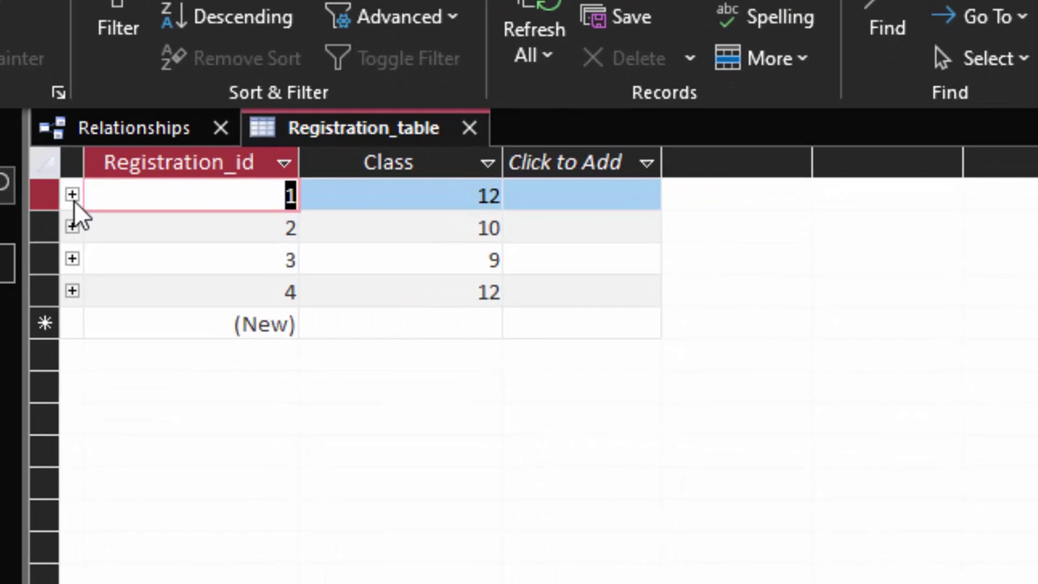
pyautogui.click(71, 195)
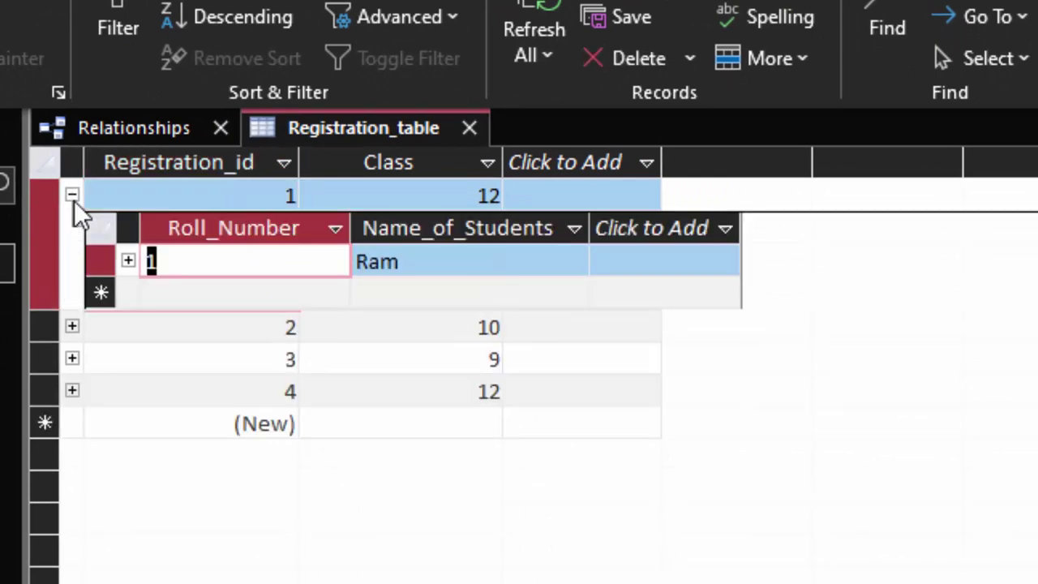
pyautogui.click(128, 261)
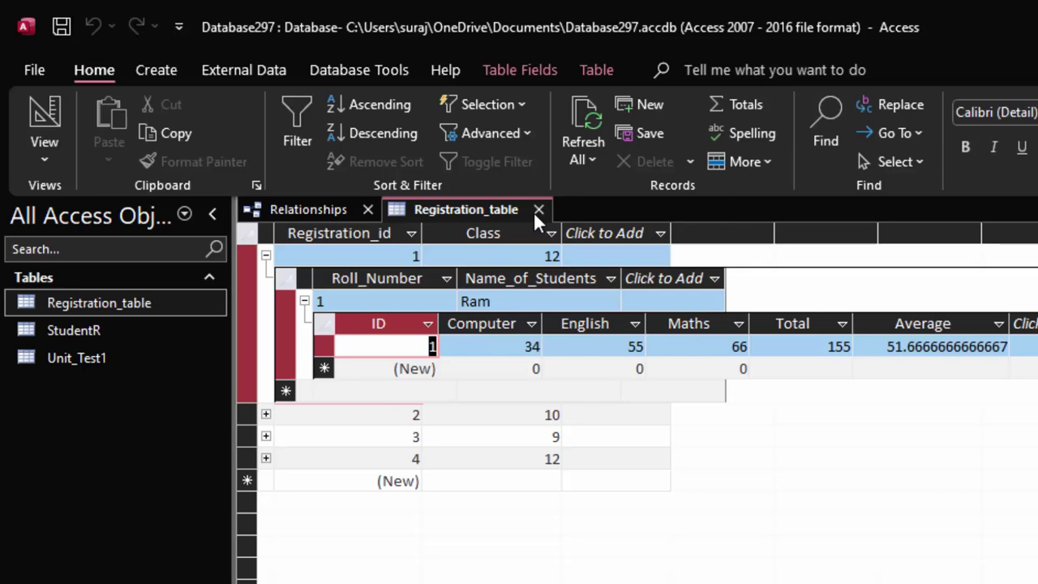
# Close the Registration_table table and the Relationships window, saving the relationships layout.
pyautogui.click(539, 210)
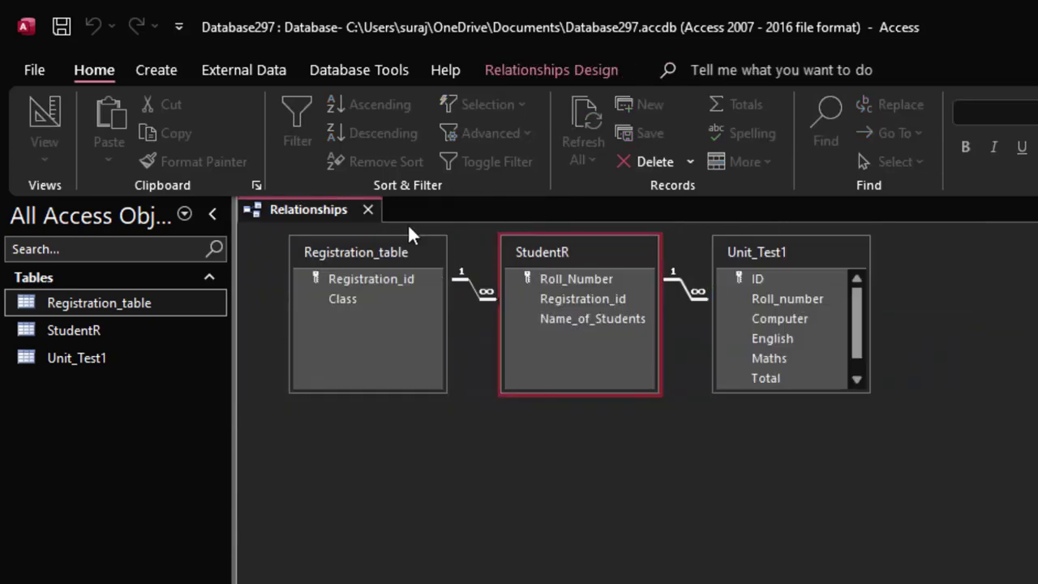
pyautogui.click(367, 210)
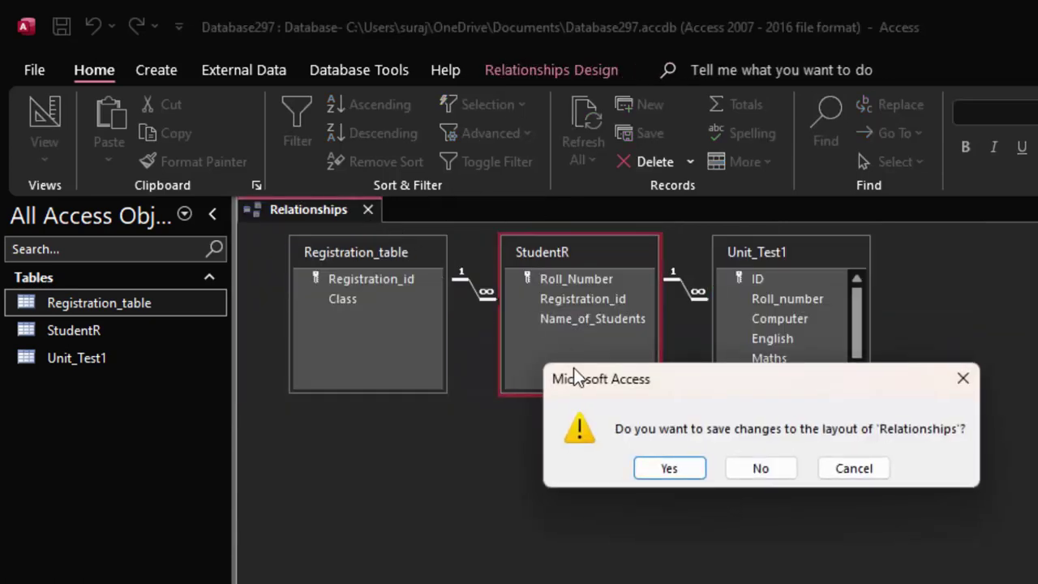
pyautogui.click(637, 470)
# In the Form Wizard, add Registration_id and Class, then StudentR's Roll_Number and Name_of_Students.
pyautogui.click(148, 78)
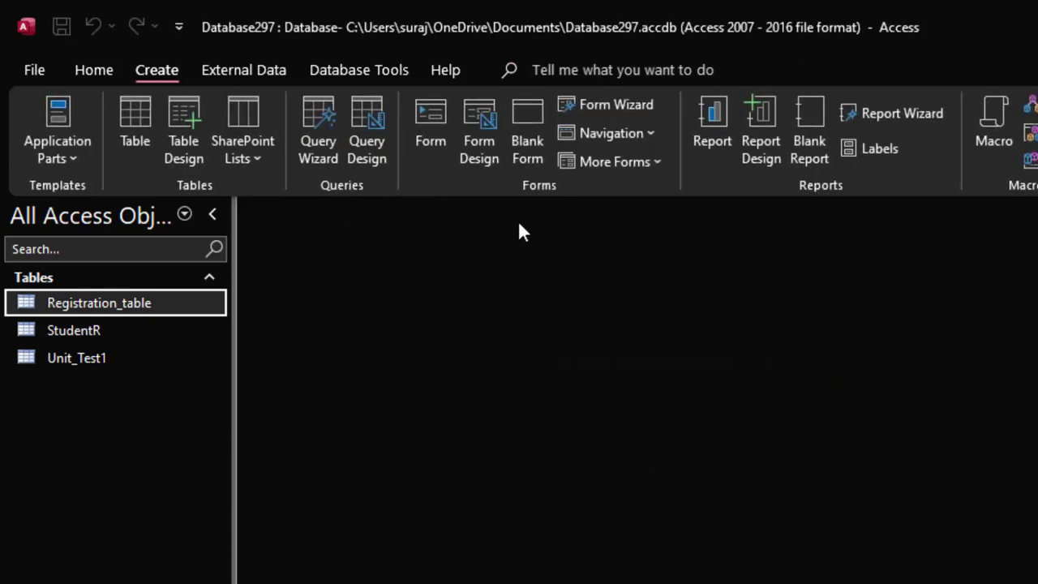
pyautogui.click(593, 104)
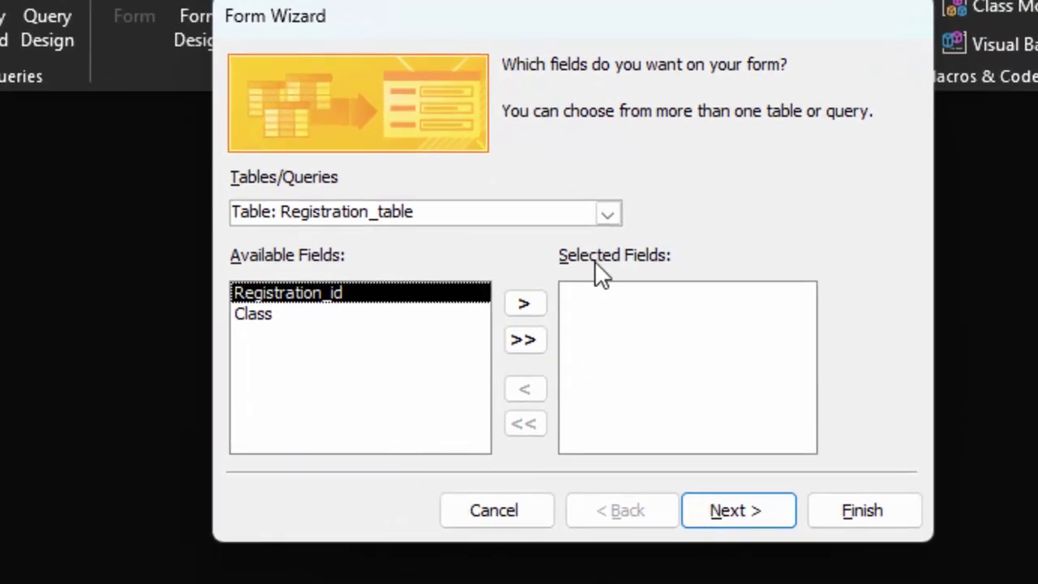
pyautogui.click(523, 305)
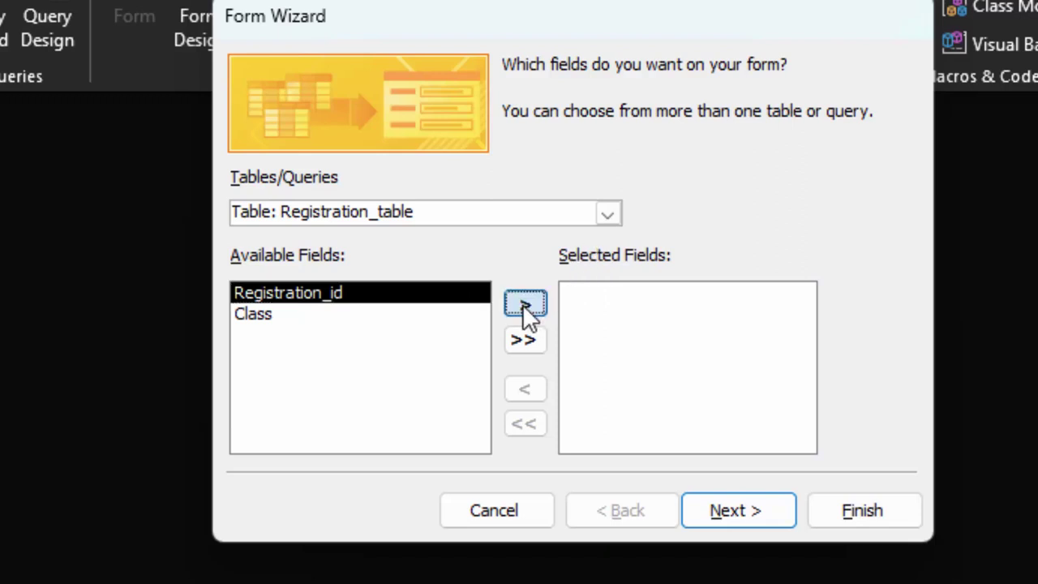
pyautogui.click(523, 304)
pyautogui.click(607, 212)
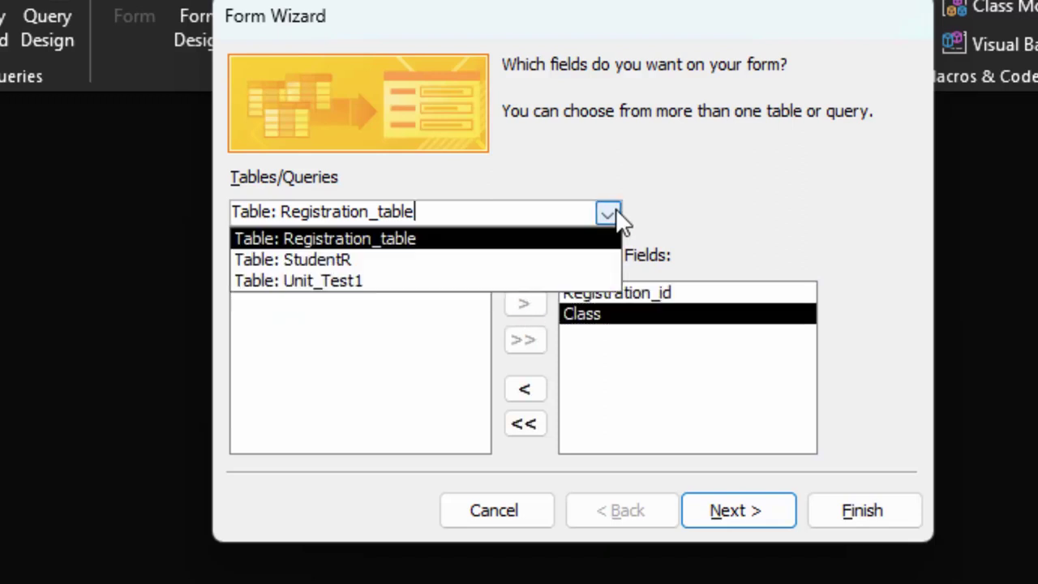
pyautogui.click(545, 261)
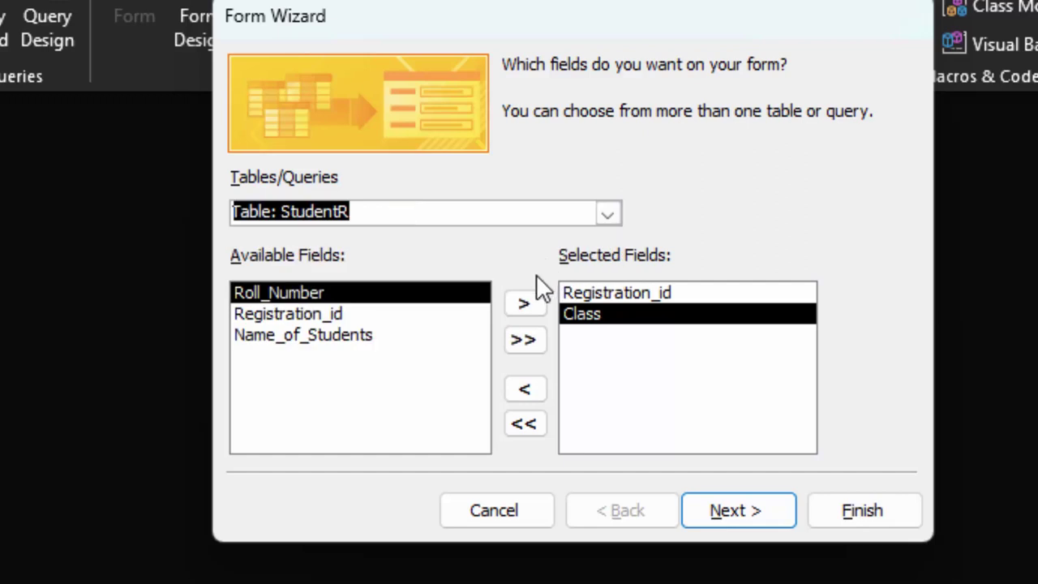
pyautogui.click(519, 307)
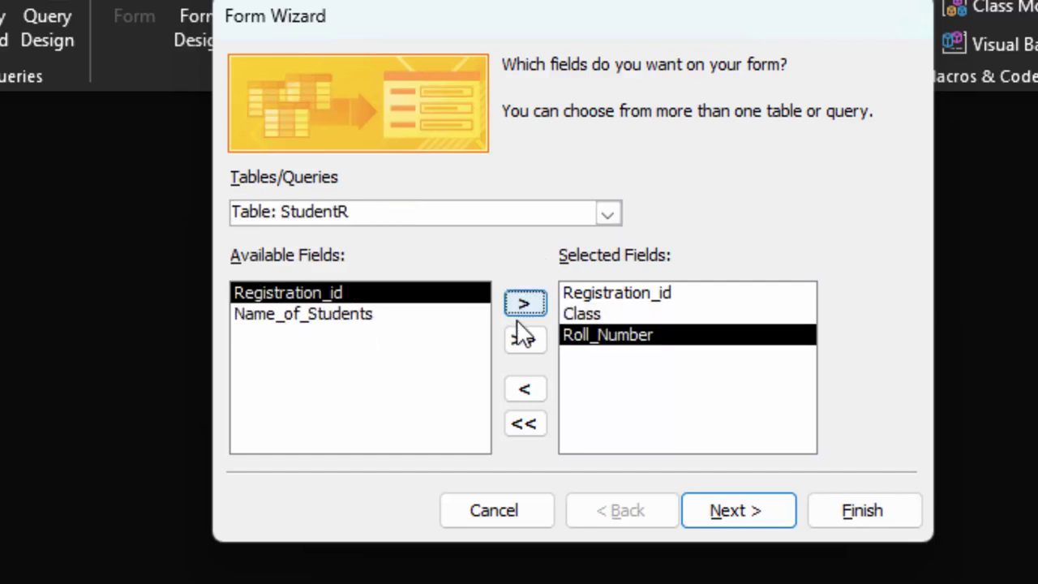
pyautogui.click(342, 316)
pyautogui.click(520, 302)
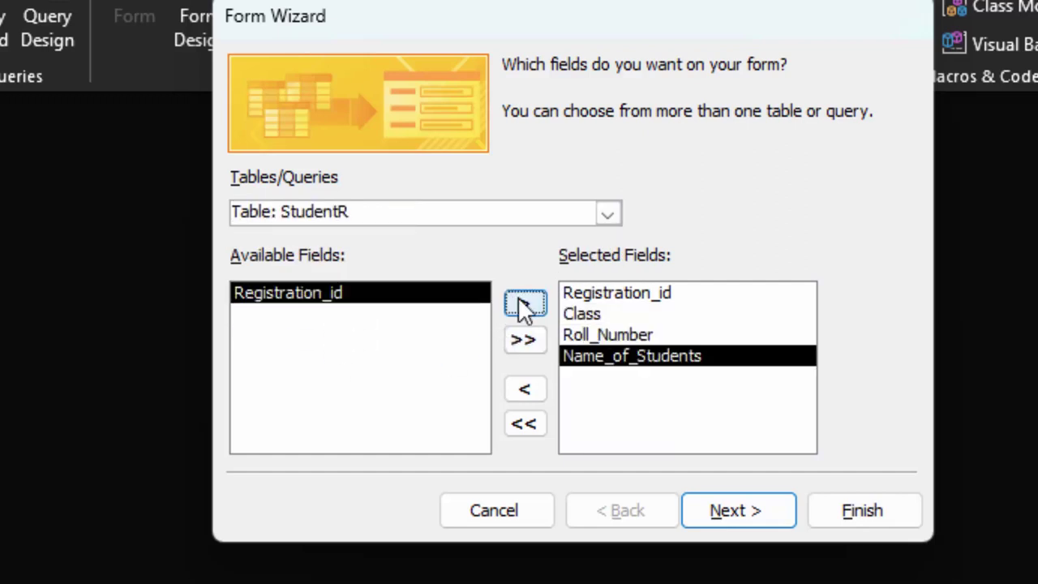
# Add Unit_Test1's Computer, English, Maths, Total and Average fields to the form.
pyautogui.click(610, 217)
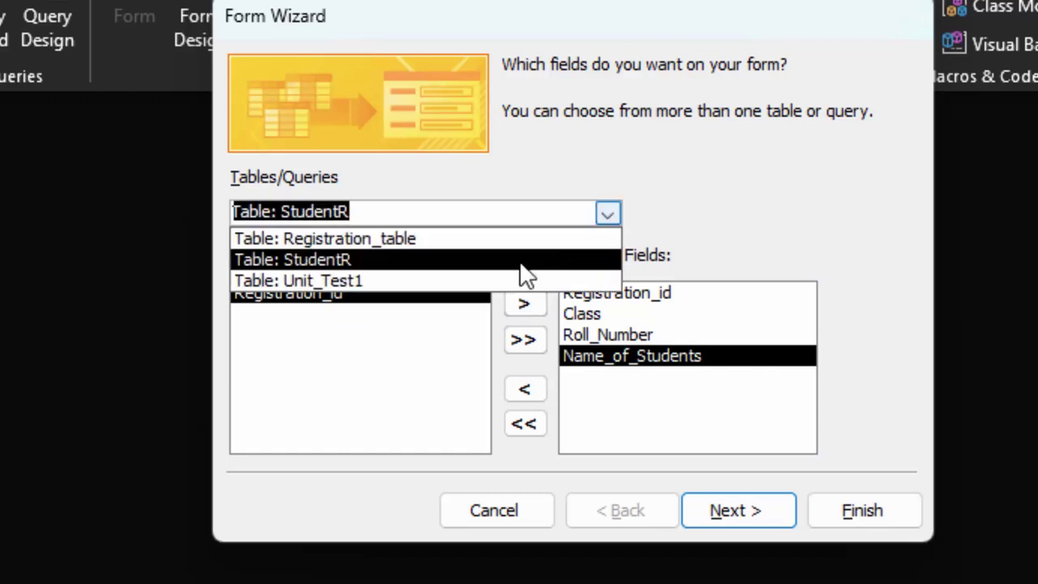
pyautogui.click(452, 304)
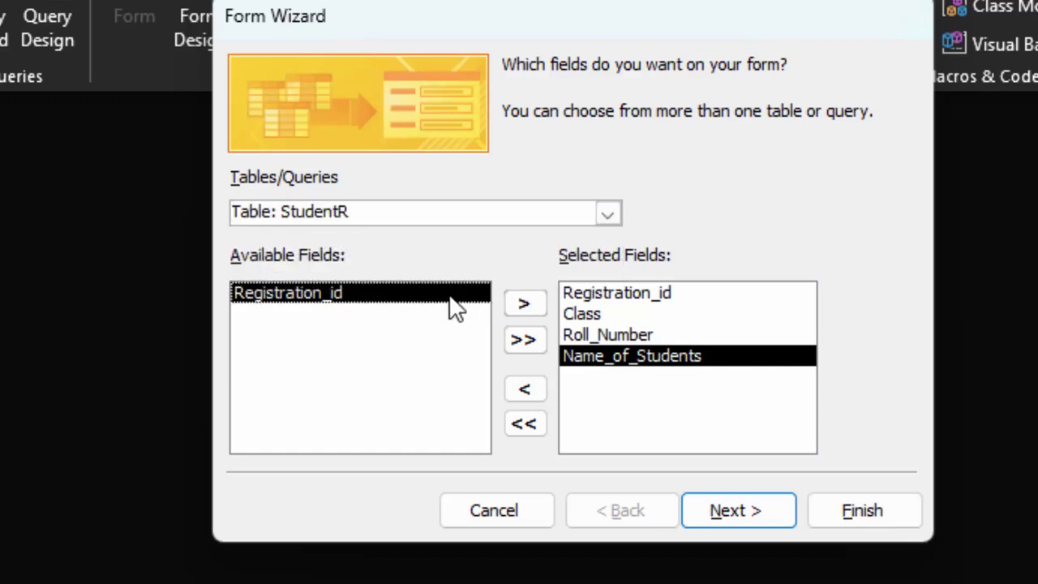
pyautogui.click(608, 212)
pyautogui.click(411, 283)
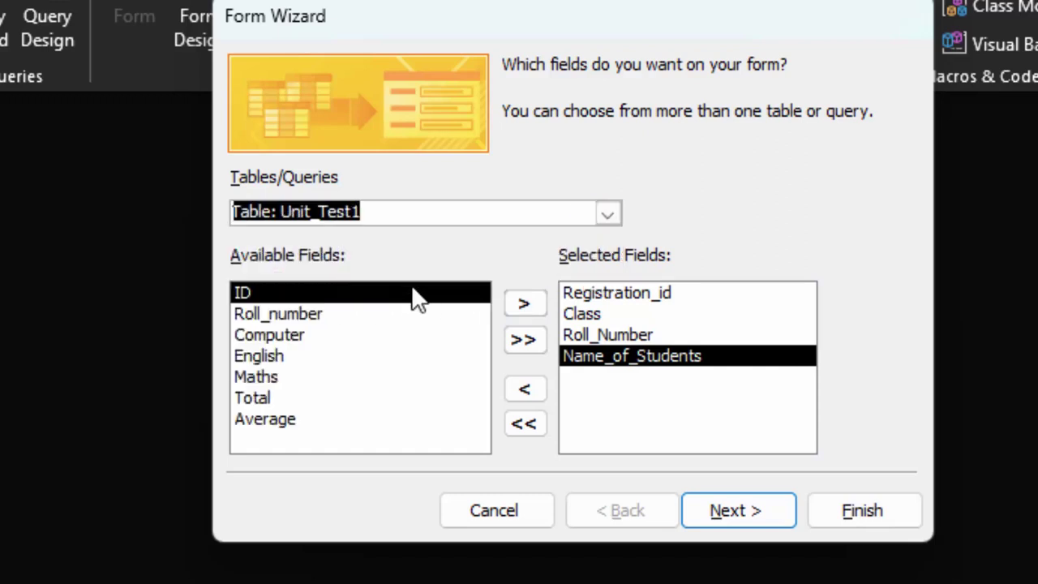
pyautogui.click(293, 335)
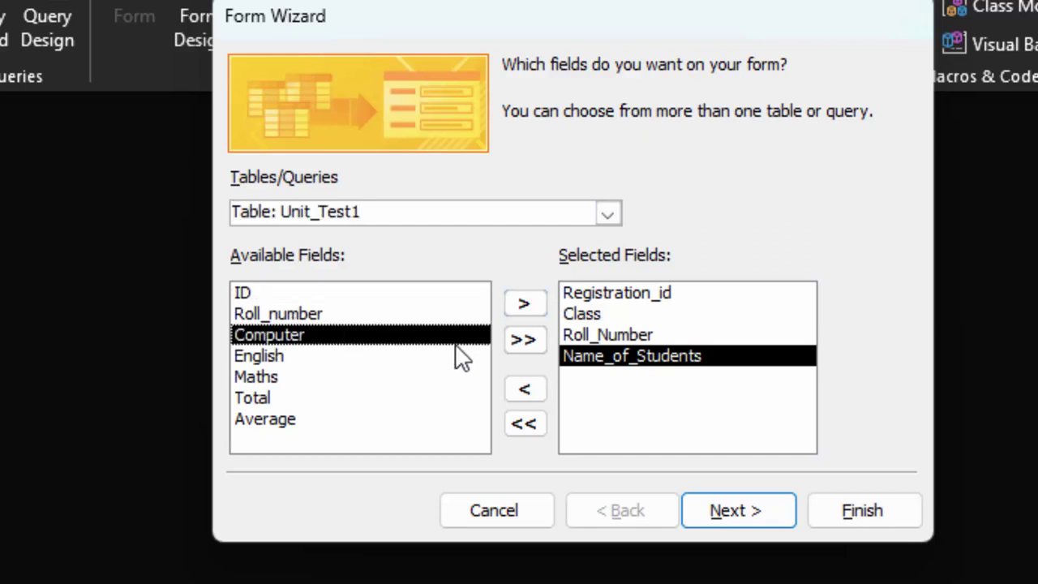
pyautogui.click(525, 302)
pyautogui.click(526, 302)
pyautogui.click(526, 302)
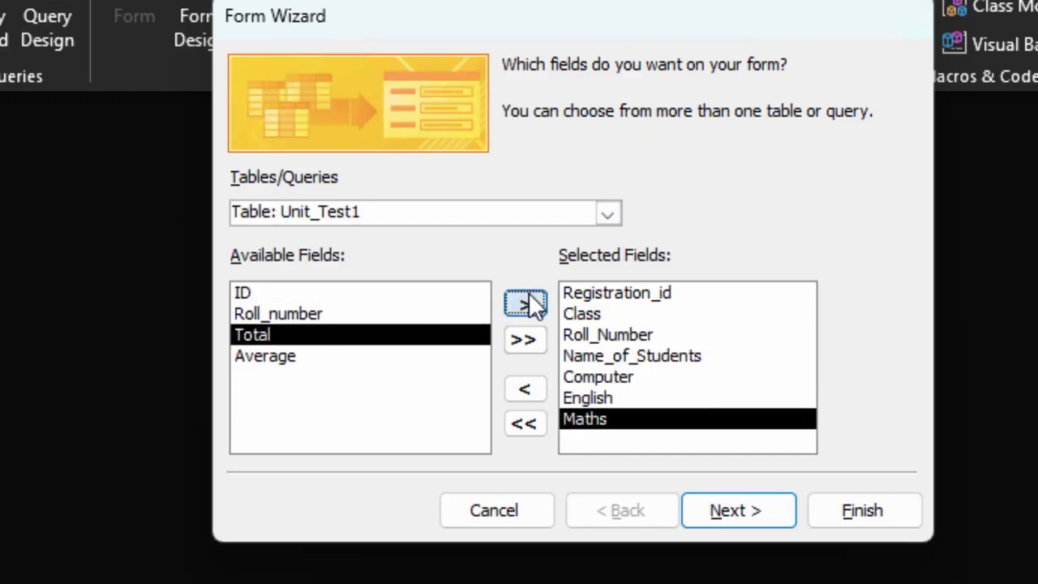
pyautogui.click(525, 302)
pyautogui.click(525, 302)
# Finish the wizard: Registration_table main form, datasheet subforms, opened in Design View.
pyautogui.click(767, 525)
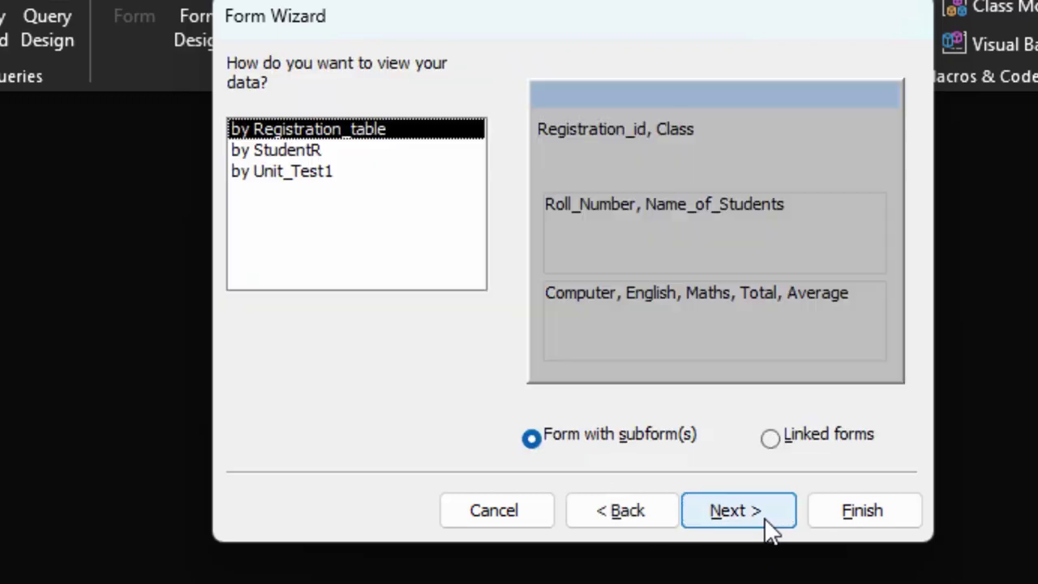
pyautogui.click(767, 526)
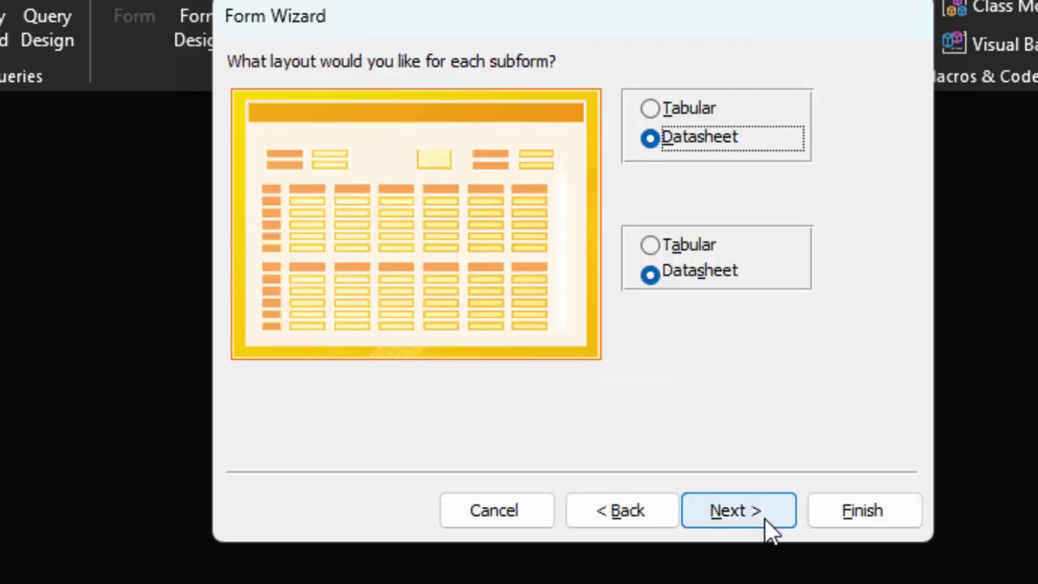
pyautogui.click(766, 526)
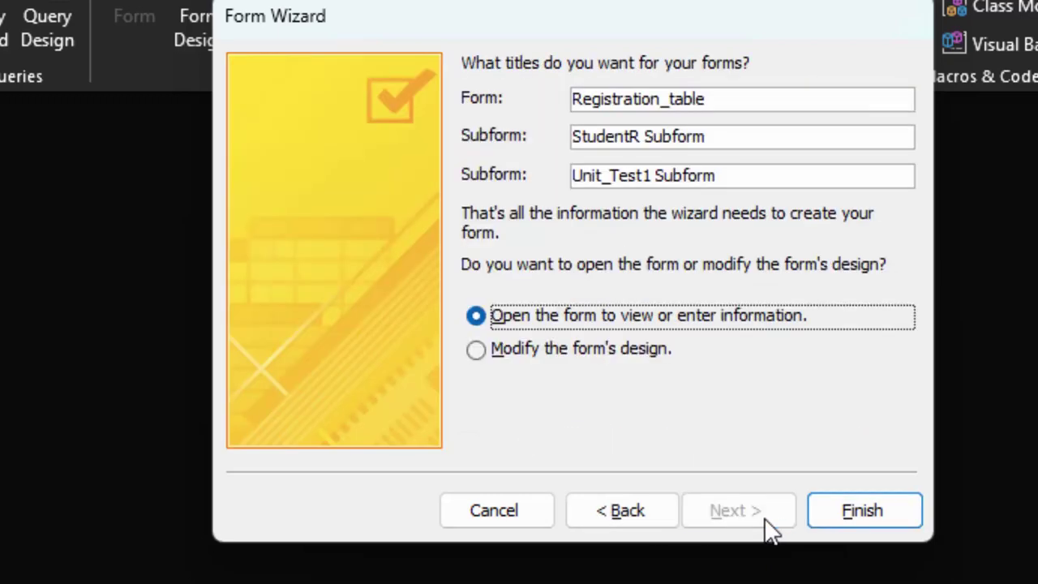
pyautogui.click(581, 347)
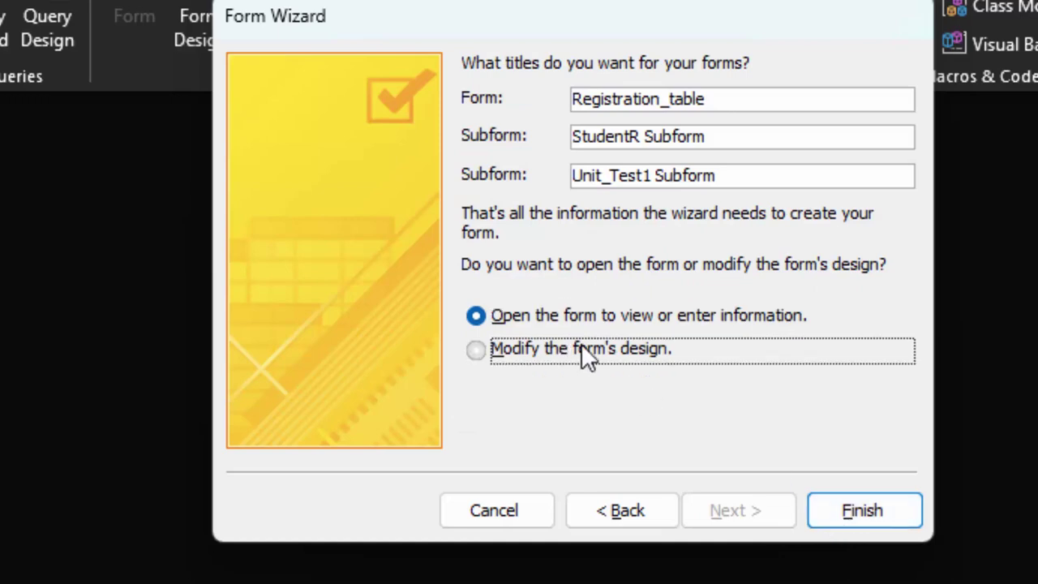
pyautogui.click(854, 513)
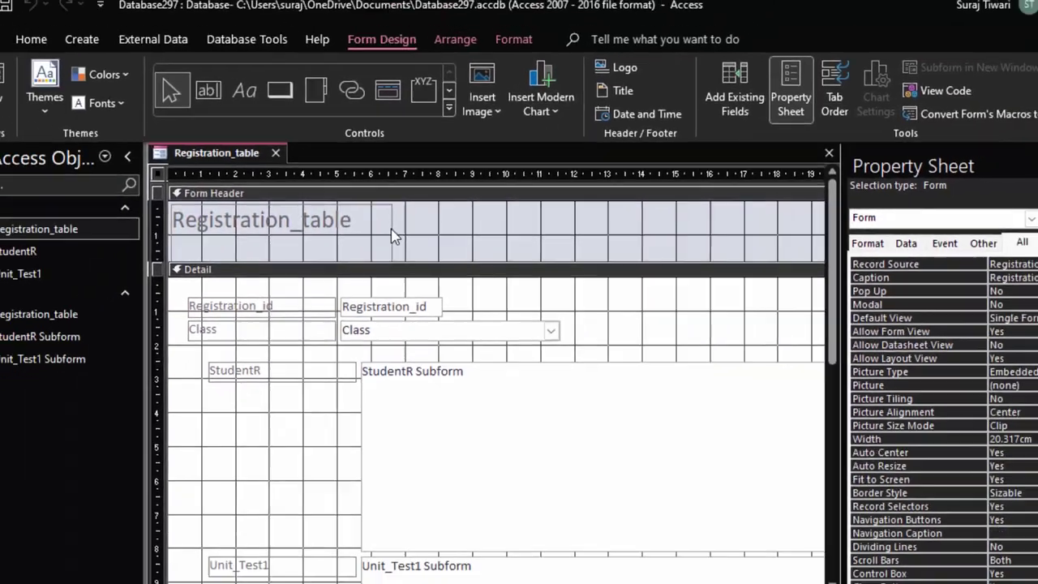
# Delete the Registration_table header title, collapse the Form Header, and switch to Form View.
pyautogui.click(403, 230)
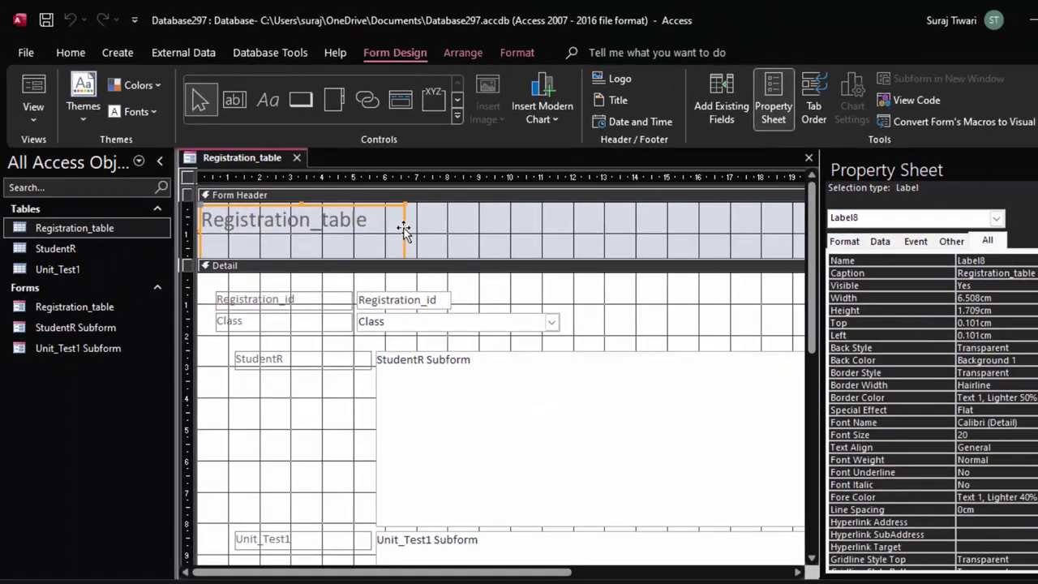
pyautogui.press('Delete')
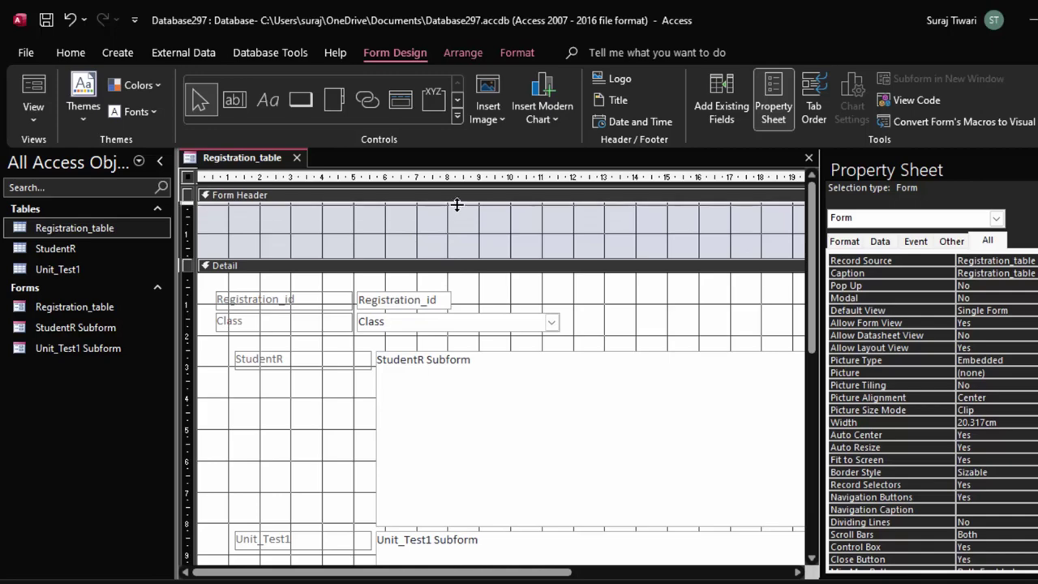
pyautogui.moveTo(451, 236); pyautogui.dragTo(455, 203)
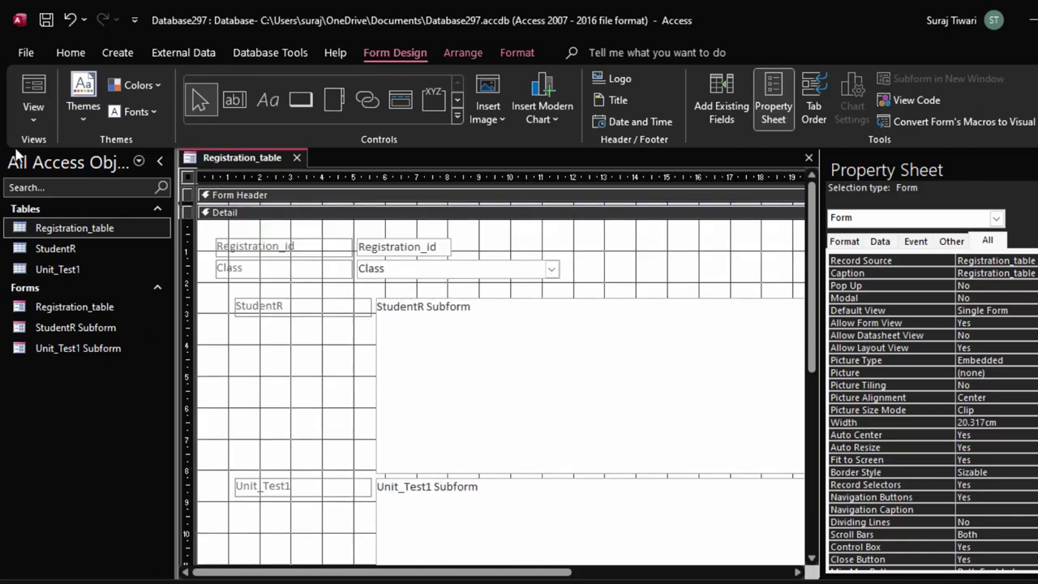
pyautogui.click(39, 84)
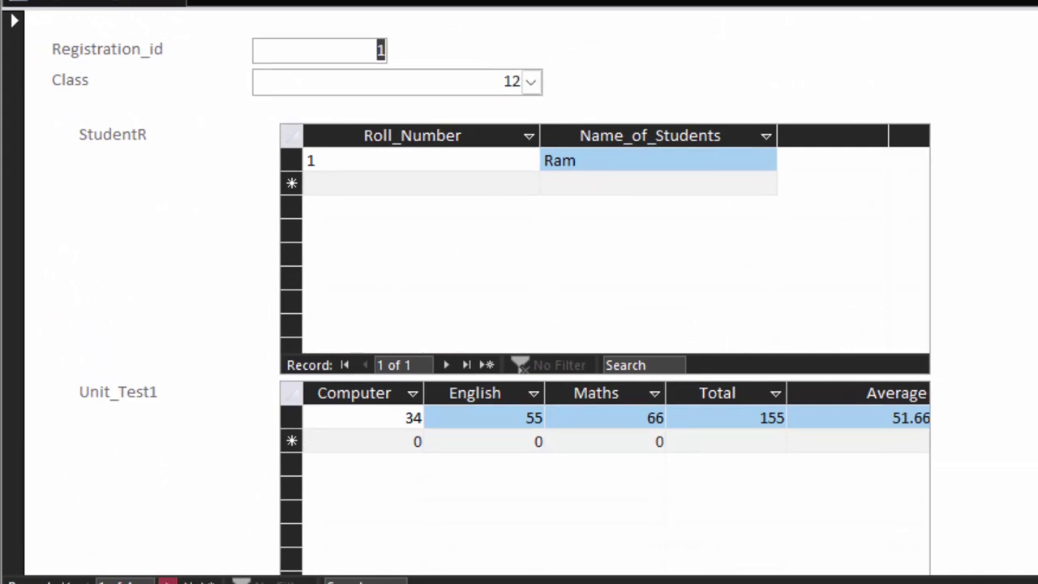
# Advance to the third registration record (Class 9, roll number 3), then start the Report Wizard.
pyautogui.click(166, 580)
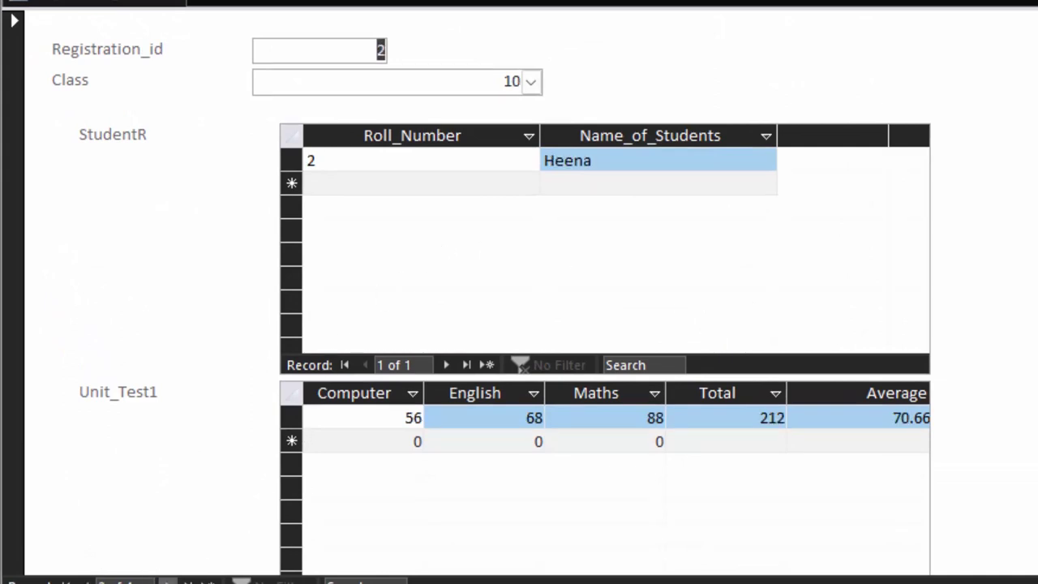
pyautogui.click(166, 581)
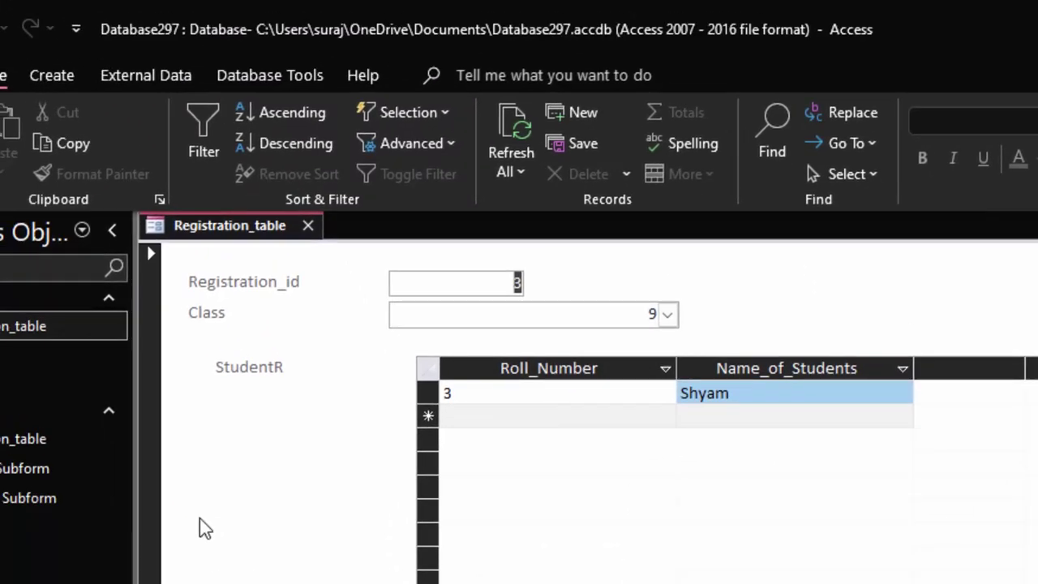
pyautogui.click(52, 74)
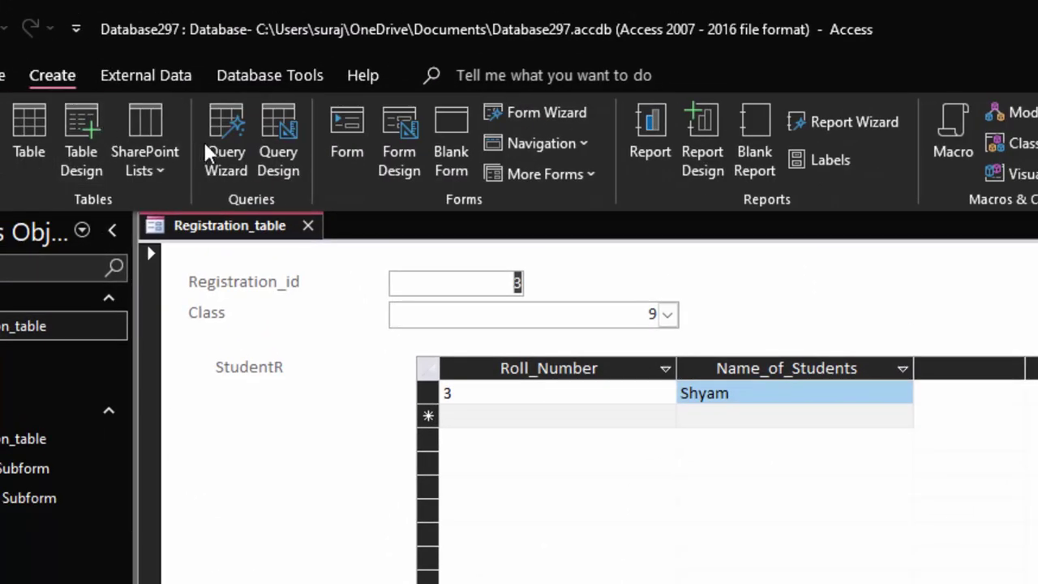
pyautogui.click(795, 130)
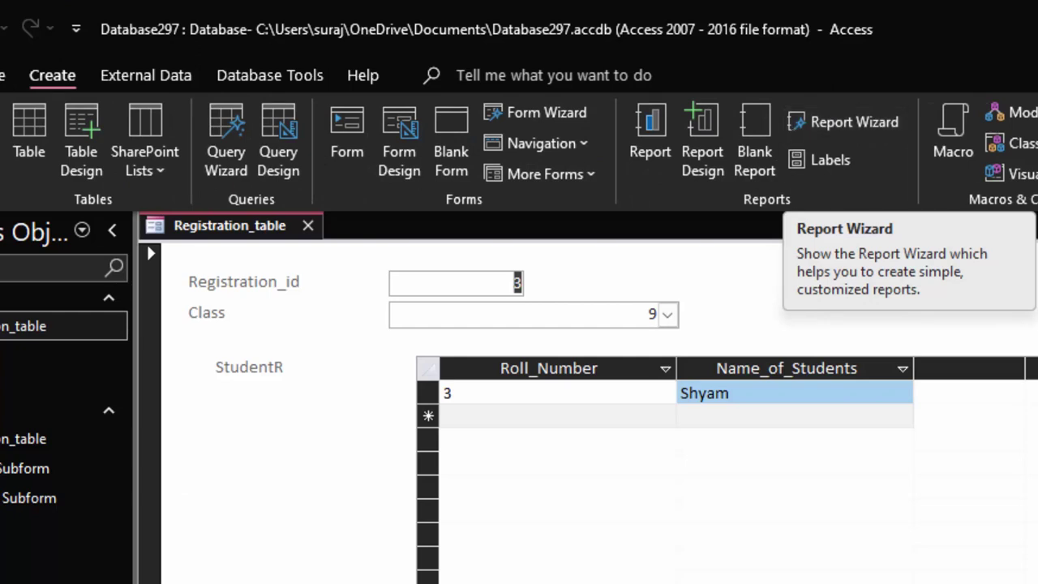